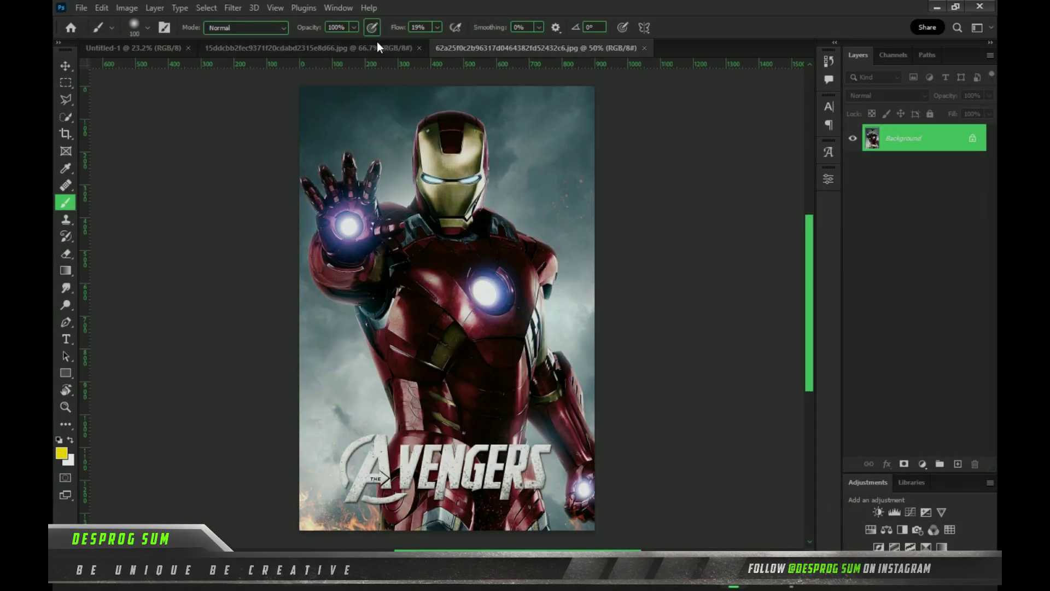
# Duplicate the half-face portrait layer and convert the copy to a smart object
pyautogui.click(377, 47)
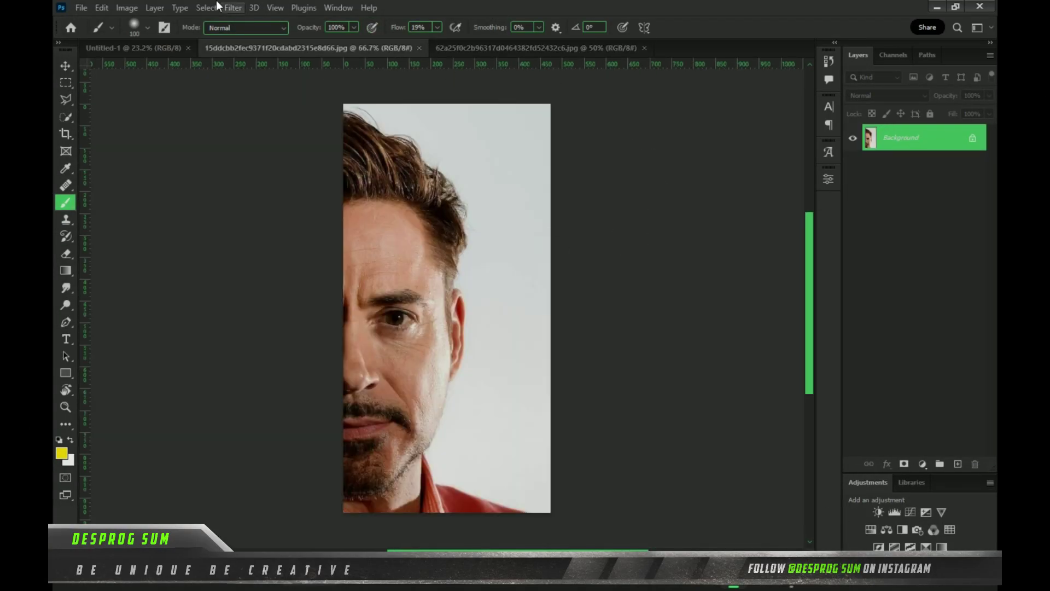
pyautogui.hotkey('ctrl', 'j')
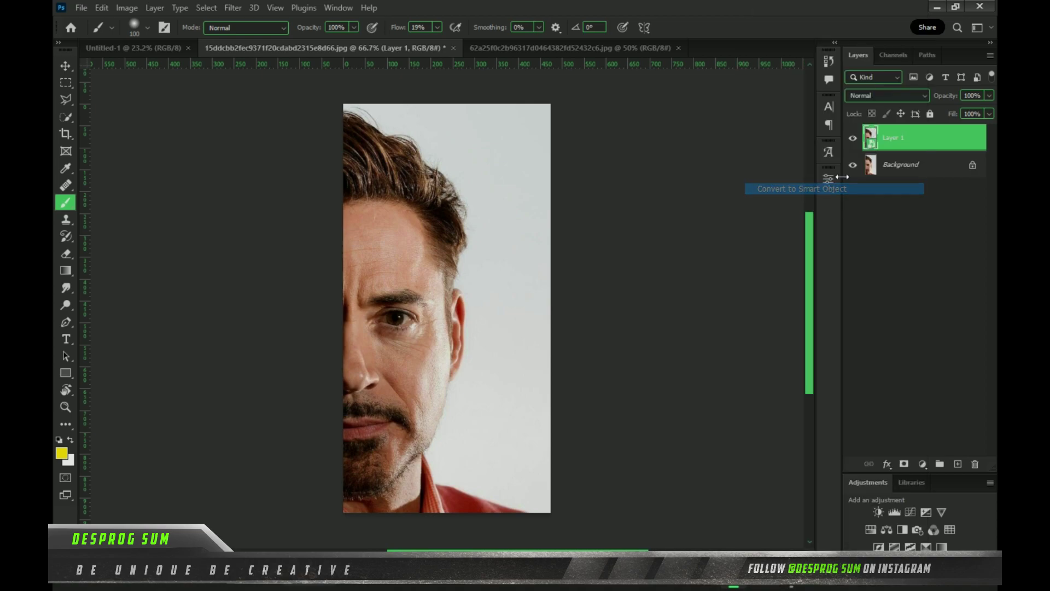
pyautogui.click(233, 8)
# Apply a Camera Raw filter with Texture -15, Clarity +38 and Dehaze +12
pyautogui.click(290, 106)
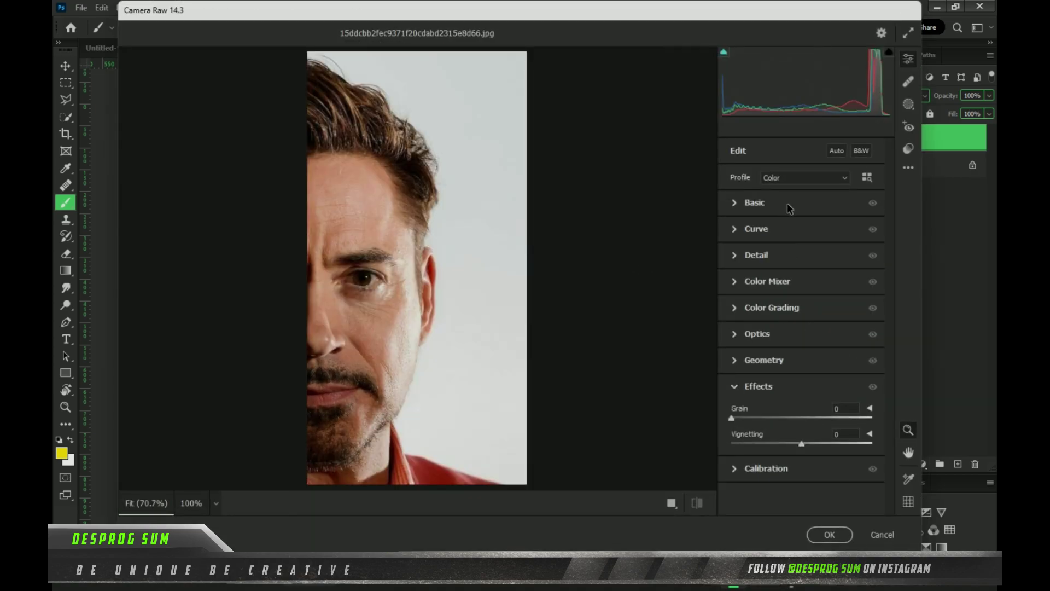
pyautogui.click(789, 205)
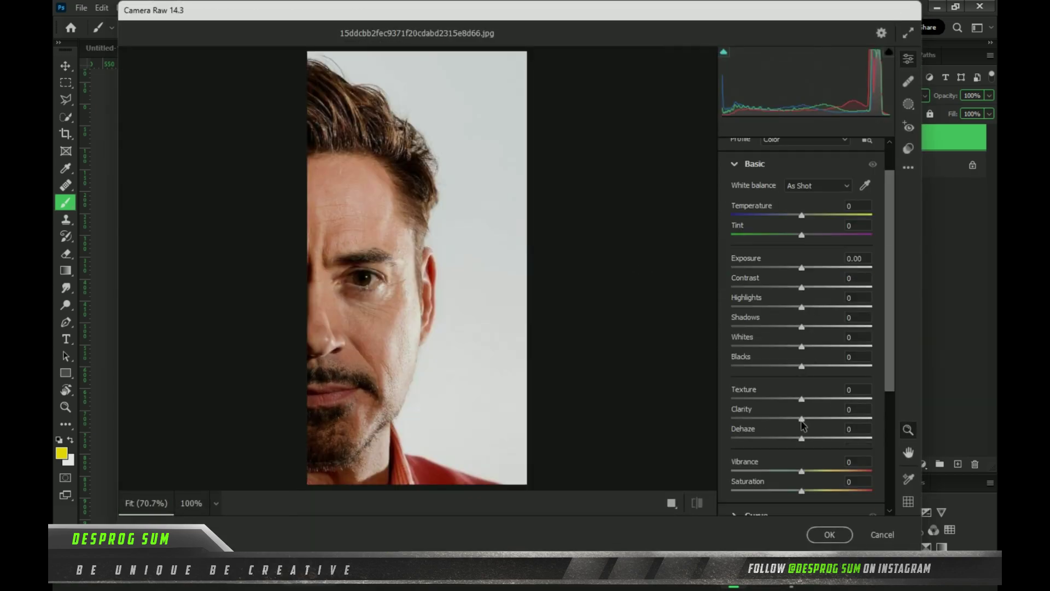
pyautogui.moveTo(801, 419)
pyautogui.mouseDown()
pyautogui.moveTo(829, 417)
pyautogui.moveTo(792, 399)
pyautogui.mouseUp()
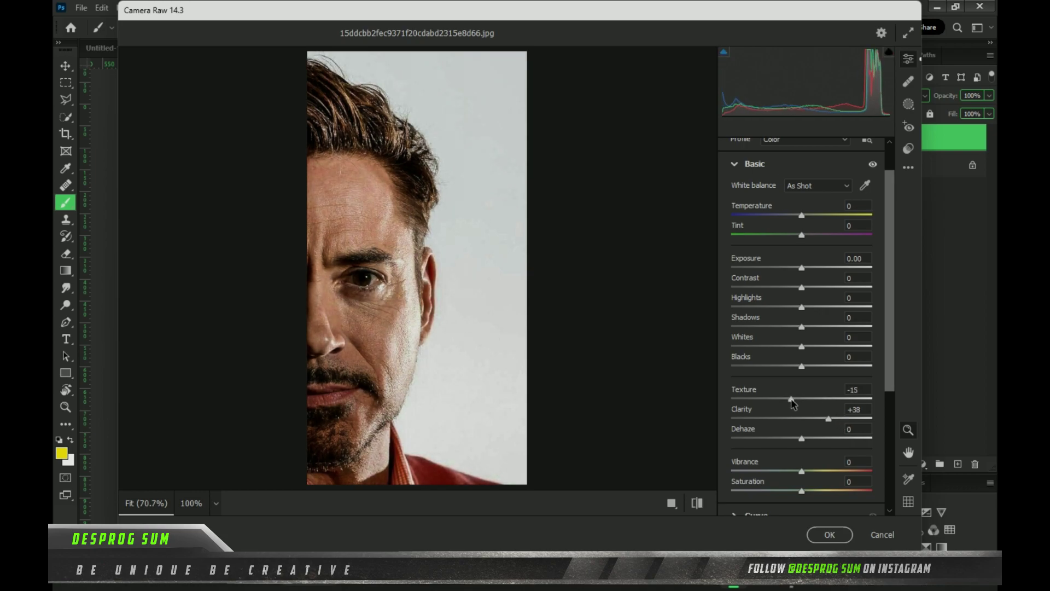
pyautogui.moveTo(810, 441); pyautogui.dragTo(811, 440)
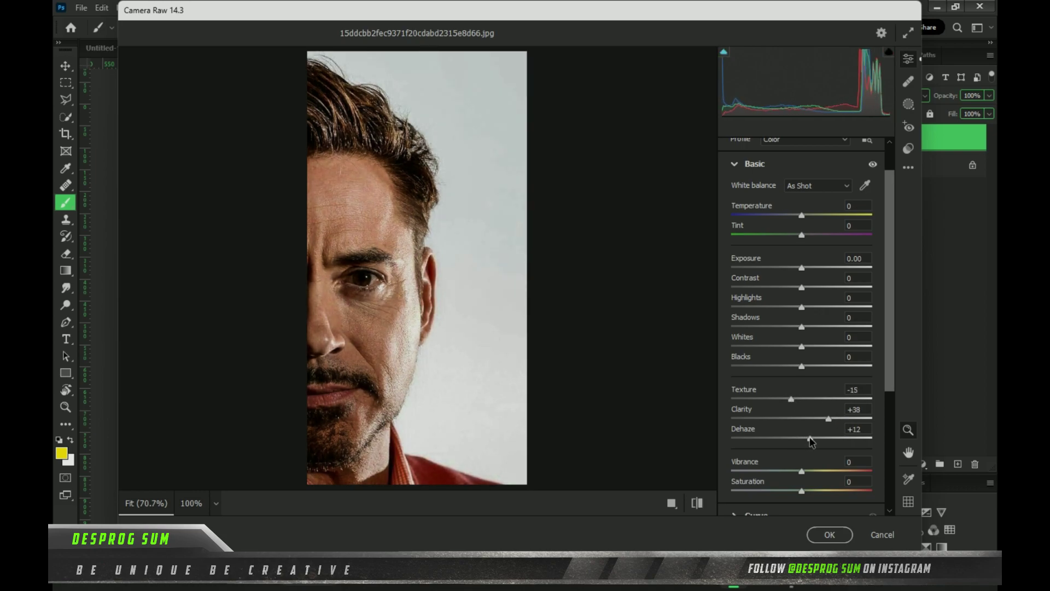
pyautogui.click(830, 535)
pyautogui.press('w')
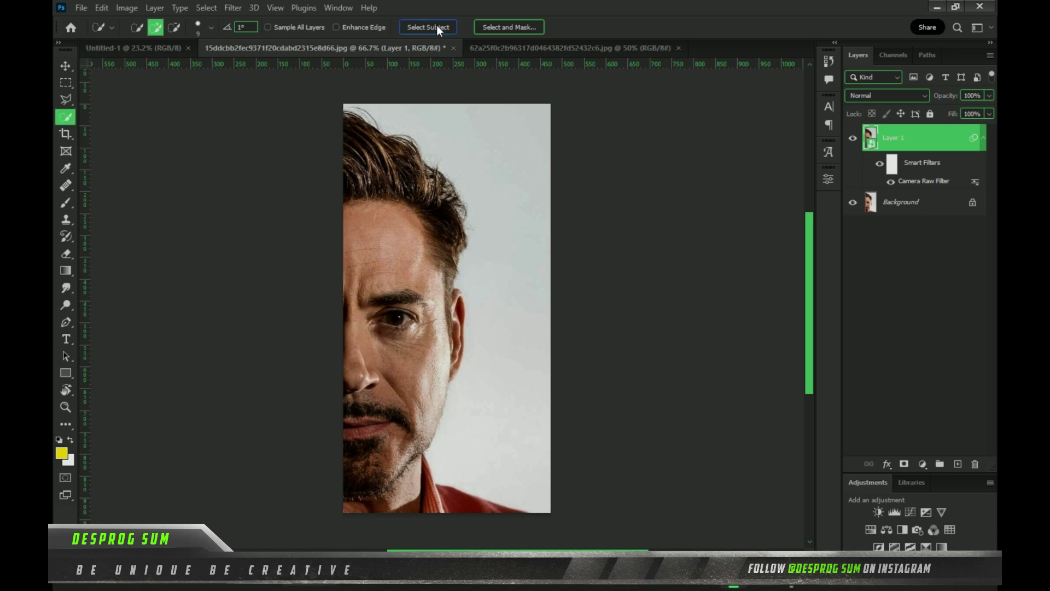
# Refine the face selection into a new smart-object layer and drag it onto Untitled-1
pyautogui.click(520, 27)
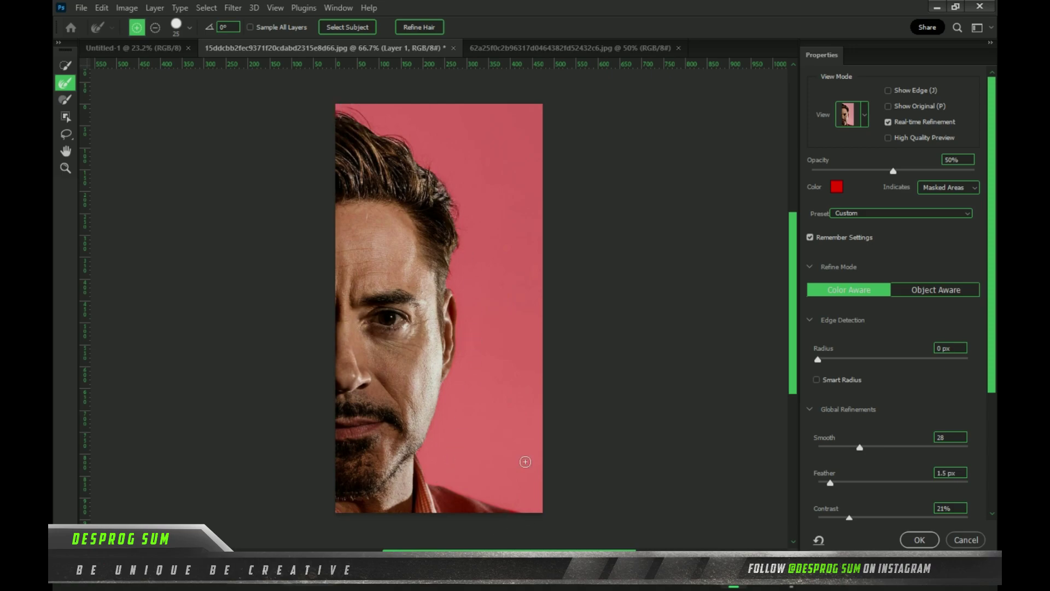
pyautogui.click(919, 539)
pyautogui.rightClick(919, 138)
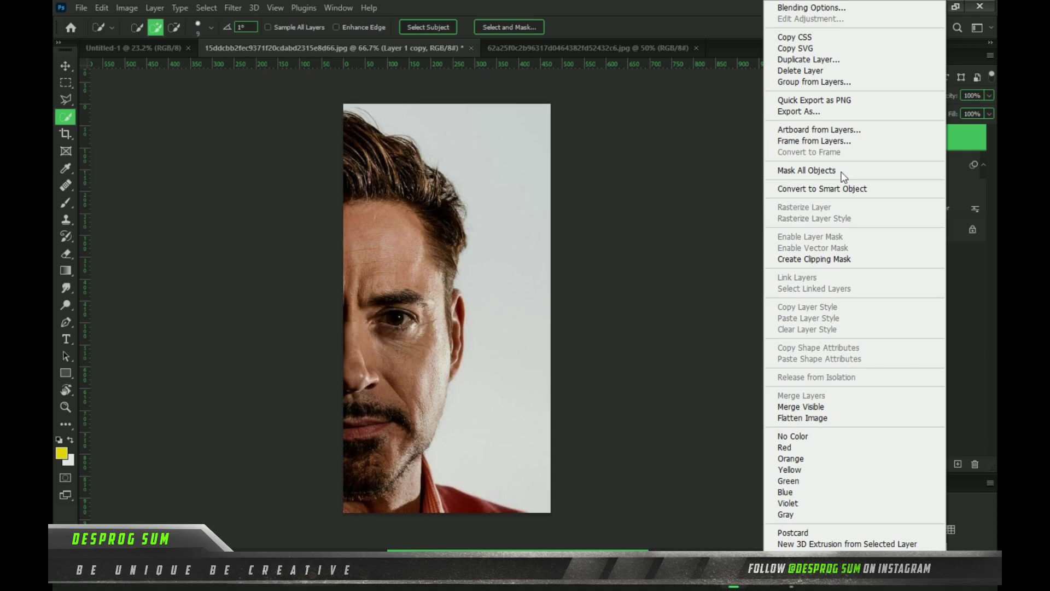
pyautogui.click(891, 225)
pyautogui.press('v')
pyautogui.moveTo(423, 323)
pyautogui.mouseDown()
pyautogui.moveTo(167, 50)
pyautogui.moveTo(289, 323)
pyautogui.mouseUp()
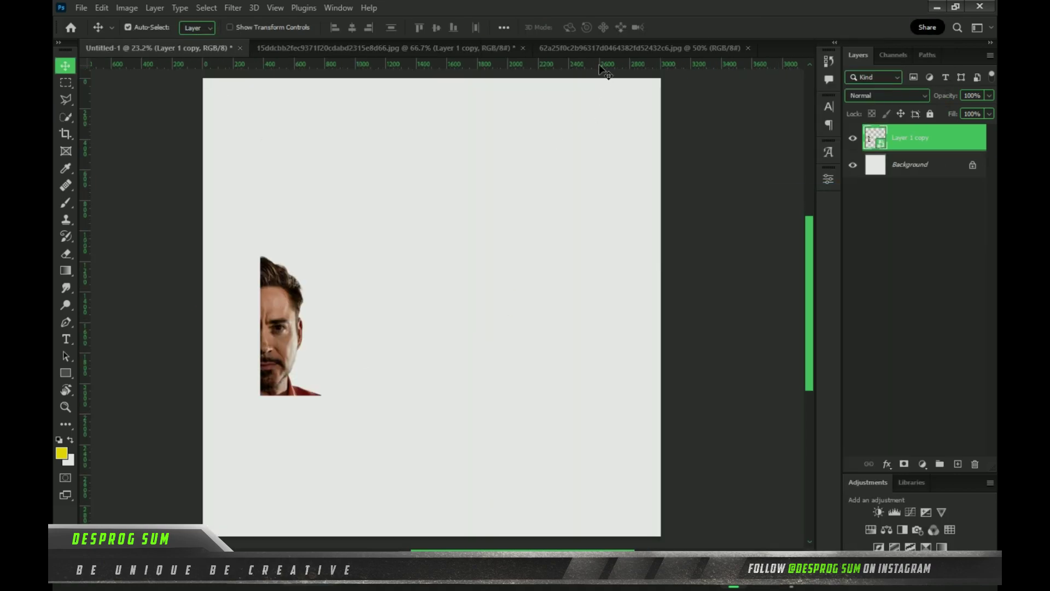
# Close the face file without saving and convert the Iron Man layer to a smart object
pyautogui.click(524, 47)
pyautogui.click(520, 225)
pyautogui.click(441, 49)
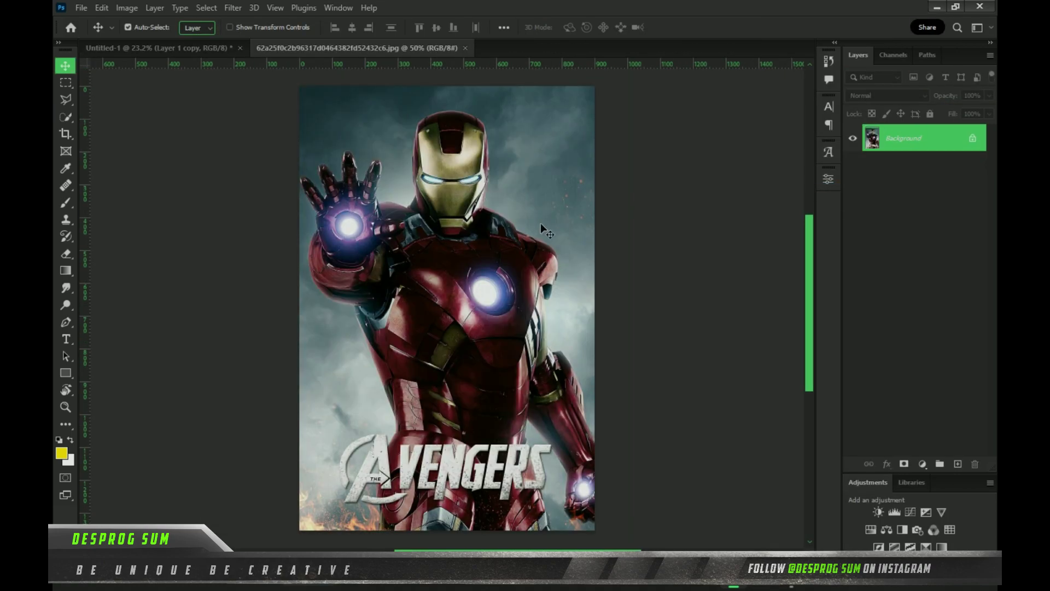
pyautogui.press('p')
pyautogui.scroll(5, 506, 170)
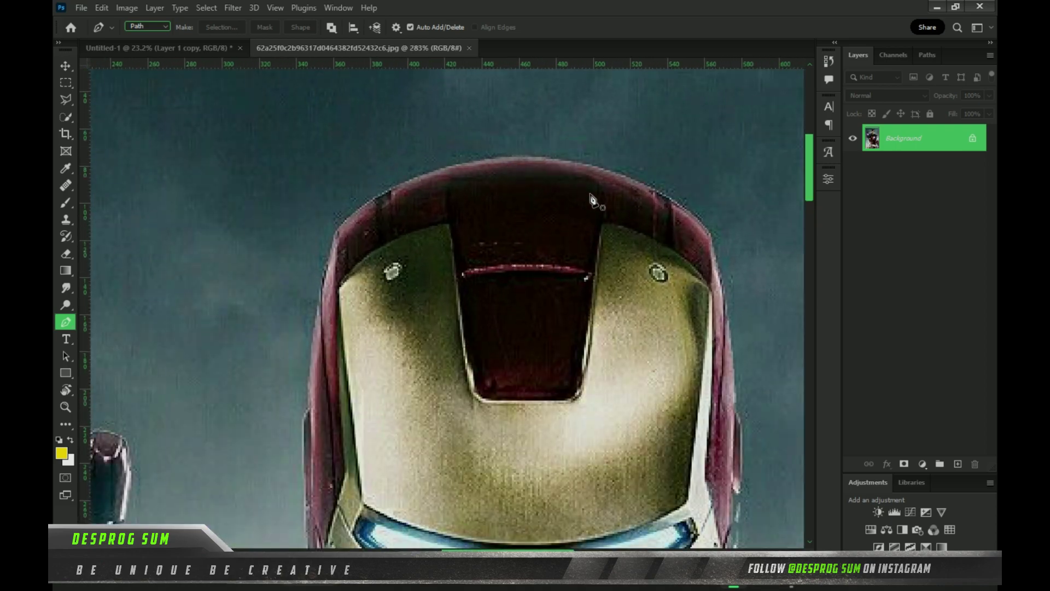
pyautogui.rightClick(924, 138)
pyautogui.click(927, 146)
# Apply Camera Raw: Texture +58, Clarity +29, Dehaze +40, Vignetting -23, Noise Reduction 83
pyautogui.click(233, 8)
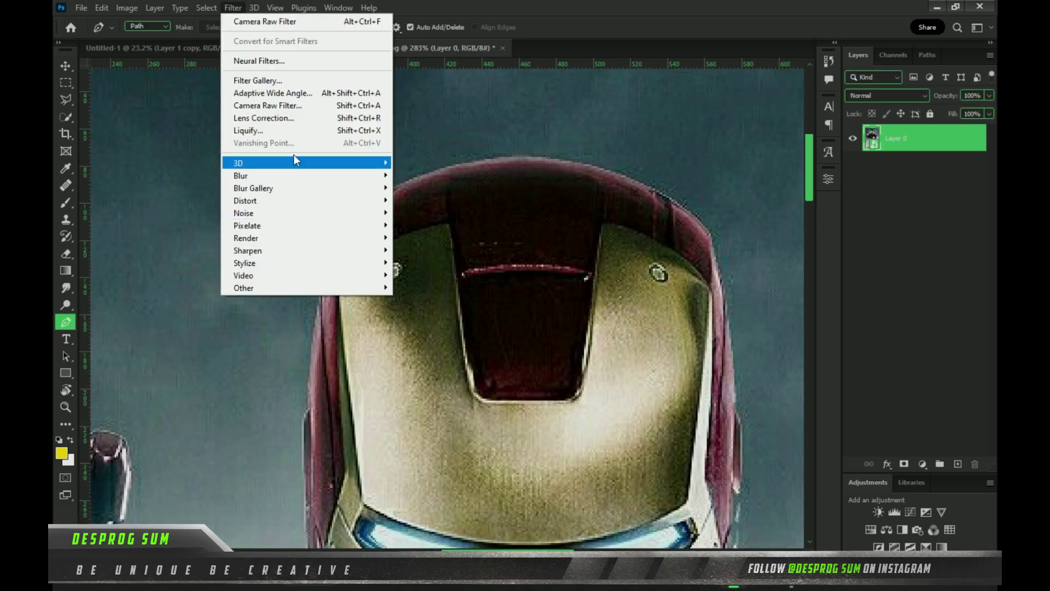
pyautogui.click(335, 105)
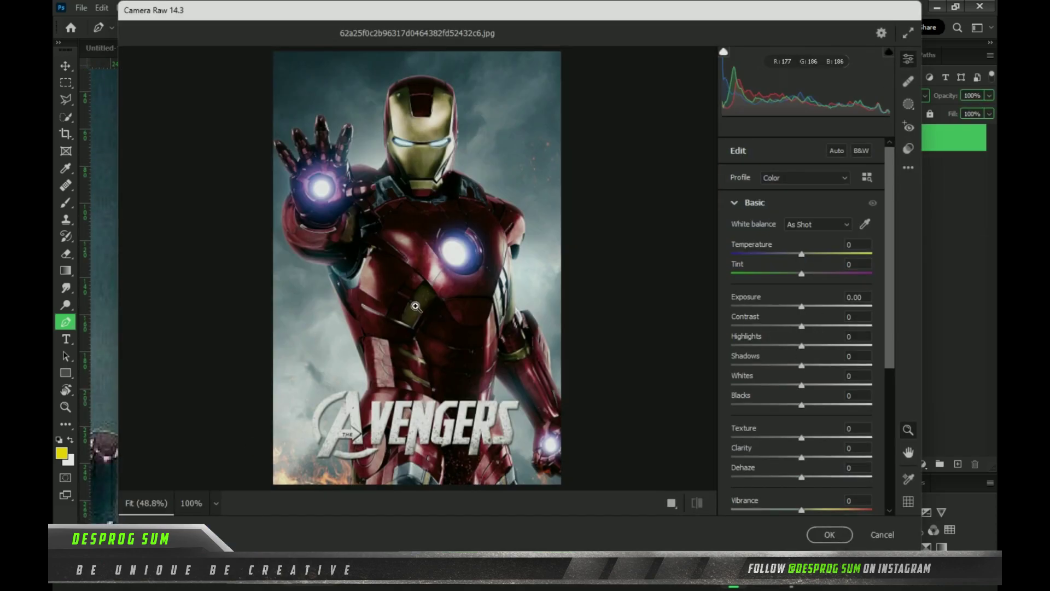
pyautogui.click(416, 306)
pyautogui.scroll(5, 415, 306)
pyautogui.scroll(-5, 808, 401)
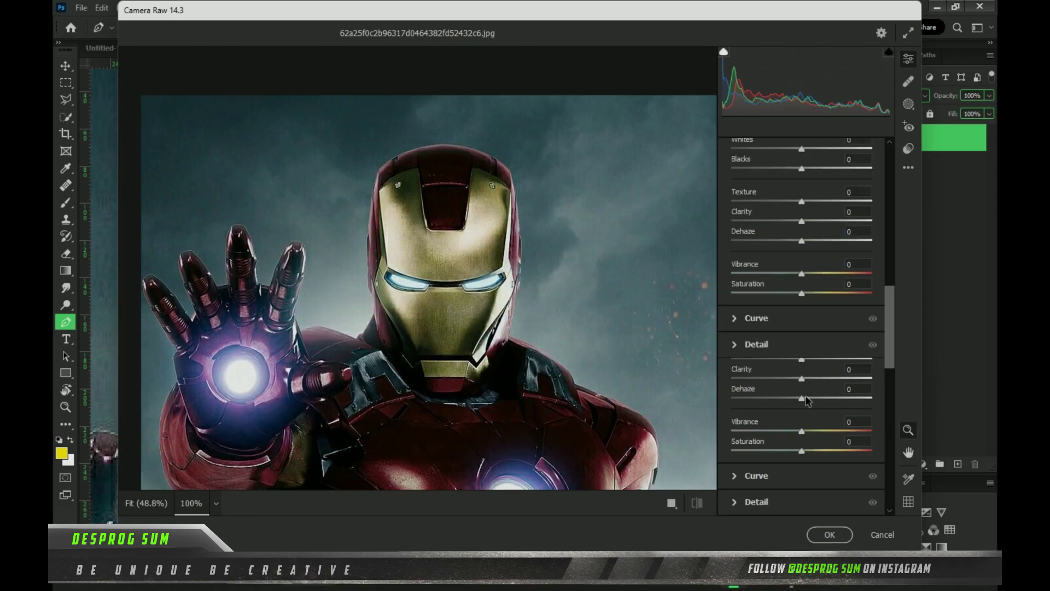
pyautogui.moveTo(801, 221)
pyautogui.mouseDown()
pyautogui.moveTo(830, 221)
pyautogui.moveTo(843, 201)
pyautogui.mouseUp()
pyautogui.moveTo(802, 240); pyautogui.dragTo(836, 241)
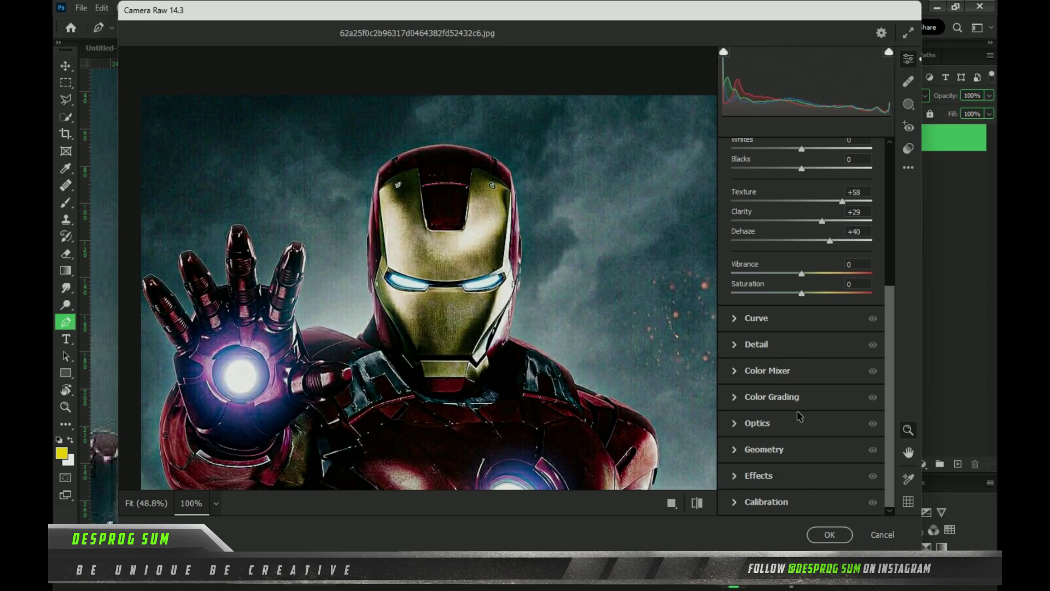
pyautogui.click(798, 475)
pyautogui.moveTo(801, 443); pyautogui.dragTo(781, 443)
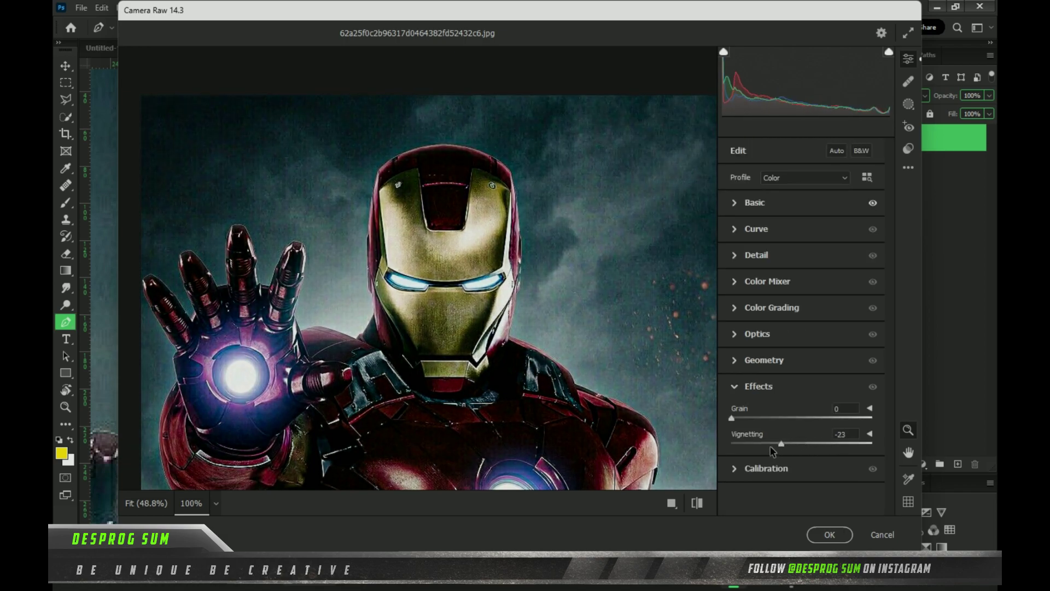
pyautogui.click(765, 255)
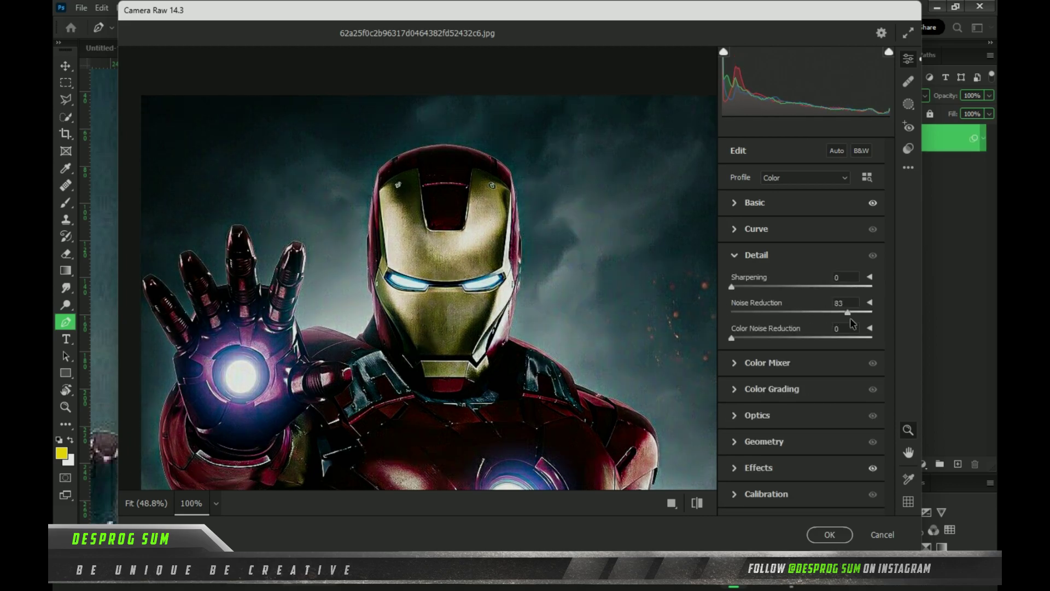
pyautogui.click(849, 535)
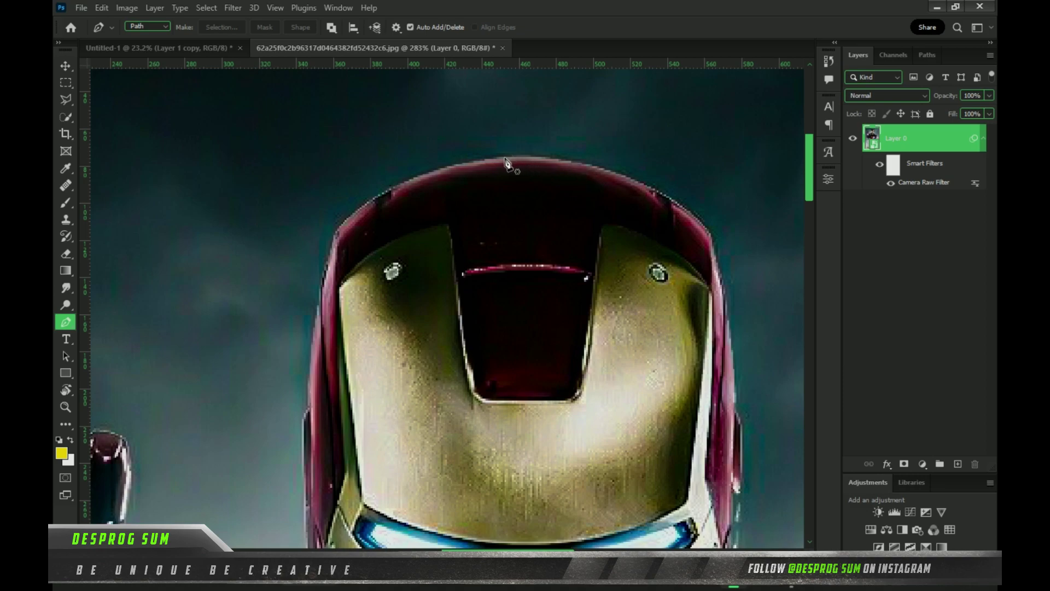
# Trace a pen path over the helmet crown, down its right side and along the shoulder
pyautogui.click(310, 408)
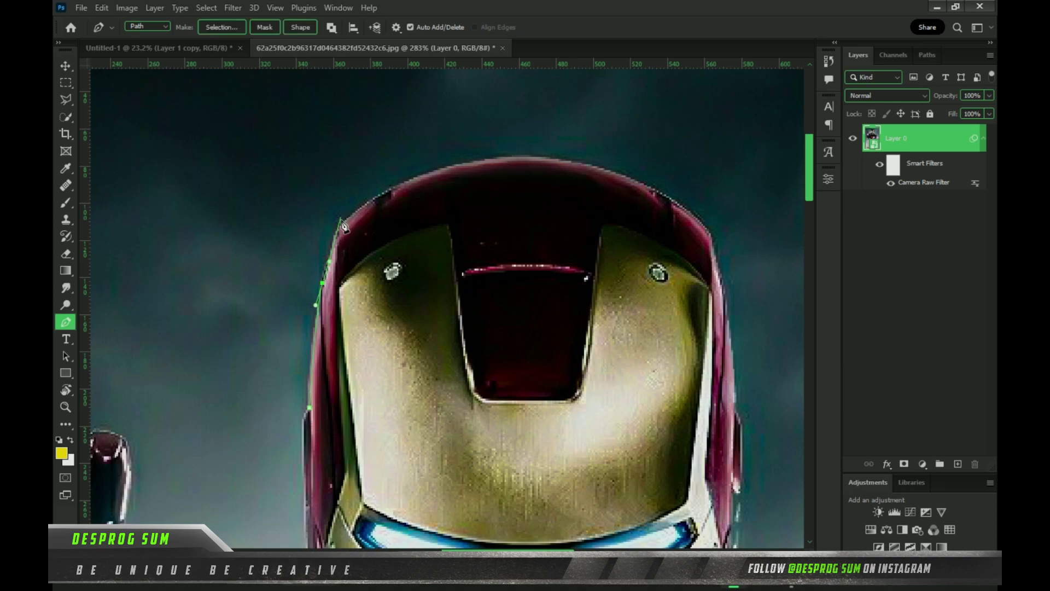
pyautogui.click(450, 164)
pyautogui.click(633, 181)
pyautogui.click(679, 200)
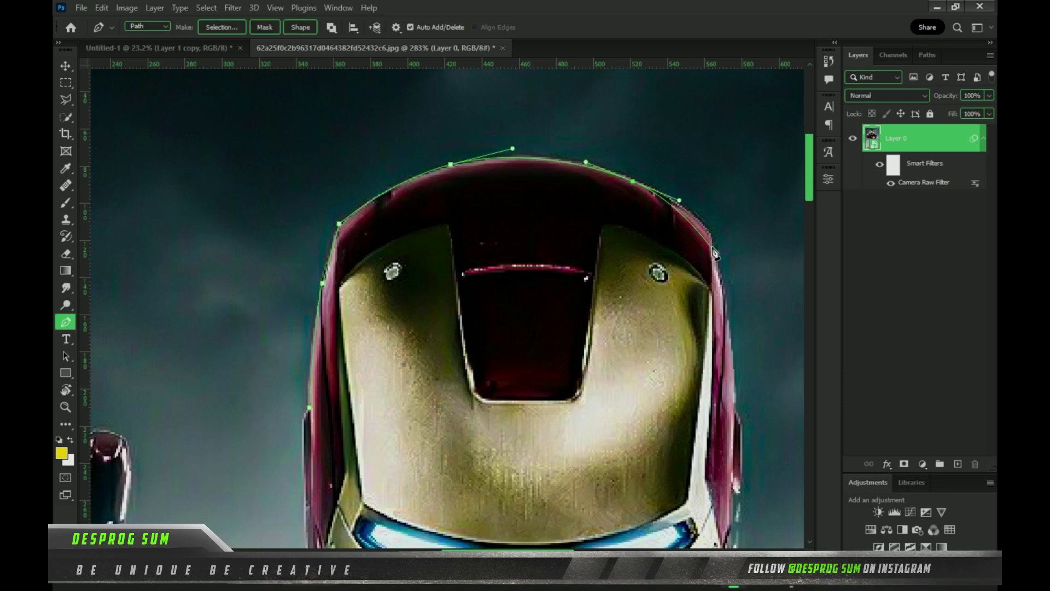
pyautogui.click(710, 236)
pyautogui.scroll(-5, 744, 448)
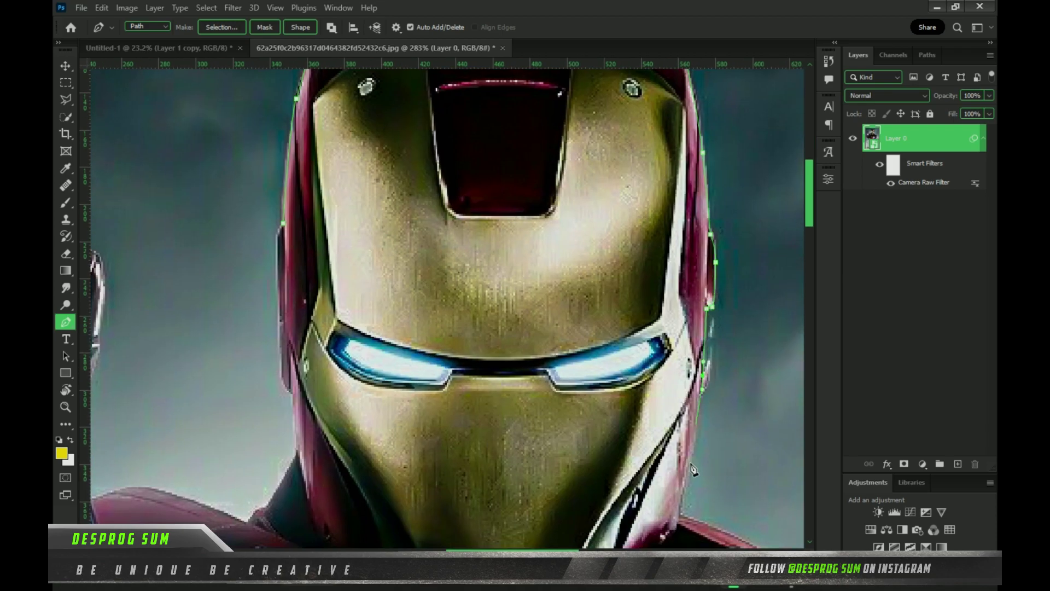
pyautogui.moveTo(684, 520); pyautogui.dragTo(436, 254)
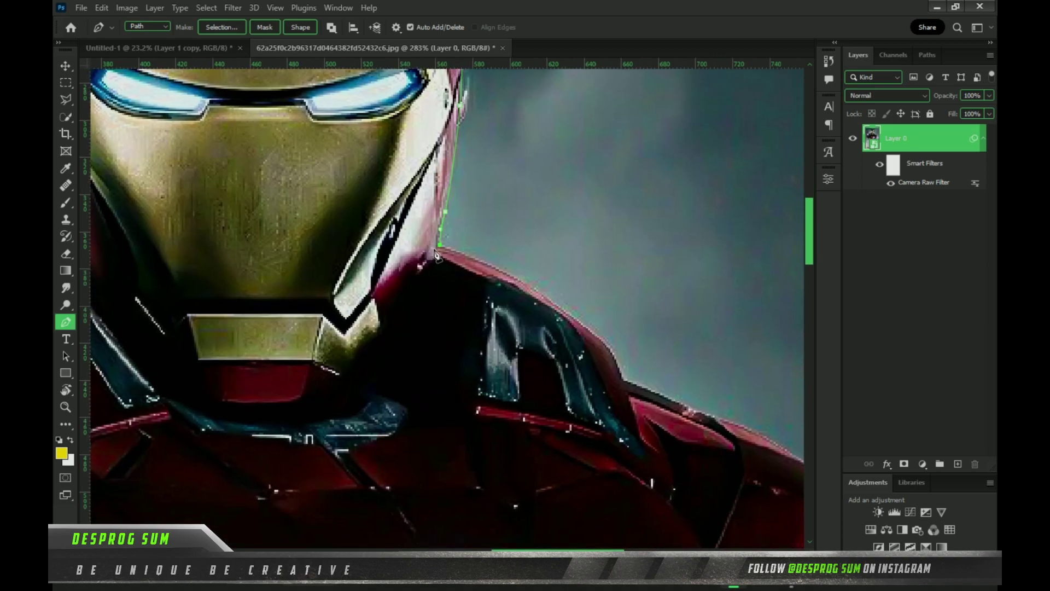
pyautogui.click(730, 422)
pyautogui.moveTo(797, 460); pyautogui.dragTo(632, 388)
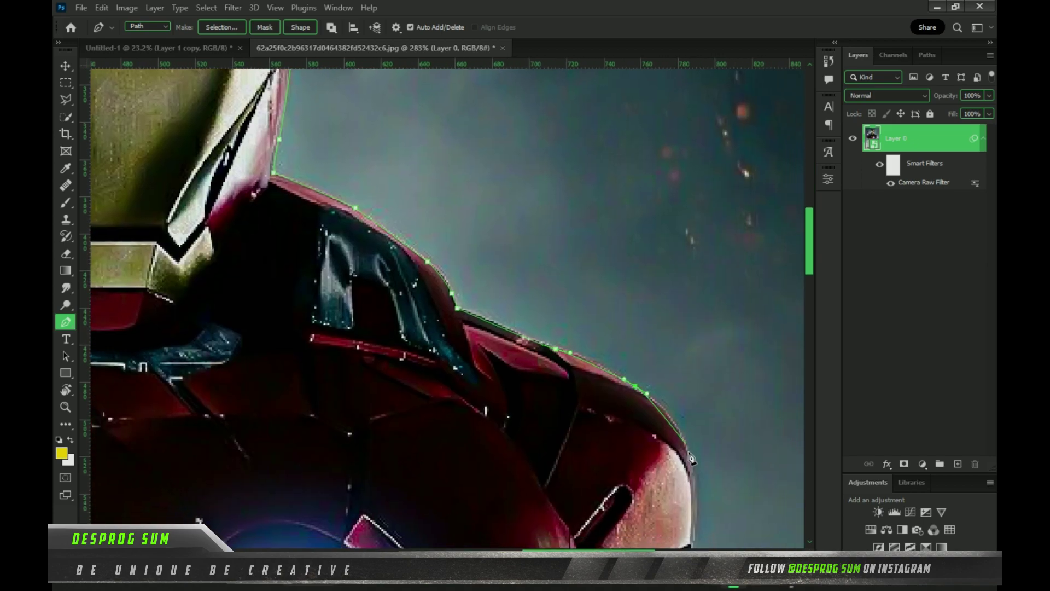
pyautogui.moveTo(686, 443); pyautogui.dragTo(694, 473)
# Close the path across the chest and move the helmet cut-out, as a smart object, into Untitled-1
pyautogui.hotkey('ctrl', '0')
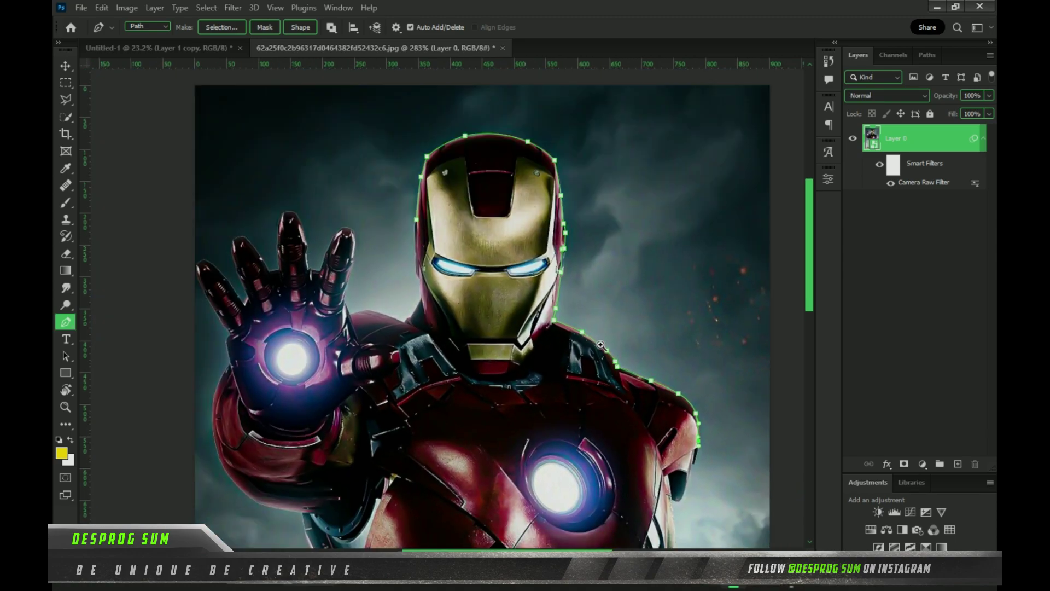
pyautogui.click(417, 437)
pyautogui.click(415, 313)
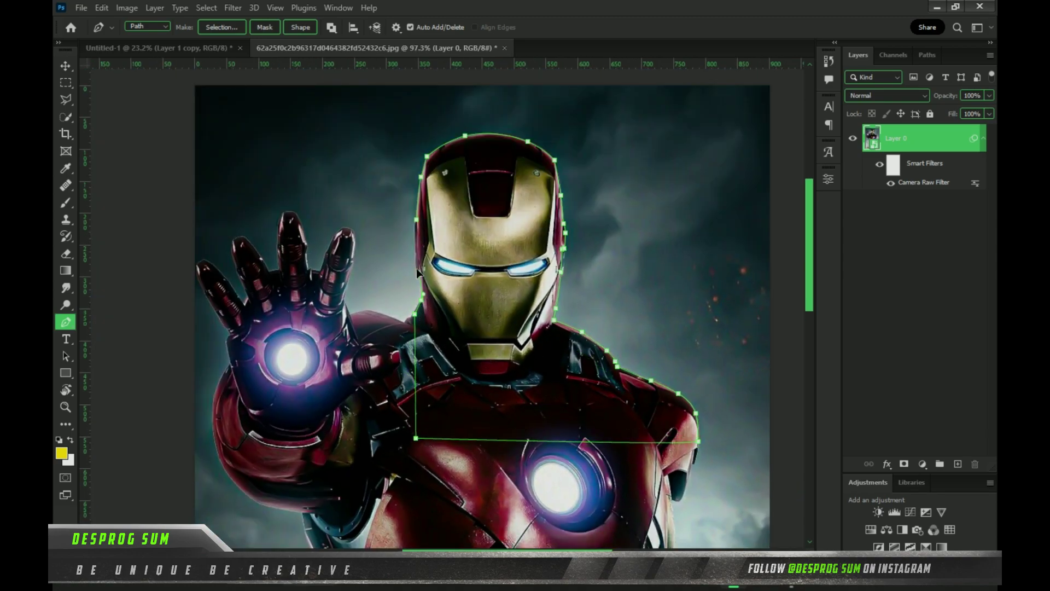
pyautogui.hotkey('ctrl', 'Return')
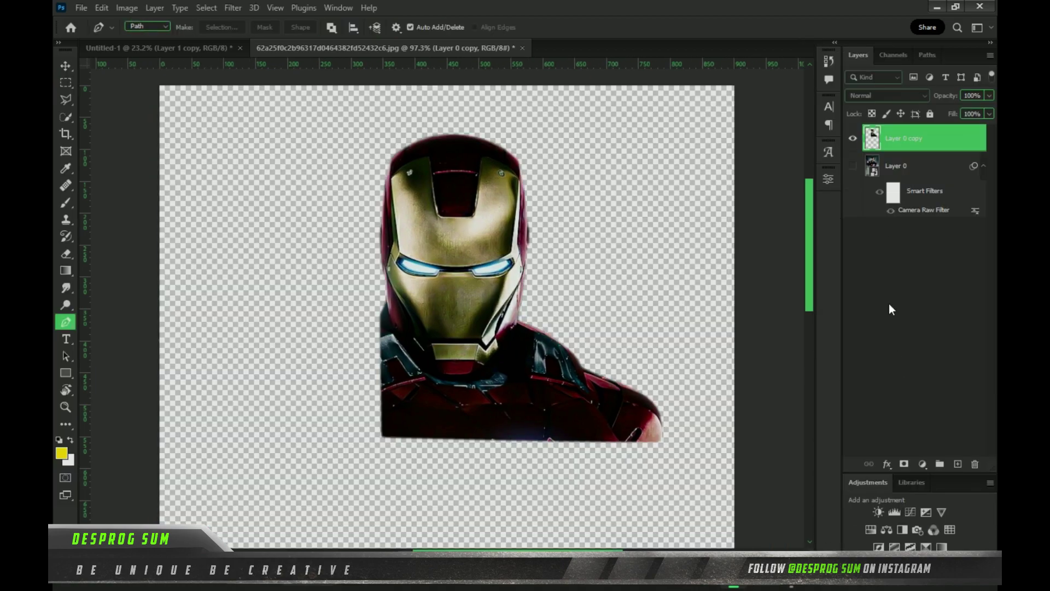
pyautogui.rightClick(948, 138)
pyautogui.click(877, 189)
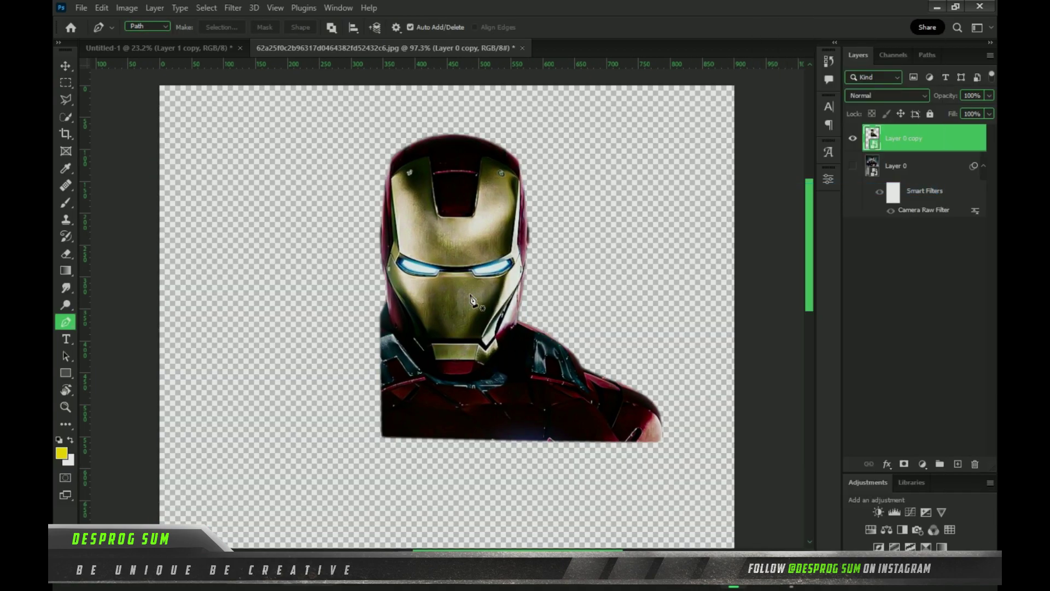
pyautogui.press('v')
pyautogui.moveTo(477, 302)
pyautogui.mouseDown()
pyautogui.moveTo(188, 47)
pyautogui.moveTo(427, 186)
pyautogui.mouseUp()
# Close the helmet source without saving and enlarge the face layer
pyautogui.click(522, 48)
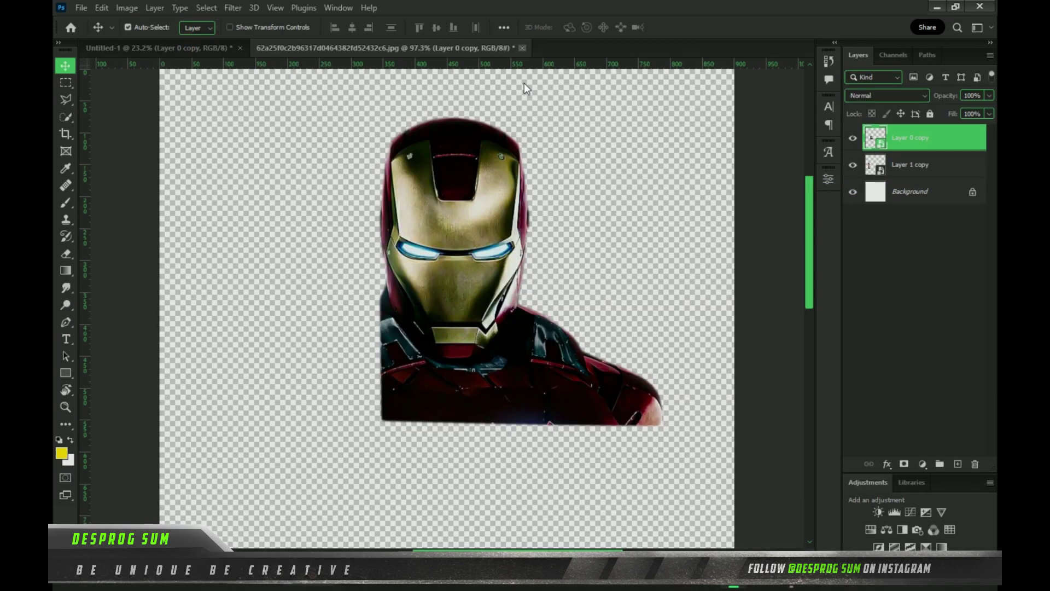
pyautogui.click(522, 224)
pyautogui.click(891, 176)
pyautogui.hotkey('ctrl', 't')
pyautogui.scroll(-2, 485, 270)
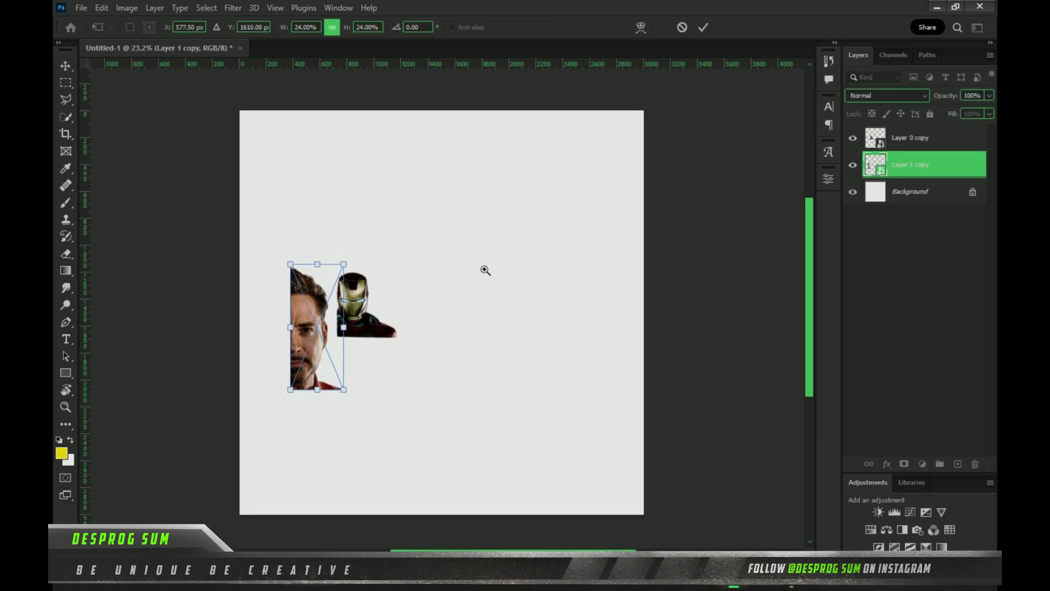
pyautogui.moveTo(366, 274)
pyautogui.mouseDown()
pyautogui.moveTo(499, 141)
pyautogui.moveTo(416, 183)
pyautogui.mouseUp()
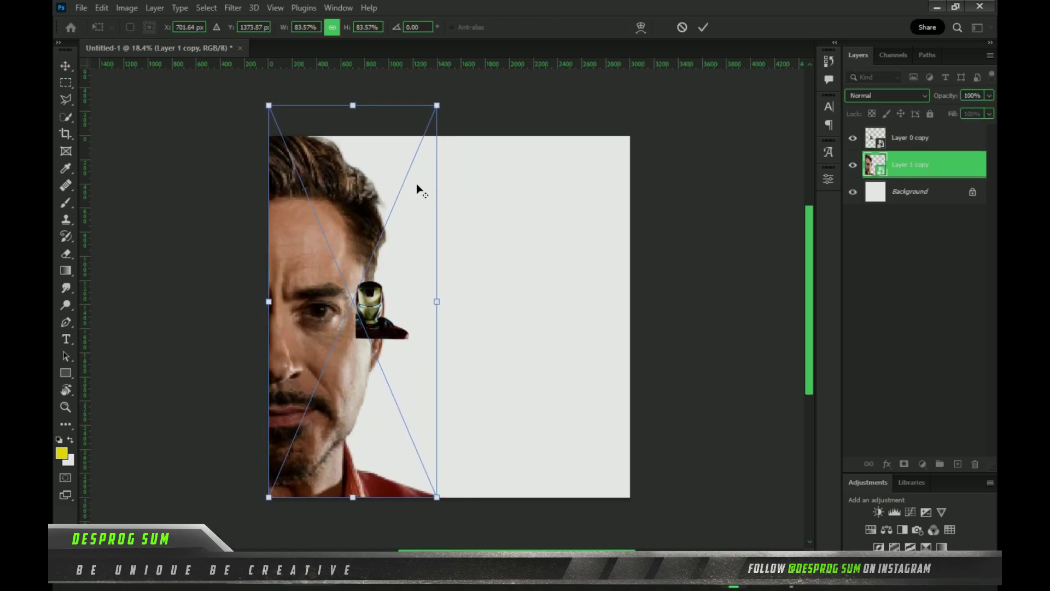
pyautogui.moveTo(434, 107); pyautogui.dragTo(440, 113)
pyautogui.click(702, 27)
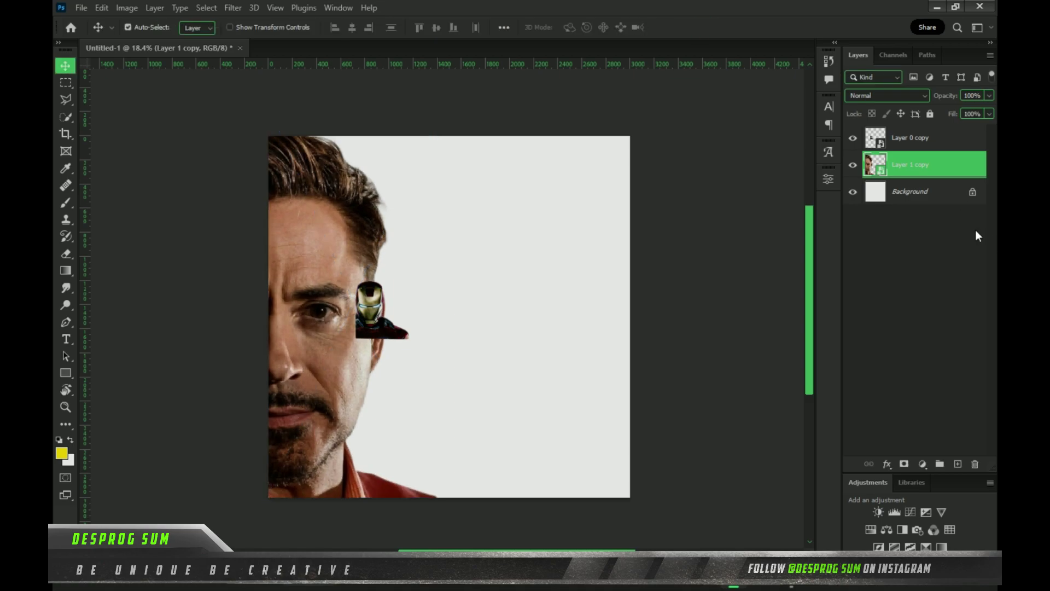
# Crop the canvas narrower from the right edge
pyautogui.click(911, 191)
pyautogui.press('c')
pyautogui.moveTo(631, 314); pyautogui.dragTo(595, 307)
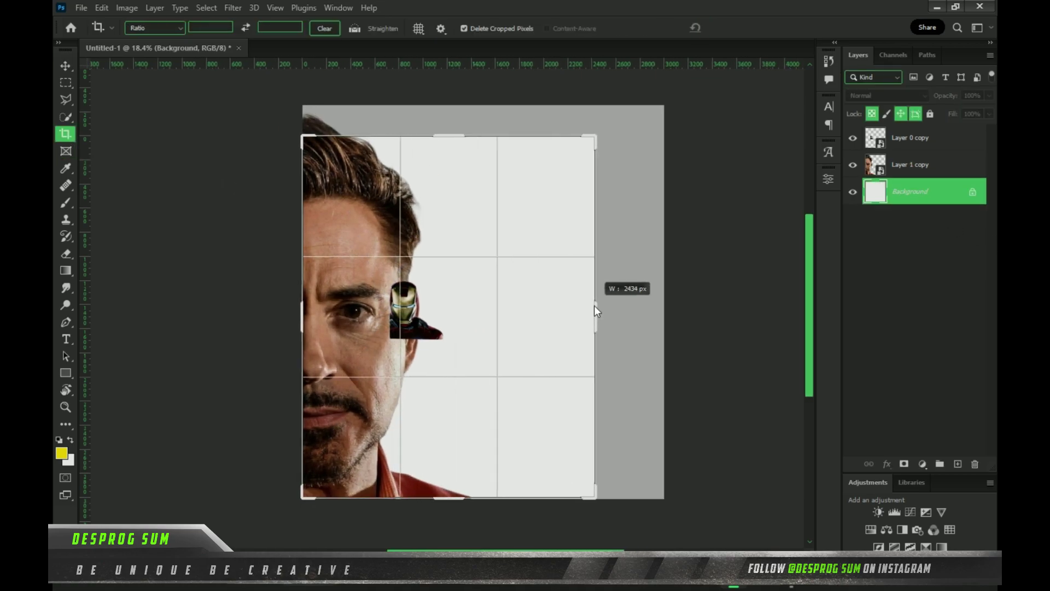
pyautogui.click(740, 27)
# Scale the Iron Man helmet up to fill the canvas and shift it right
pyautogui.click(907, 138)
pyautogui.hotkey('ctrl', 't')
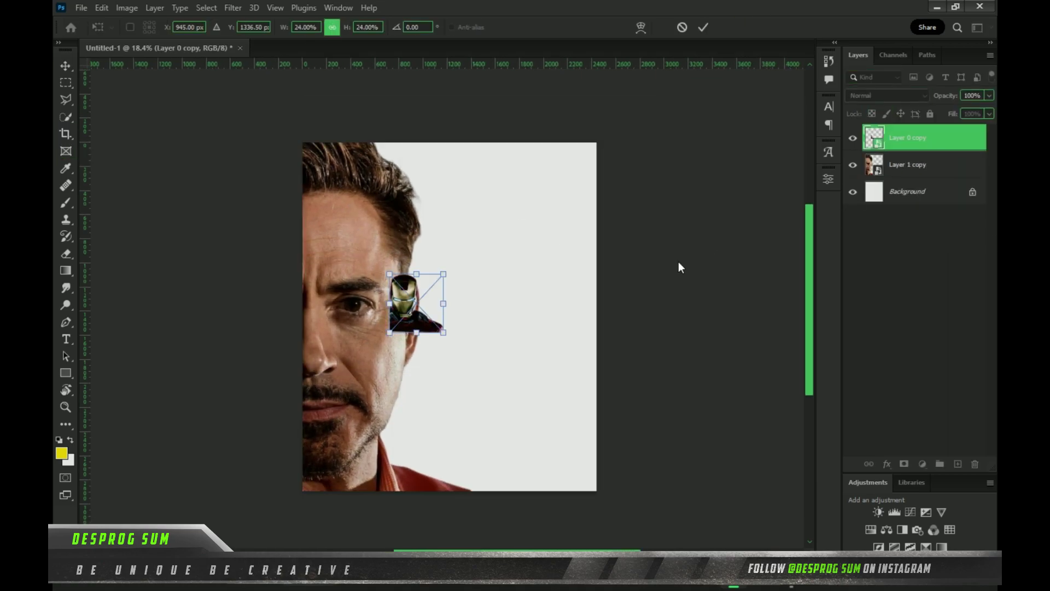
pyautogui.moveTo(441, 274); pyautogui.dragTo(597, 126)
pyautogui.moveTo(487, 287); pyautogui.dragTo(511, 312)
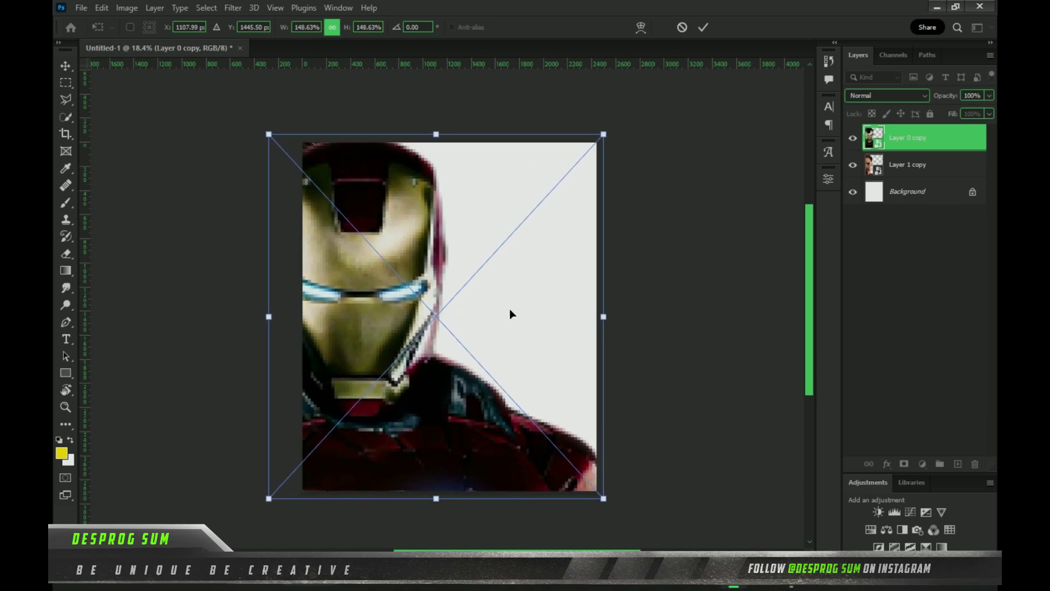
pyautogui.moveTo(605, 145); pyautogui.dragTo(665, 98)
pyautogui.moveTo(530, 280); pyautogui.dragTo(586, 284)
pyautogui.click(703, 26)
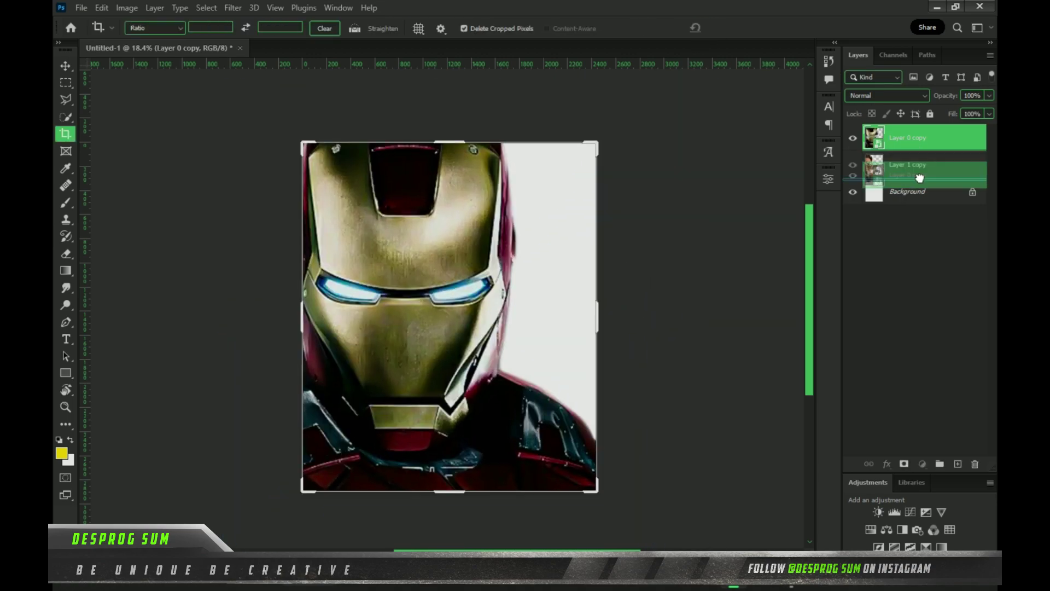
# Move the helmet layer beneath the face, nudge it down, and delete the white Background layer
pyautogui.moveTo(908, 138); pyautogui.dragTo(906, 178)
pyautogui.hotkey('ctrl', 't')
pyautogui.moveTo(623, 271); pyautogui.dragTo(624, 279)
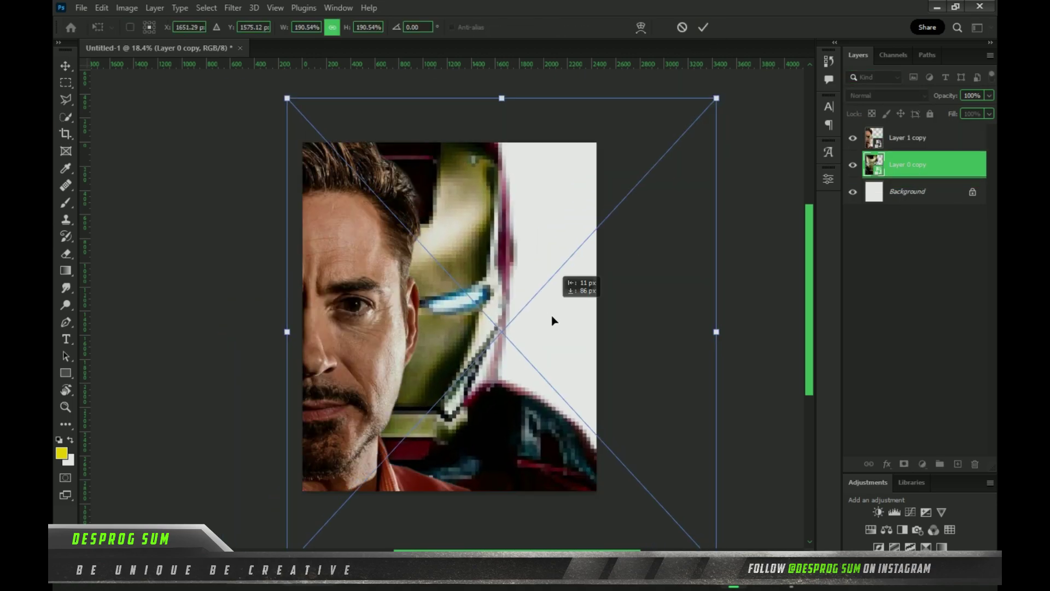
pyautogui.click(702, 27)
pyautogui.moveTo(908, 191); pyautogui.dragTo(980, 458)
pyautogui.click(922, 464)
# Add a red Solid Color fill at the bottom of the stack and nudge the helmet slightly
pyautogui.click(915, 227)
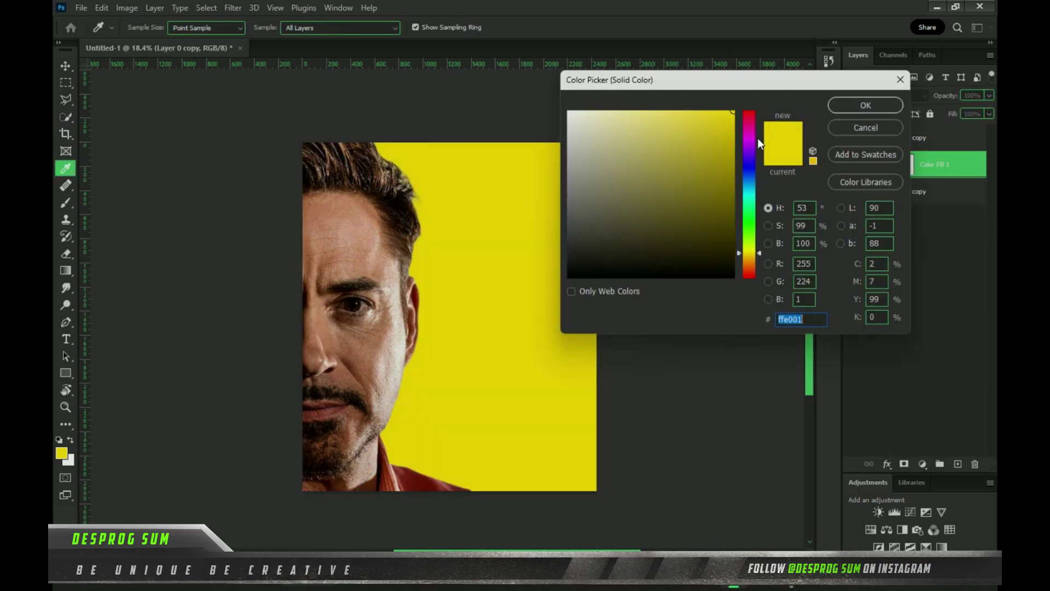
pyautogui.click(749, 112)
pyautogui.press('Return')
pyautogui.moveTo(930, 164); pyautogui.dragTo(942, 207)
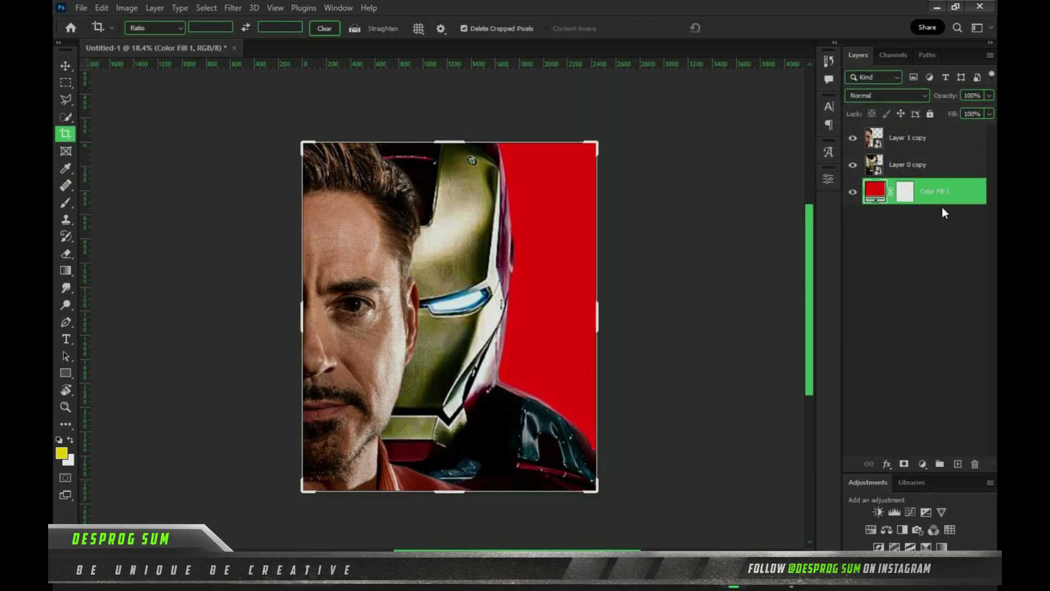
pyautogui.click(927, 164)
pyautogui.hotkey('shift', 'Left')
pyautogui.hotkey('shift', 'Left')
pyautogui.hotkey('shift', 'Left')
pyautogui.hotkey('shift', 'Down')
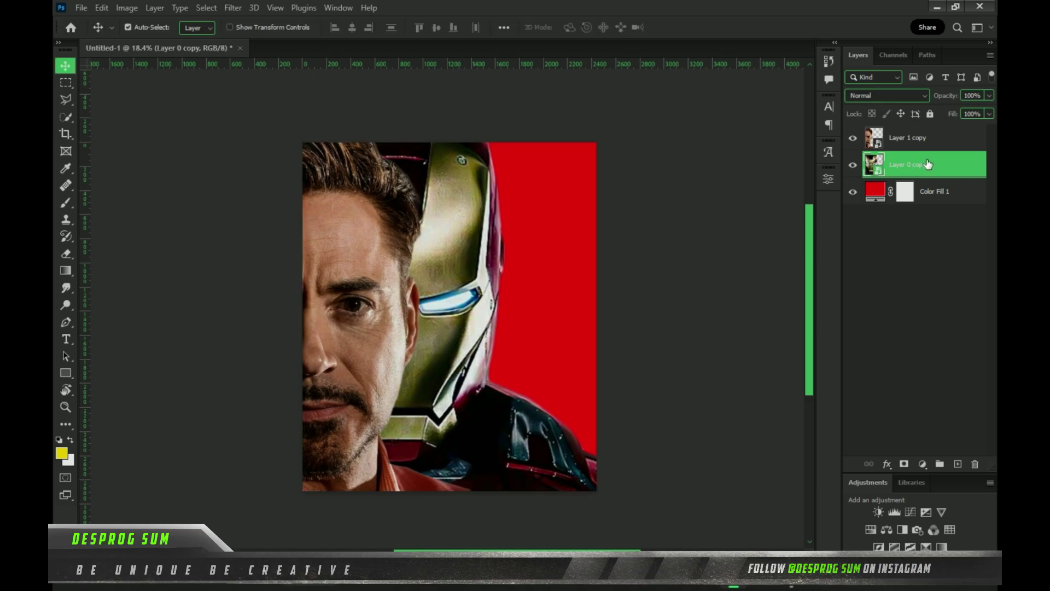
pyautogui.hotkey('shift', 'Left')
pyautogui.hotkey('shift', 'Left')
pyautogui.hotkey('shift', 'Left')
pyautogui.hotkey('shift', 'Down')
# Set the helmet layer's blend mode to Multiply after trying Darken
pyautogui.click(886, 95)
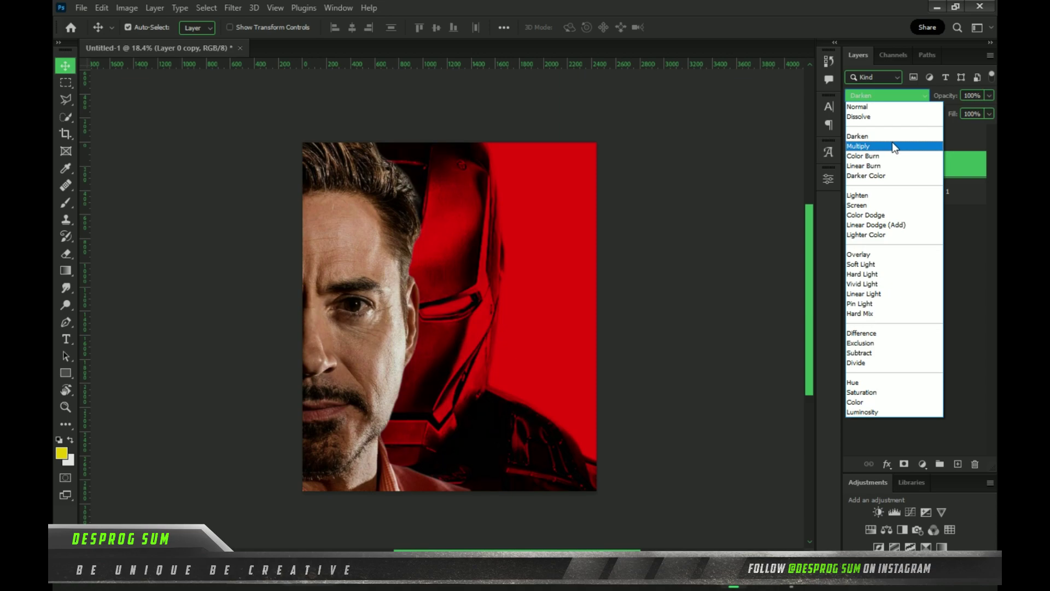
pyautogui.click(893, 138)
pyautogui.click(897, 95)
pyautogui.click(893, 146)
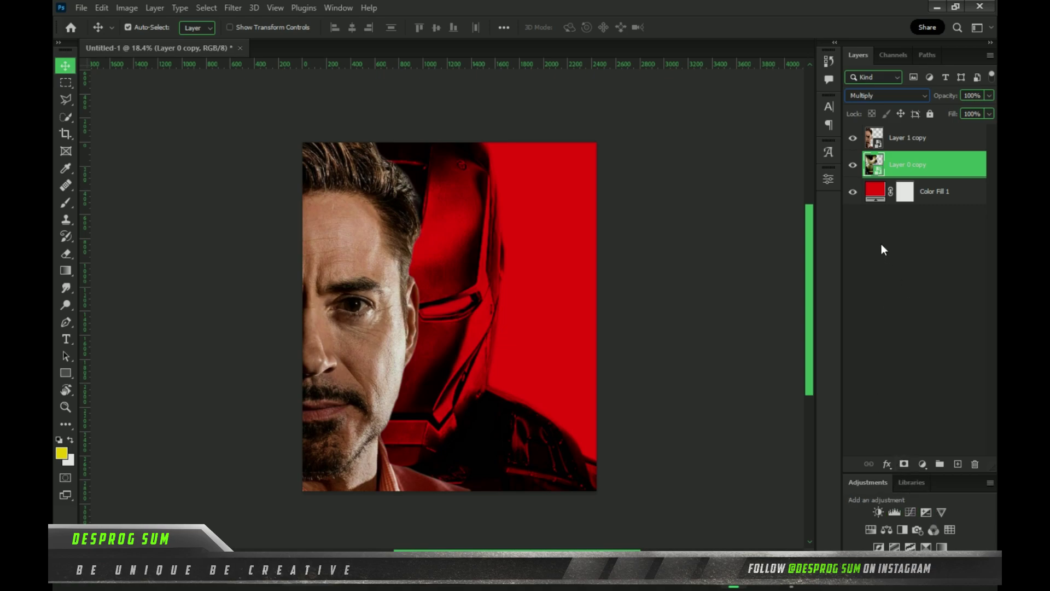
pyautogui.click(938, 134)
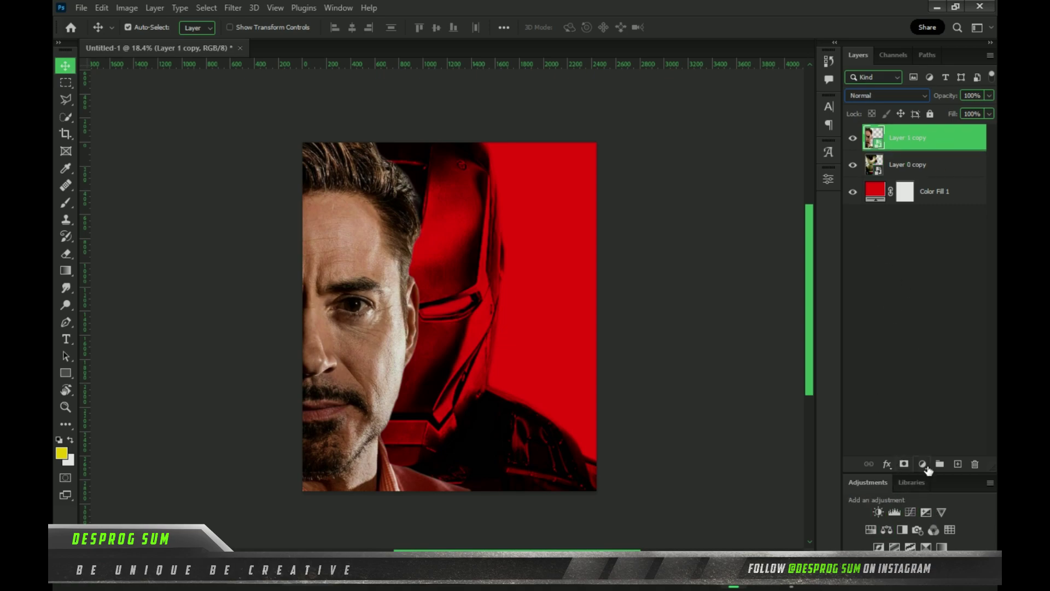
# Add a Gradient Map above the face with a black left stop and red right stop
pyautogui.click(922, 464)
pyautogui.click(908, 441)
pyautogui.click(711, 219)
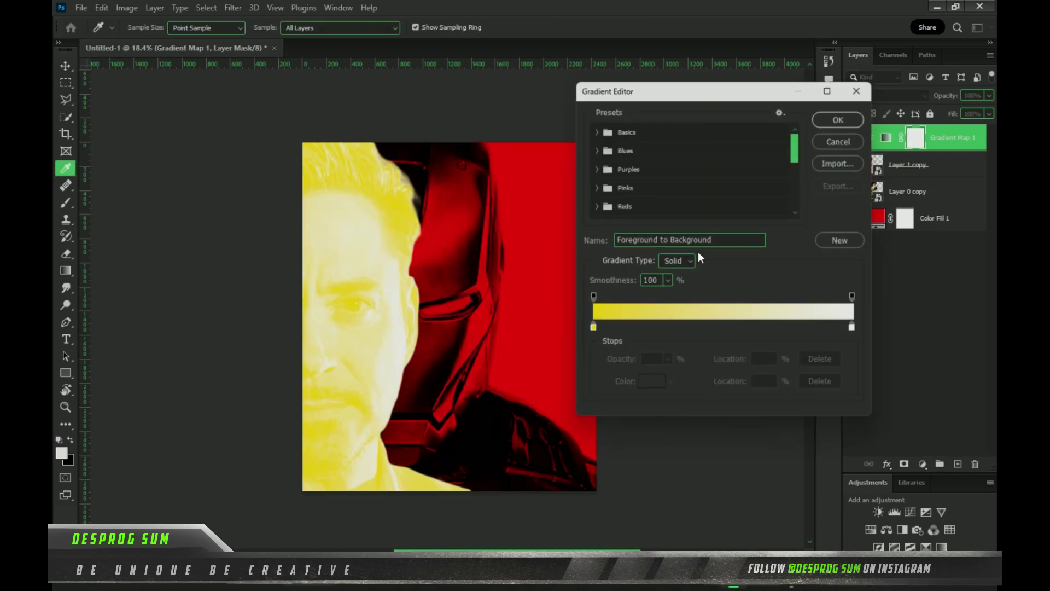
pyautogui.doubleClick(590, 328)
pyautogui.click(609, 286)
pyautogui.click(867, 107)
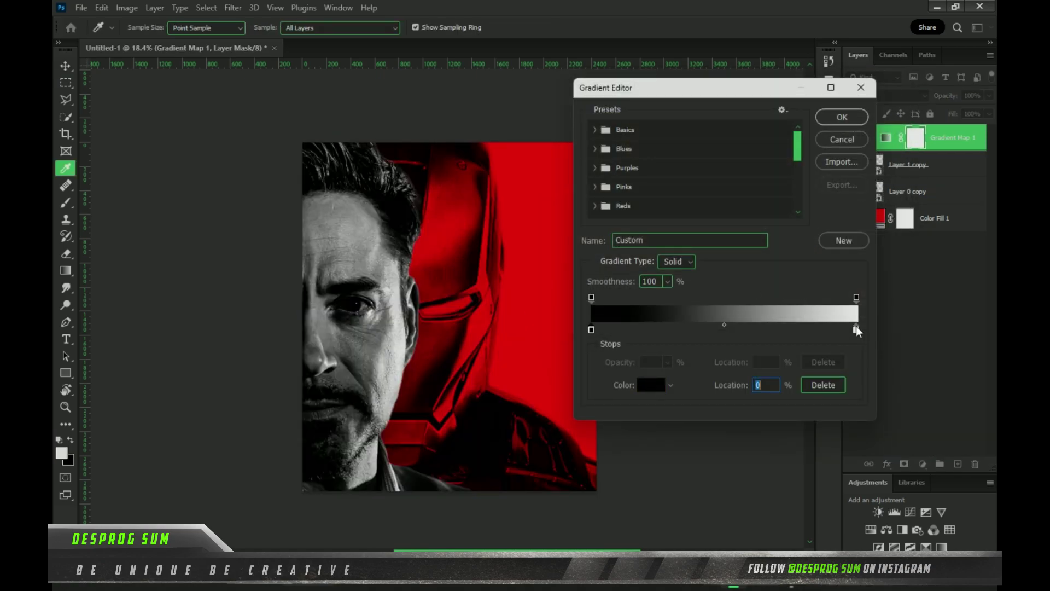
pyautogui.click(856, 329)
pyautogui.click(651, 385)
pyautogui.click(746, 129)
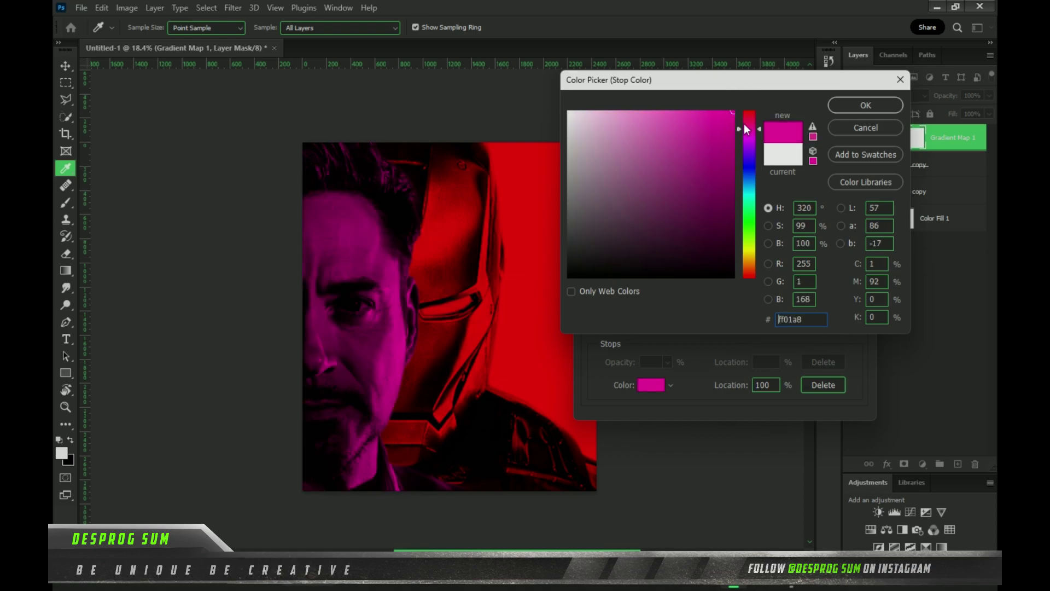
pyautogui.moveTo(744, 126); pyautogui.dragTo(747, 111)
pyautogui.press('Return')
# Add a deep purple 700597 gradient stop and move it left to about 69%
pyautogui.click(790, 329)
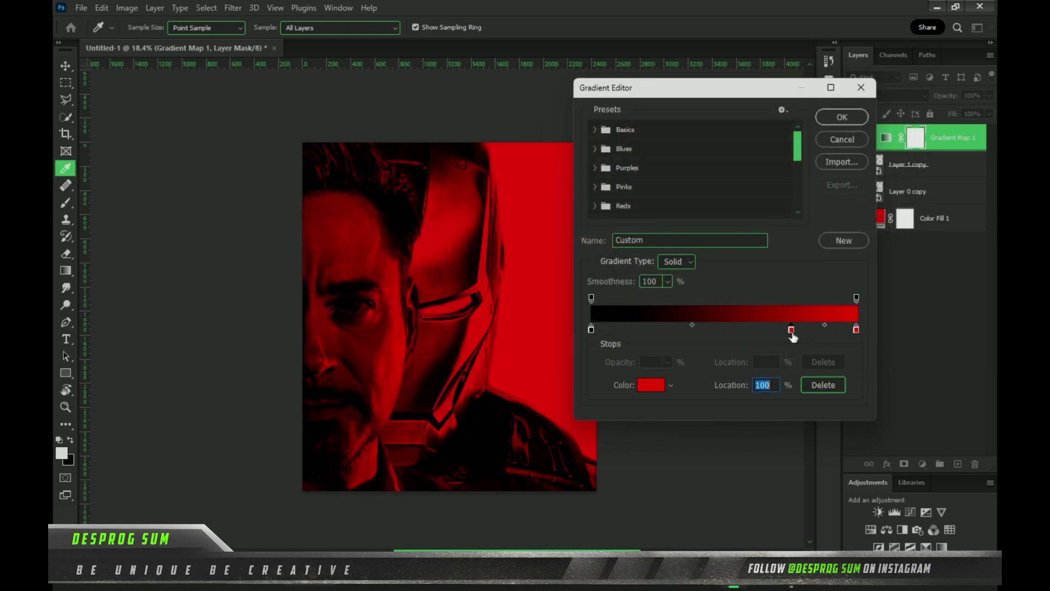
pyautogui.doubleClick(790, 328)
pyautogui.click(750, 141)
pyautogui.click(750, 143)
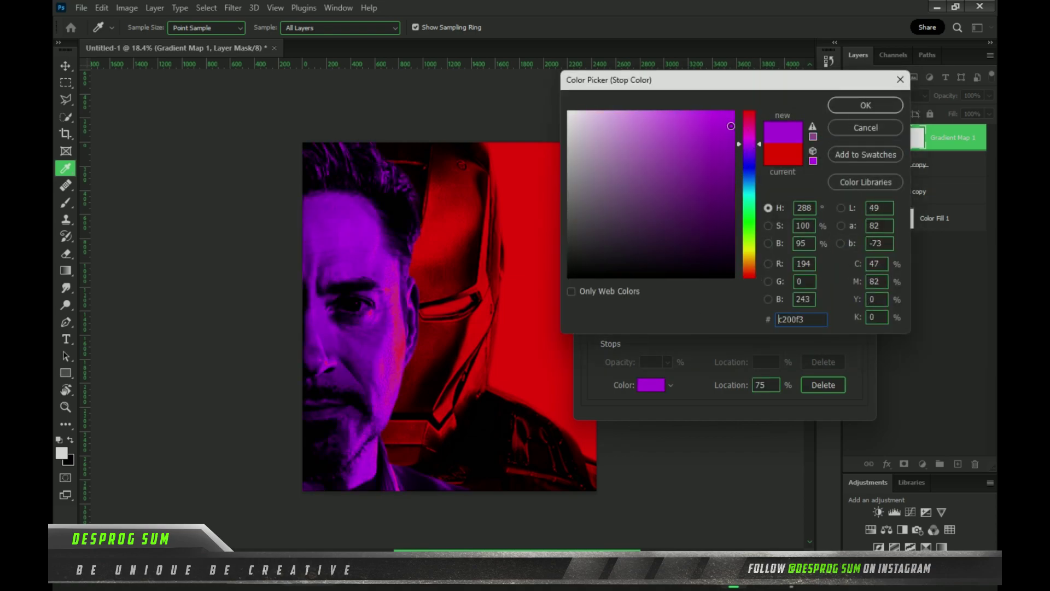
pyautogui.click(725, 177)
pyautogui.moveTo(750, 149); pyautogui.dragTo(750, 144)
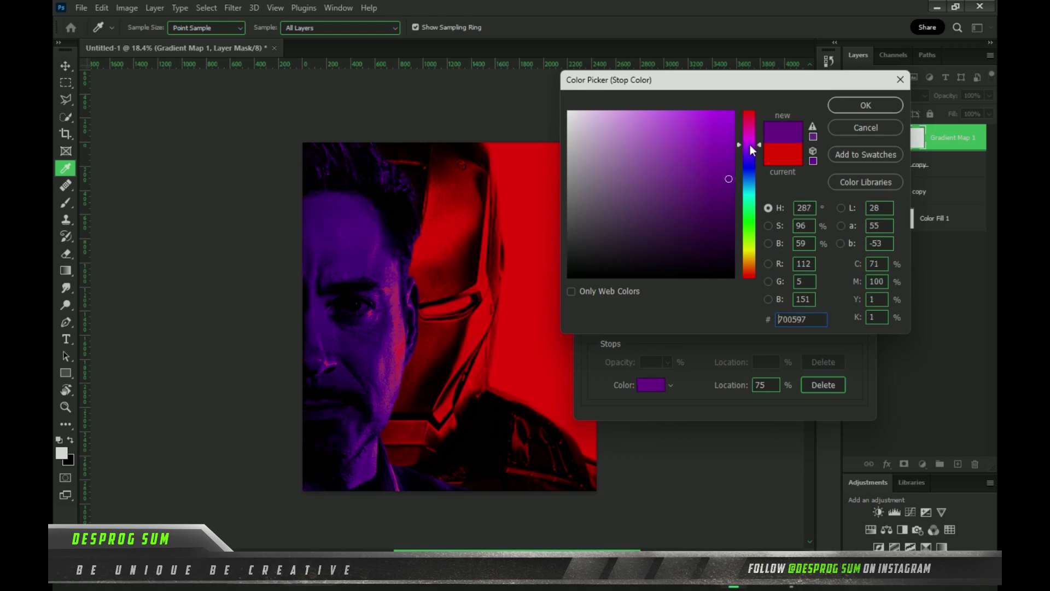
pyautogui.click(897, 103)
pyautogui.moveTo(791, 329); pyautogui.dragTo(755, 326)
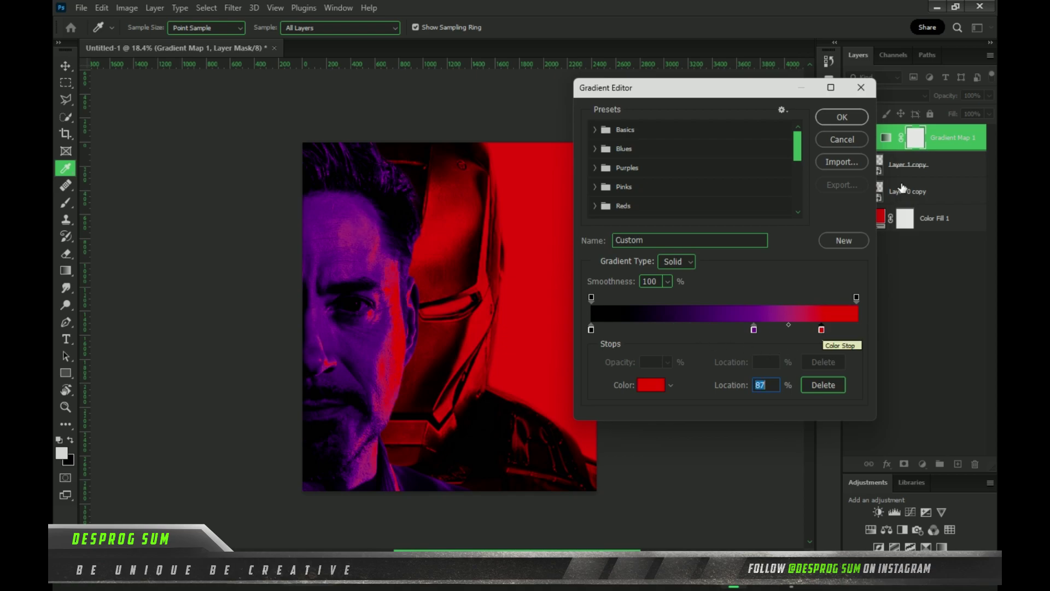
# Change the background fill to dark purple 61009e and add an empty layer above the helmet
pyautogui.click(842, 116)
pyautogui.click(929, 218)
pyautogui.doubleClick(880, 217)
pyautogui.click(567, 201)
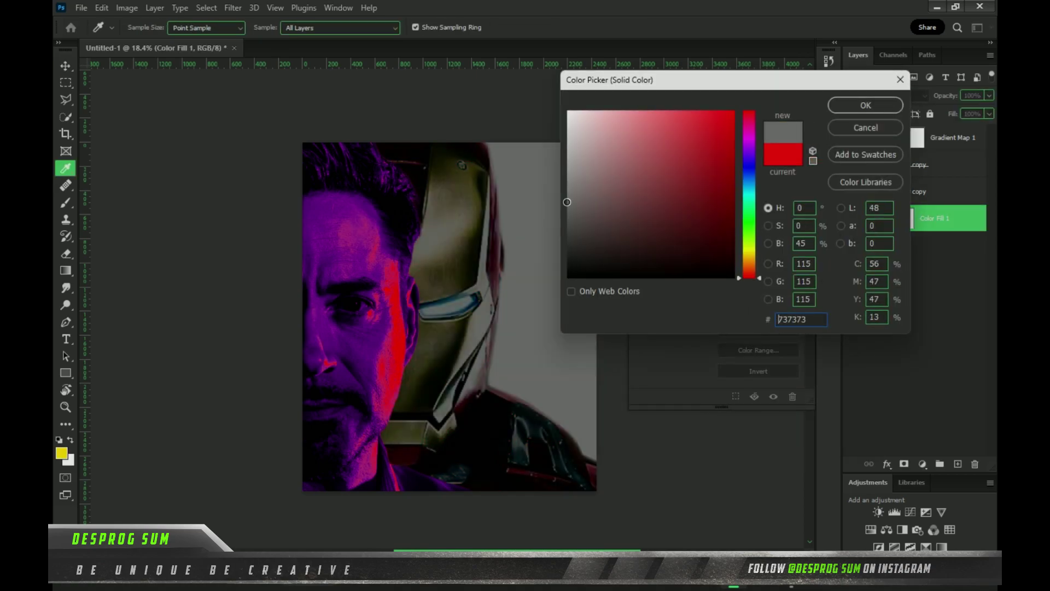
pyautogui.moveTo(567, 202)
pyautogui.mouseDown()
pyautogui.moveTo(558, 206)
pyautogui.moveTo(605, 192)
pyautogui.moveTo(719, 197)
pyautogui.mouseUp()
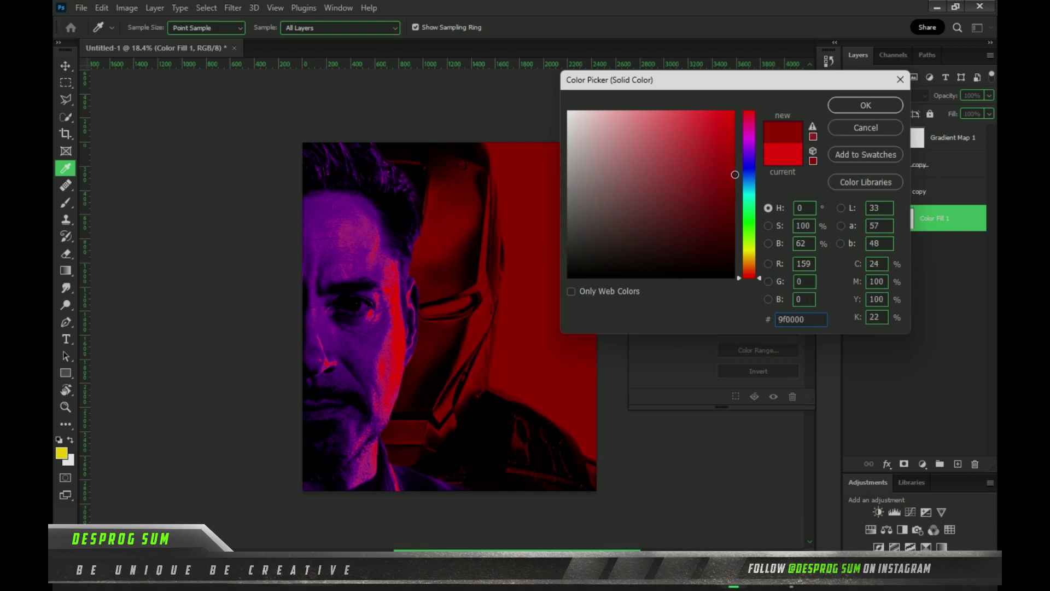
pyautogui.click(748, 143)
pyautogui.moveTo(749, 153); pyautogui.dragTo(749, 154)
pyautogui.moveTo(722, 201); pyautogui.dragTo(727, 211)
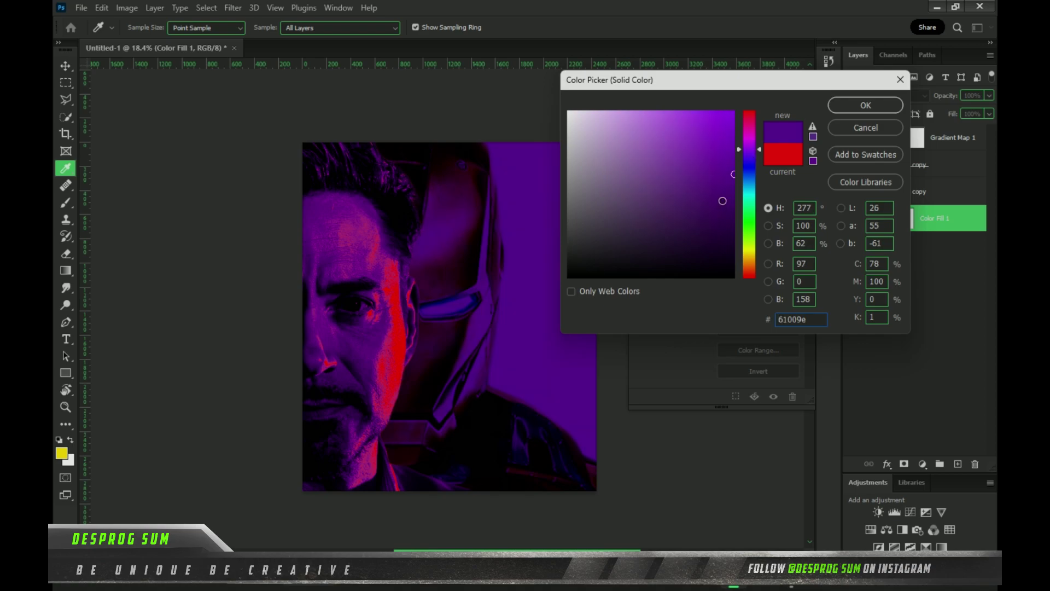
pyautogui.click(881, 107)
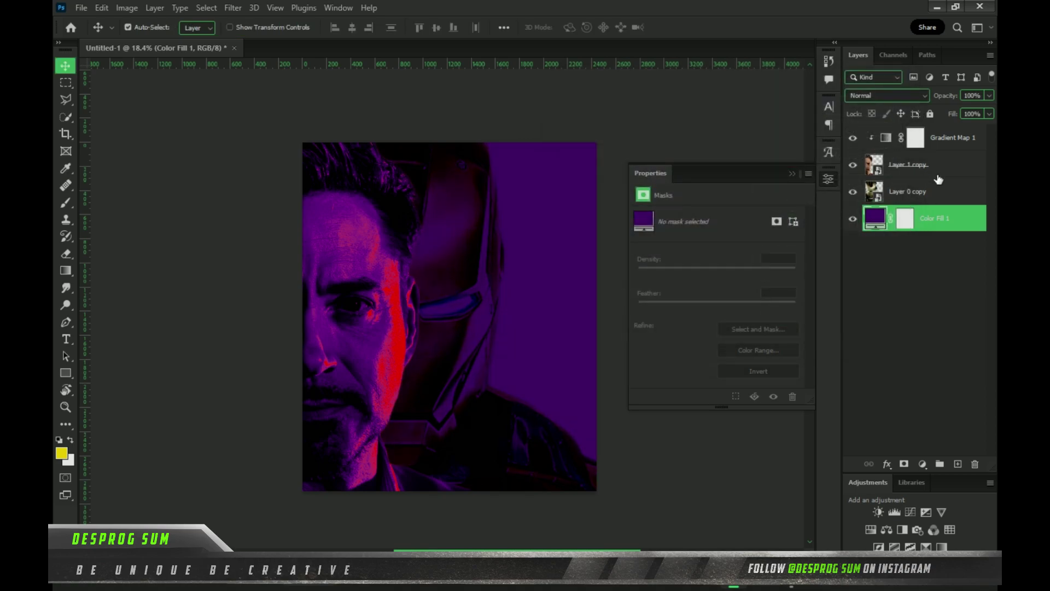
pyautogui.click(919, 191)
pyautogui.click(792, 173)
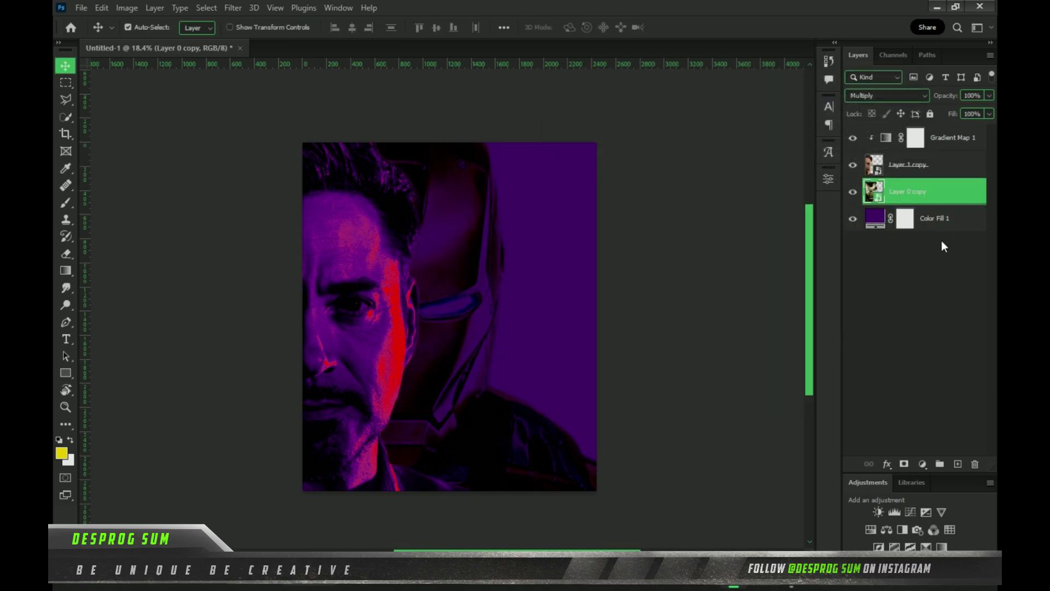
# Trace the helmet's eye slit with a closed pen path and turn it into a selection
pyautogui.press('p')
pyautogui.hotkey('ctrl', 'shift', 'alt', 'n')
pyautogui.scroll(5, 448, 360)
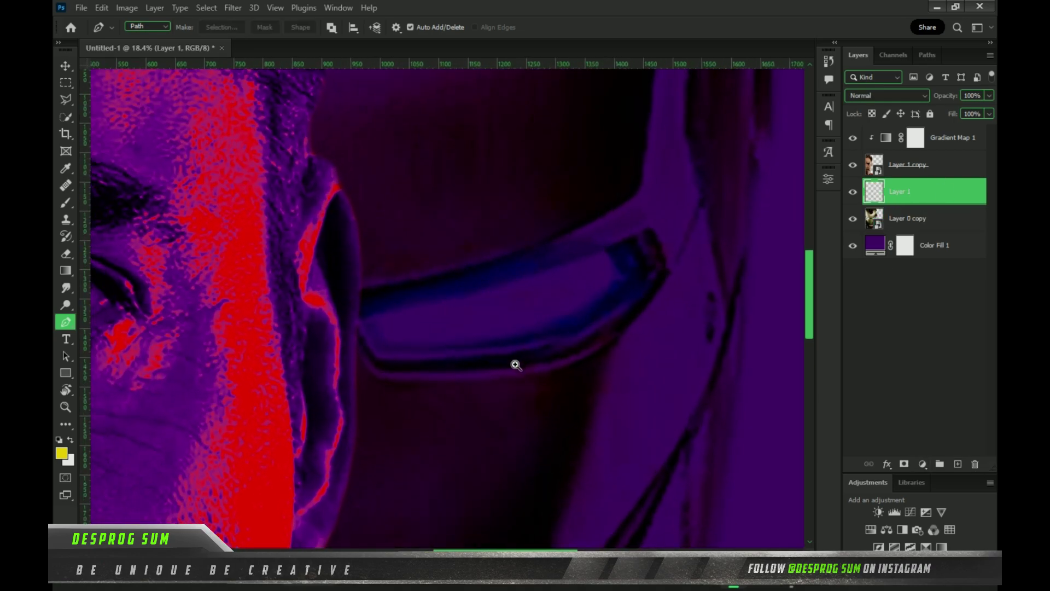
pyautogui.click(344, 329)
pyautogui.moveTo(368, 363); pyautogui.dragTo(372, 366)
pyautogui.moveTo(509, 362); pyautogui.dragTo(527, 356)
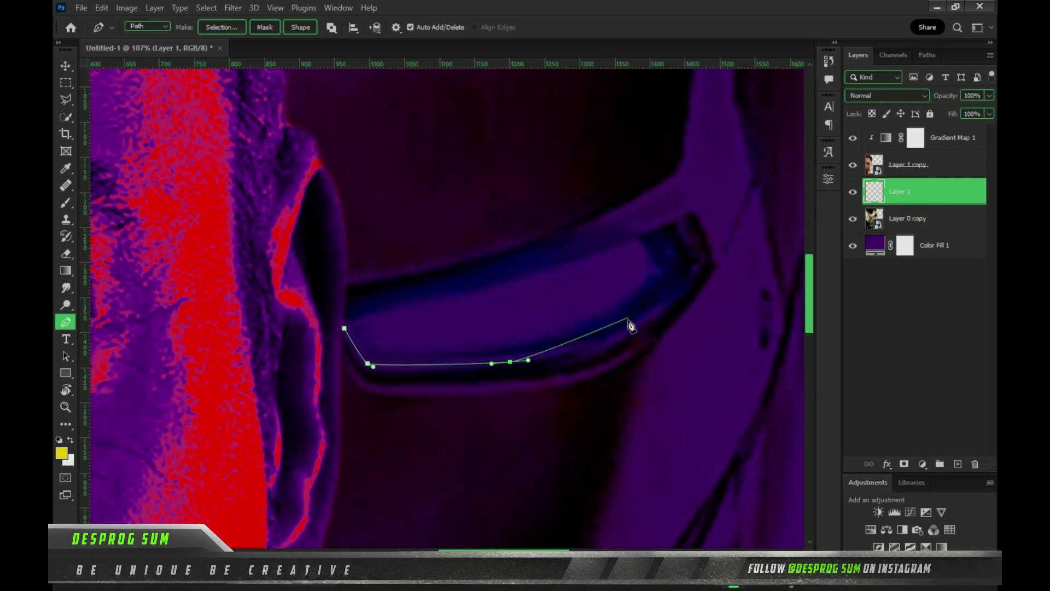
pyautogui.moveTo(639, 318); pyautogui.dragTo(659, 304)
pyautogui.click(699, 269)
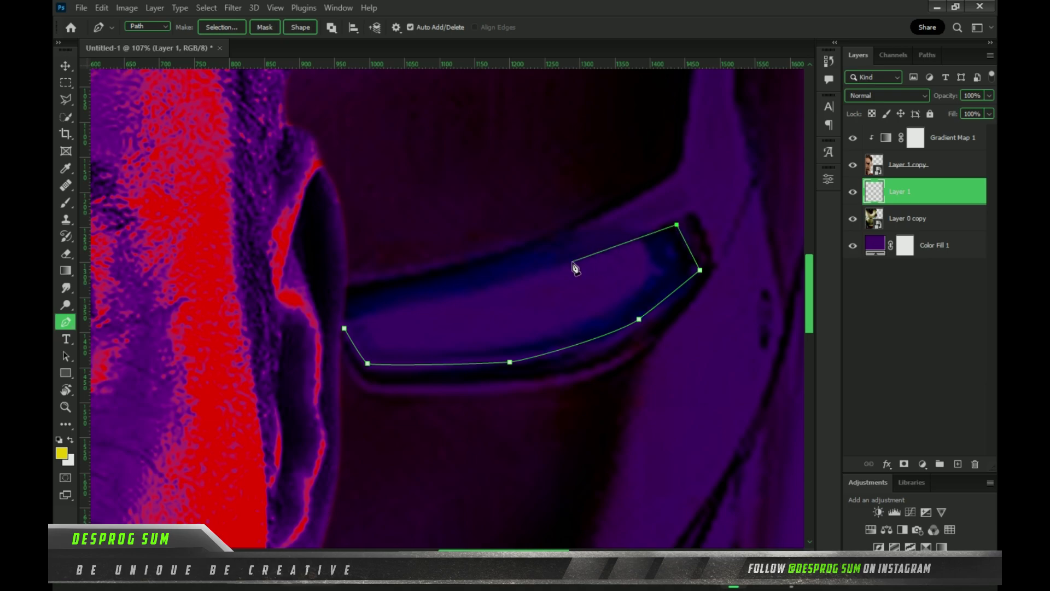
pyautogui.click(573, 266)
pyautogui.click(403, 310)
pyautogui.click(344, 328)
pyautogui.hotkey('ctrl', 'Return')
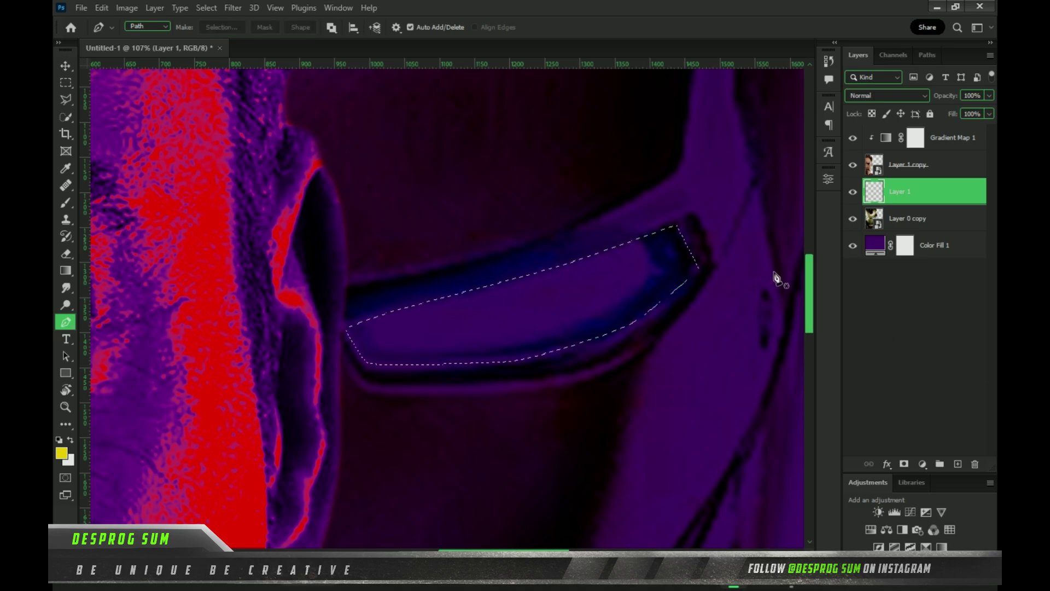
# Paint the eye slit solid yellow and scale it down slightly, keeping Normal blend mode
pyautogui.press('b')
pyautogui.moveTo(656, 285)
pyautogui.mouseDown()
pyautogui.moveTo(697, 253)
pyautogui.moveTo(731, 317)
pyautogui.moveTo(480, 358)
pyautogui.mouseUp()
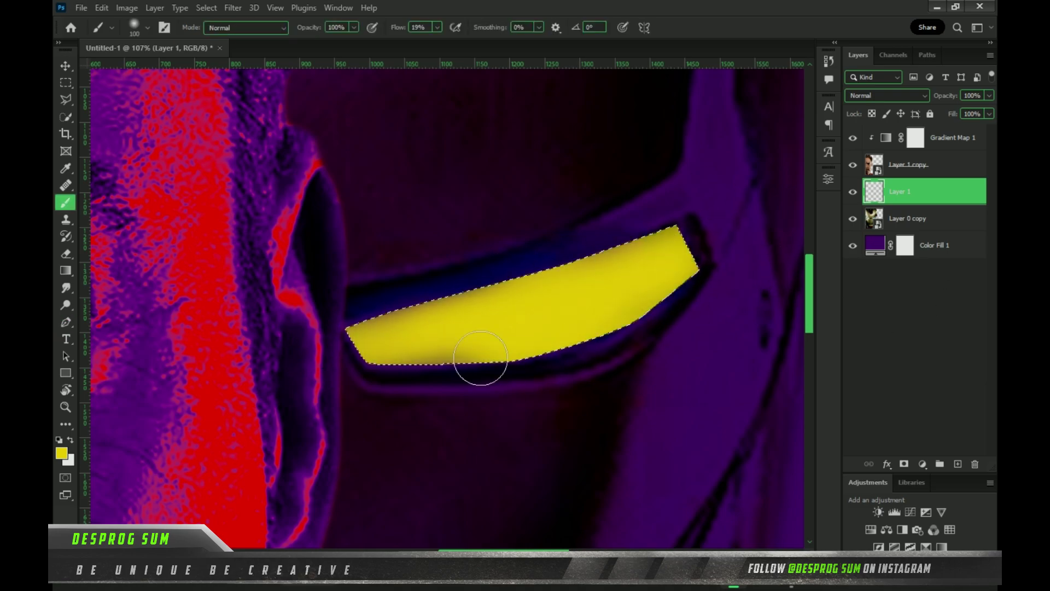
pyautogui.scroll(-5, 511, 321)
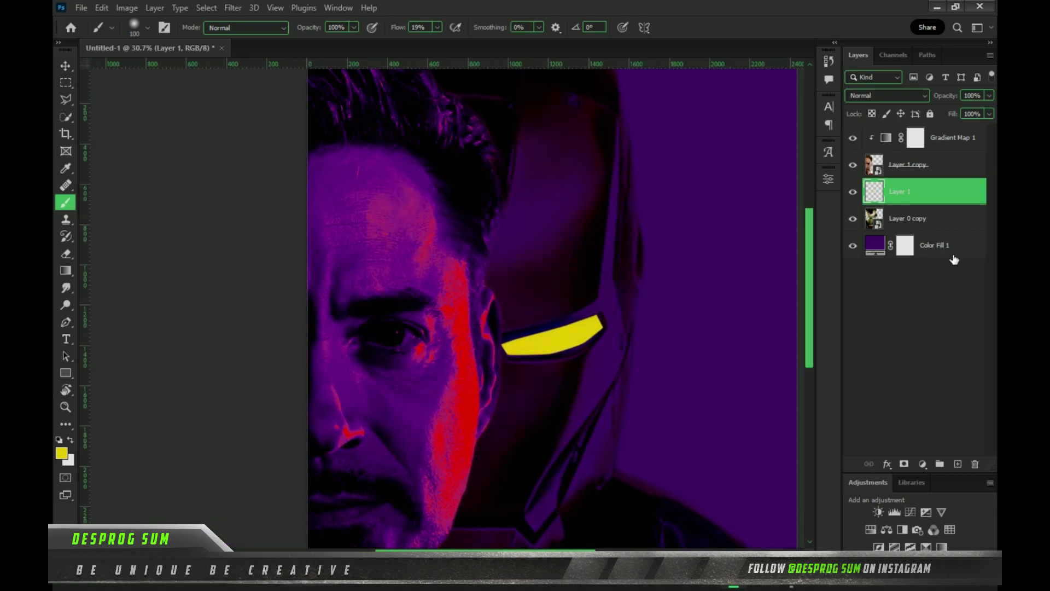
pyautogui.hotkey('ctrl', 't')
pyautogui.moveTo(605, 314); pyautogui.dragTo(586, 320)
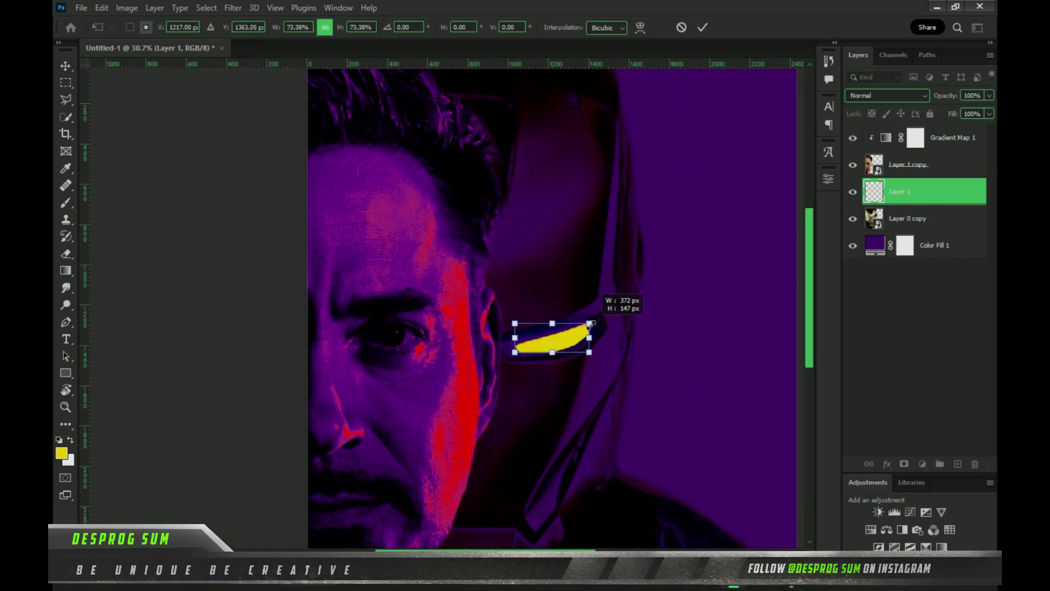
pyautogui.click(702, 27)
pyautogui.click(886, 95)
pyautogui.press('Escape')
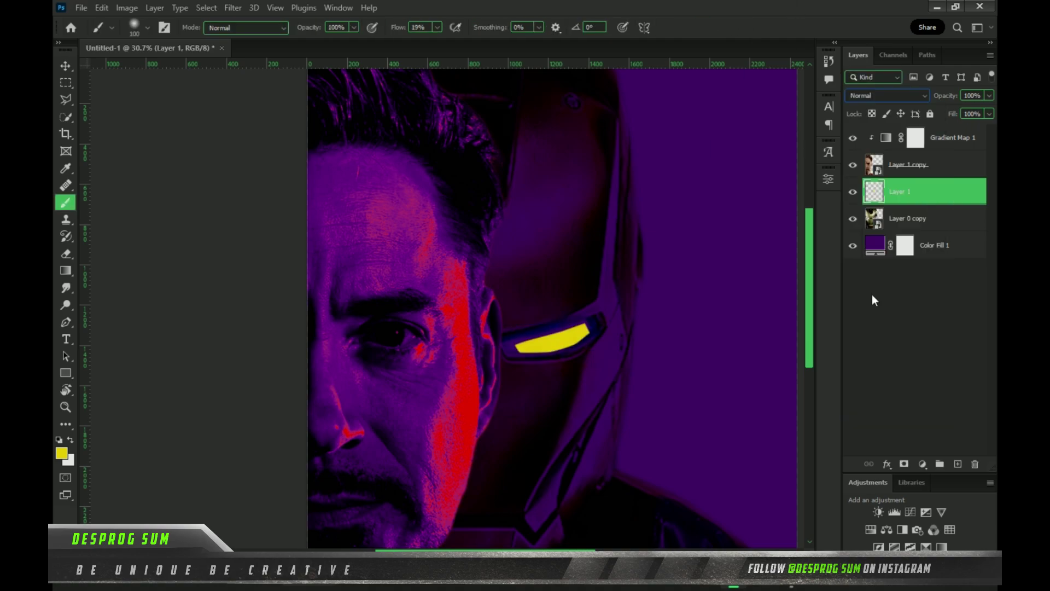
# Add a new layer clipped to the eye slit and paint darker shading along its lower edge
pyautogui.click(958, 464)
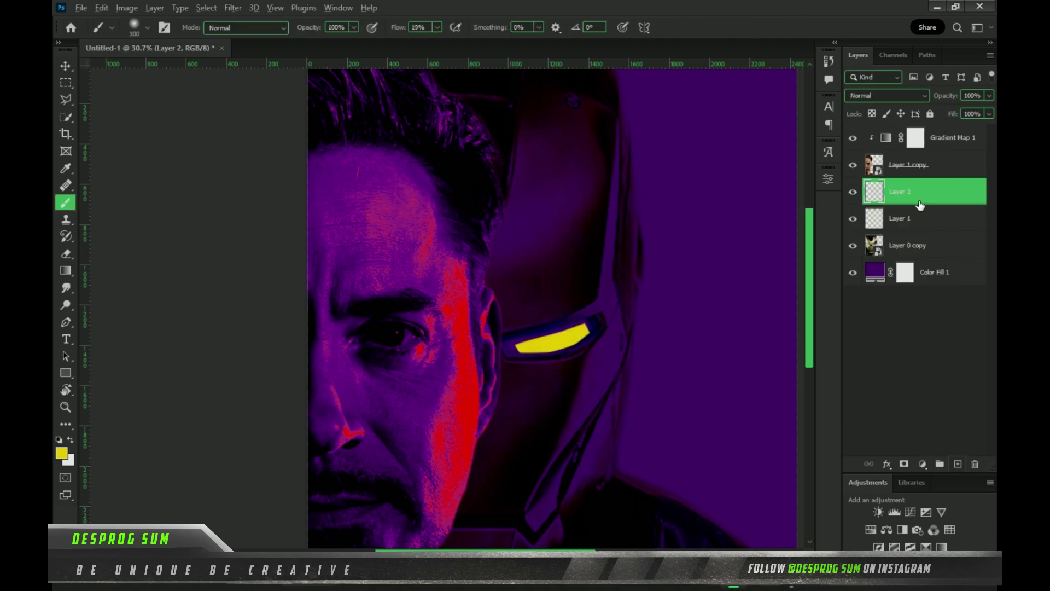
pyautogui.keyDown('alt'); pyautogui.click(924, 205); pyautogui.keyUp('alt')
pyautogui.scroll(2, 615, 396)
pyautogui.scroll(3, 625, 408)
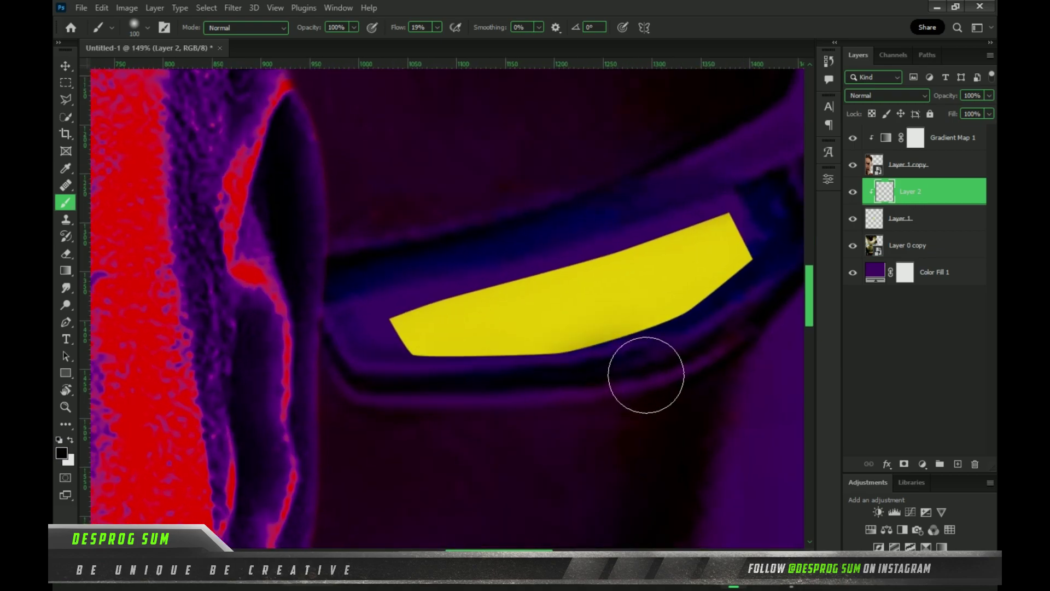
pyautogui.moveTo(519, 409)
pyautogui.mouseDown()
pyautogui.moveTo(415, 269)
pyautogui.moveTo(727, 175)
pyautogui.moveTo(787, 263)
pyautogui.moveTo(683, 354)
pyautogui.moveTo(580, 328)
pyautogui.mouseUp()
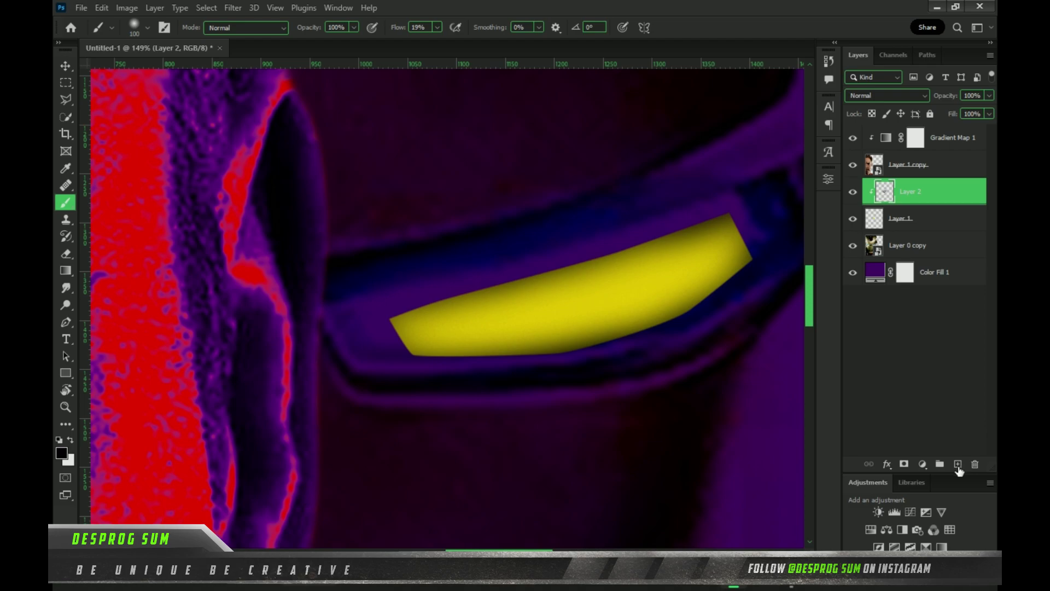
# Add an orange Solid Color fill layer in Linear Dodge (Add) blend mode
pyautogui.click(922, 464)
pyautogui.click(925, 231)
pyautogui.click(748, 256)
pyautogui.moveTo(748, 256); pyautogui.dragTo(751, 261)
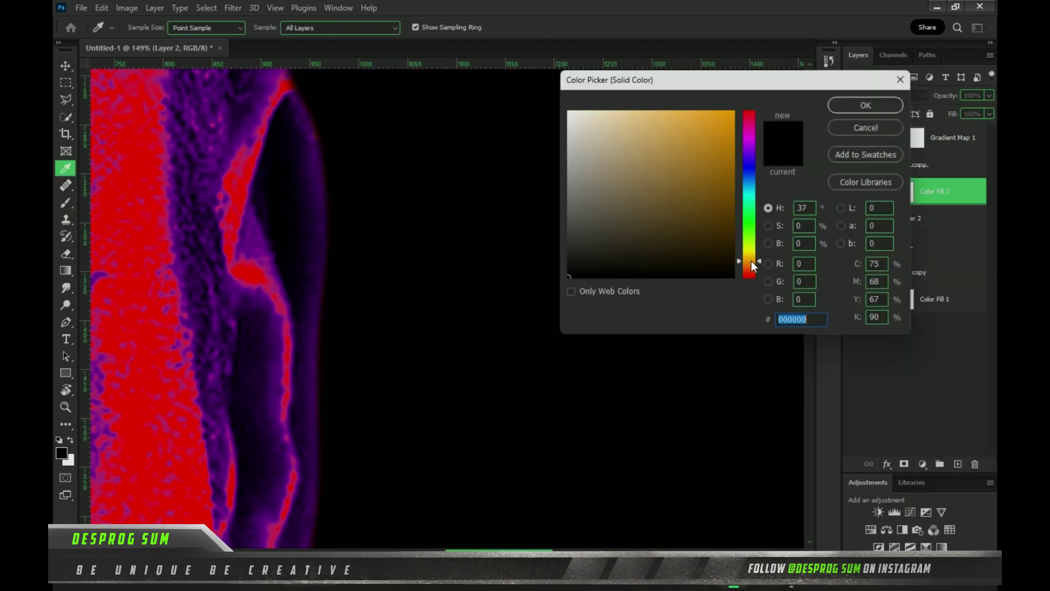
pyautogui.click(732, 114)
pyautogui.click(865, 105)
pyautogui.click(886, 95)
# Invert the orange fill's mask and brush the orange back over the yellow slit
pyautogui.click(875, 167)
pyautogui.press('b')
pyautogui.press('x')
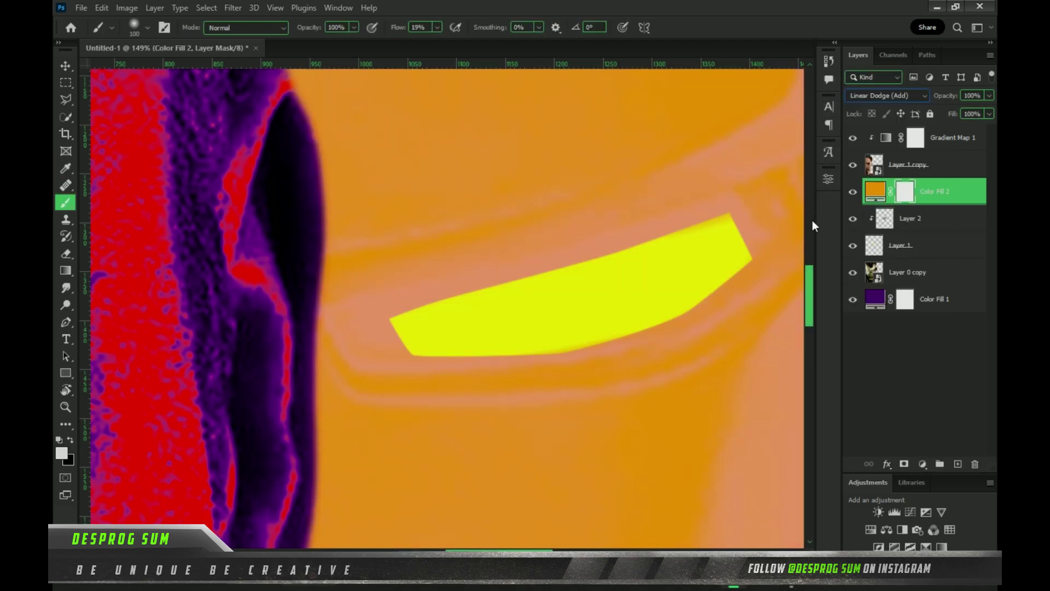
pyautogui.hotkey('ctrl', 'o')
pyautogui.press('Escape')
pyautogui.hotkey('ctrl', 'i')
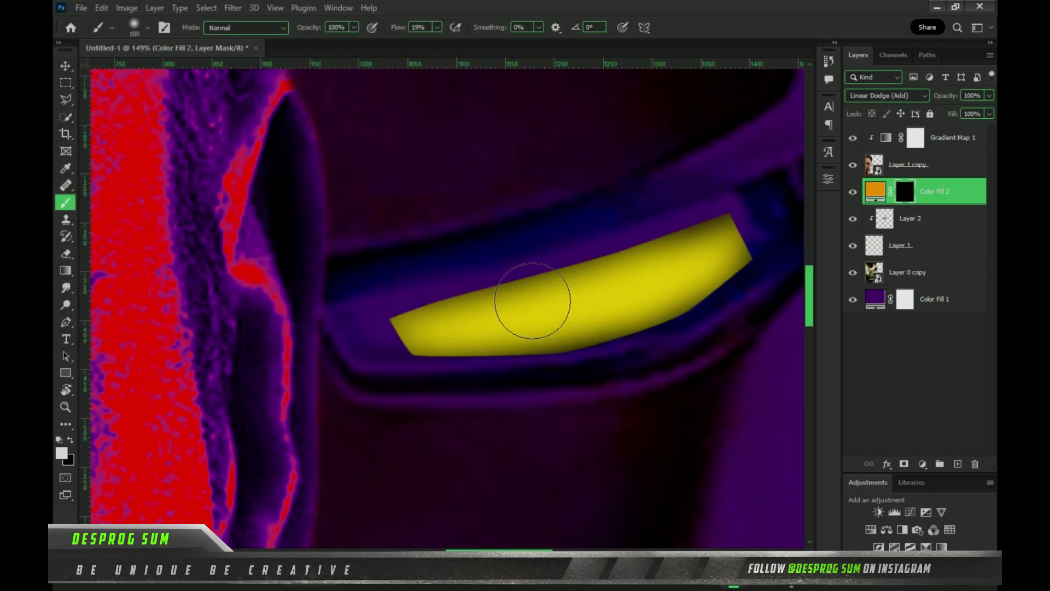
pyautogui.moveTo(618, 291); pyautogui.dragTo(465, 326)
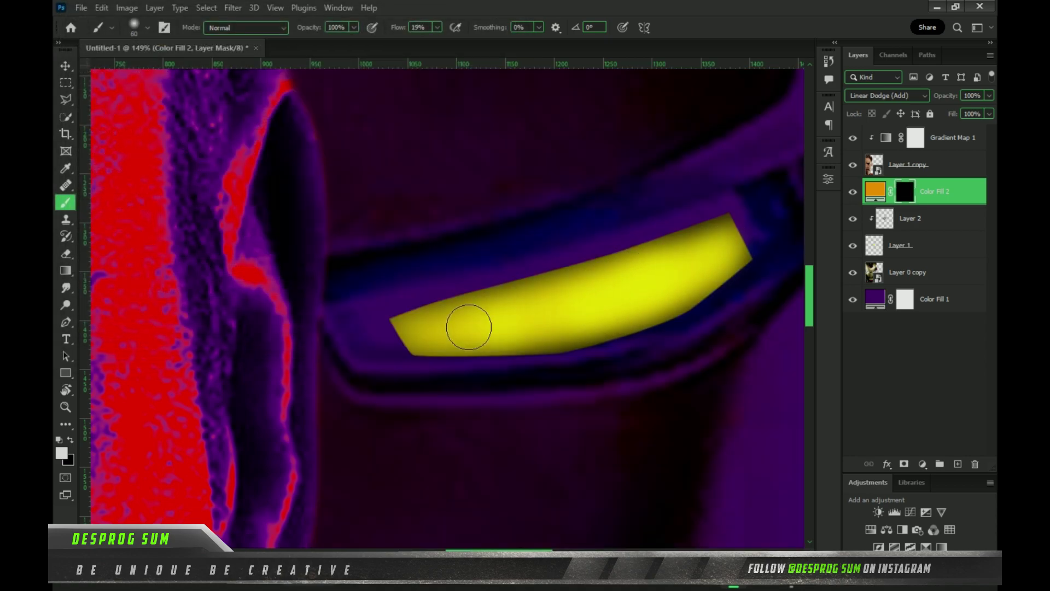
# Deepen the fill to a darker orange and paint a soft glow around the slit at 400 px
pyautogui.doubleClick(875, 190)
pyautogui.moveTo(762, 272); pyautogui.dragTo(762, 275)
pyautogui.press('Return')
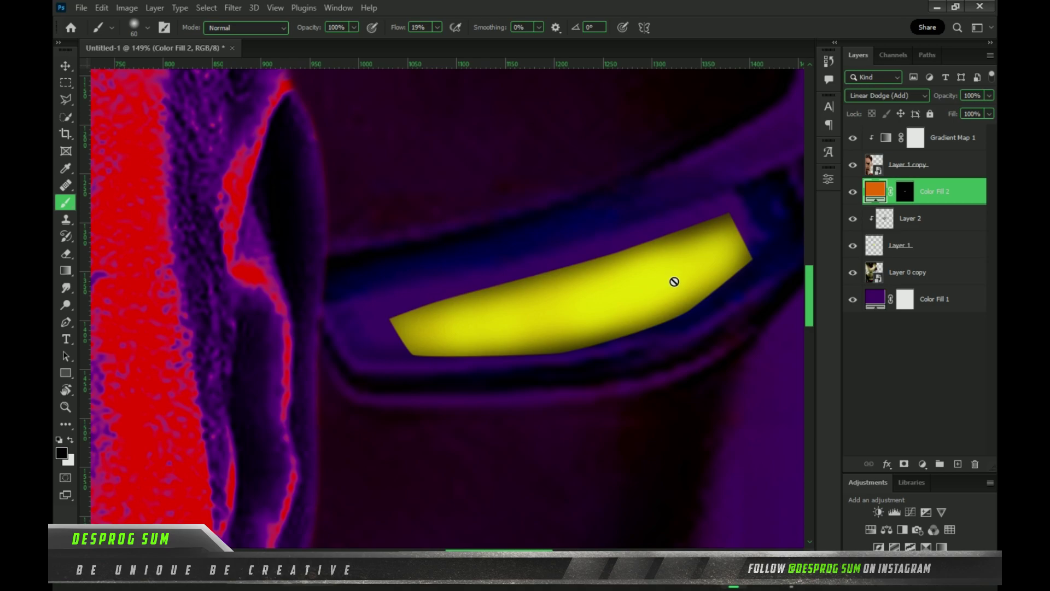
pyautogui.press('x')
pyautogui.press(']')
pyautogui.press(']')
pyautogui.press(']')
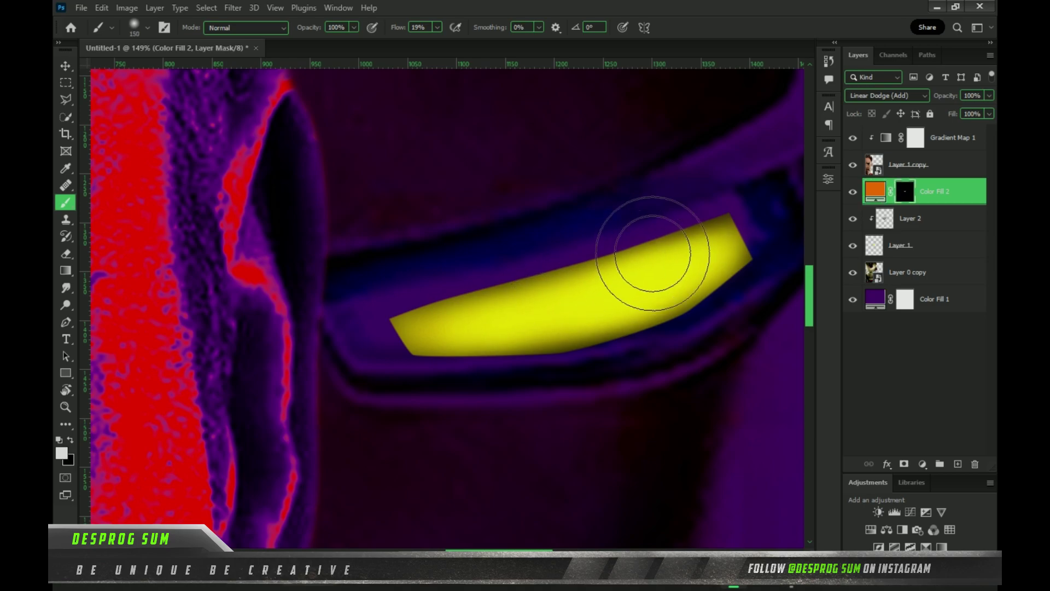
pyautogui.moveTo(680, 234)
pyautogui.mouseDown()
pyautogui.moveTo(594, 293)
pyautogui.moveTo(434, 305)
pyautogui.moveTo(614, 277)
pyautogui.moveTo(725, 236)
pyautogui.moveTo(469, 305)
pyautogui.moveTo(574, 257)
pyautogui.moveTo(445, 304)
pyautogui.mouseUp()
pyautogui.hotkey('ctrl', '0')
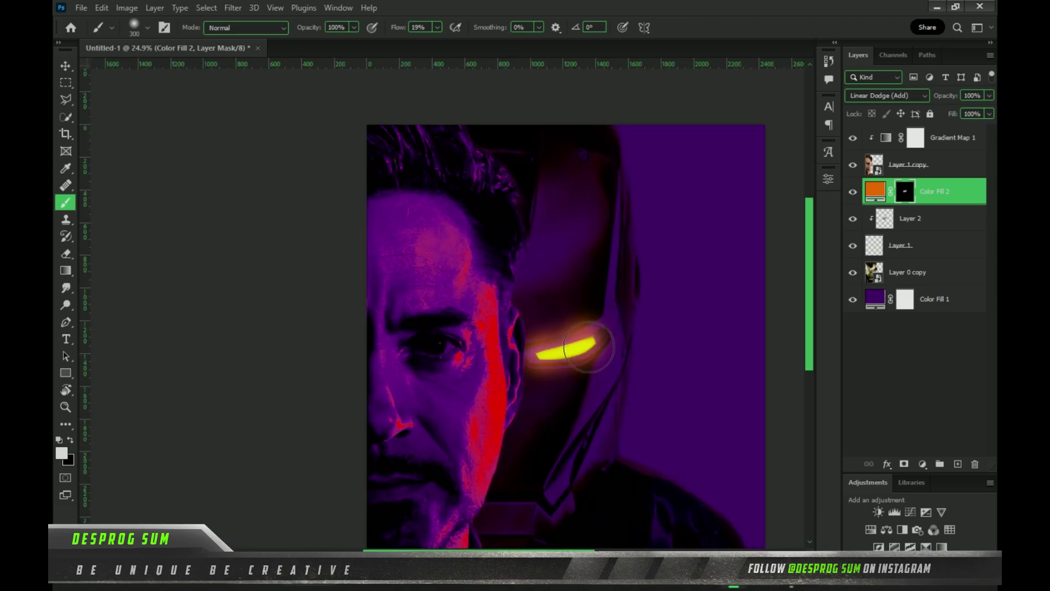
pyautogui.press(']')
pyautogui.press(']')
pyautogui.press(']')
pyautogui.press('[')
pyautogui.press('[')
pyautogui.press('[')
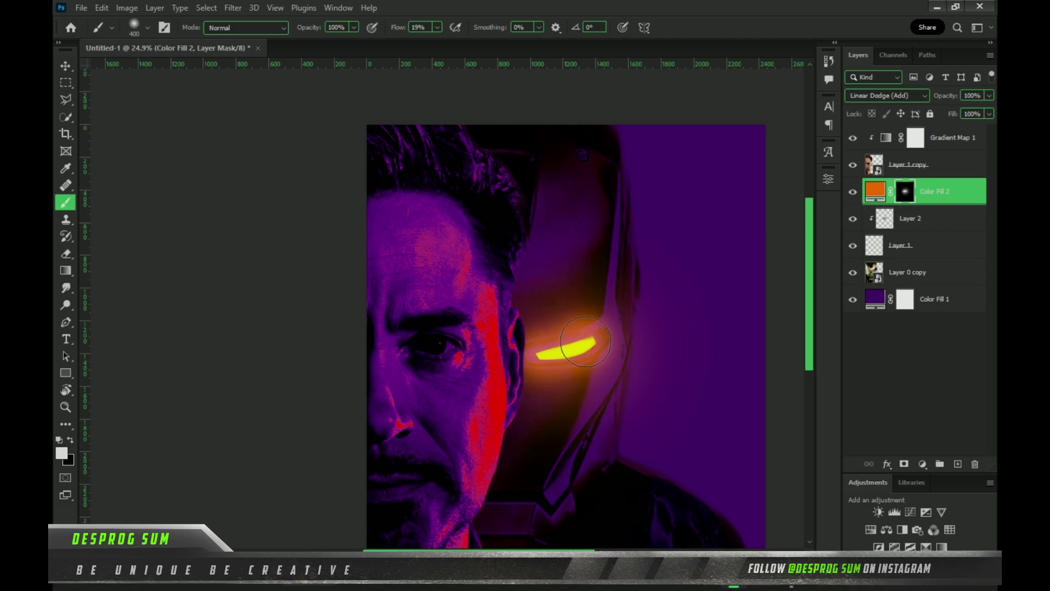
pyautogui.moveTo(543, 483); pyautogui.dragTo(580, 361)
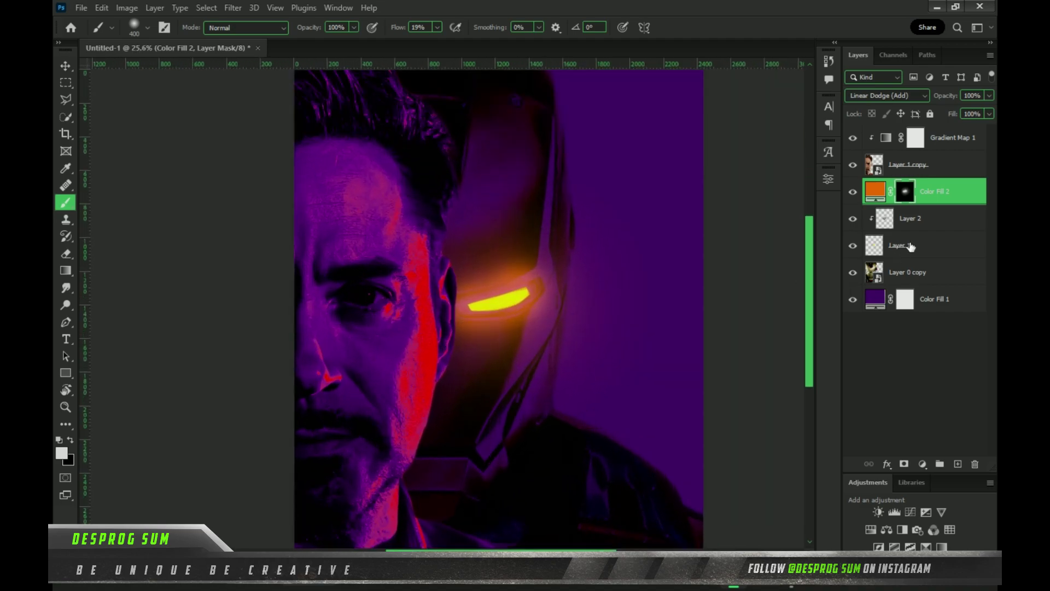
# Duplicate the Layer 1 copy face and apply Glowing Edges with a thin edge width
pyautogui.click(915, 167)
pyautogui.hotkey('ctrl', 'j')
pyautogui.click(232, 8)
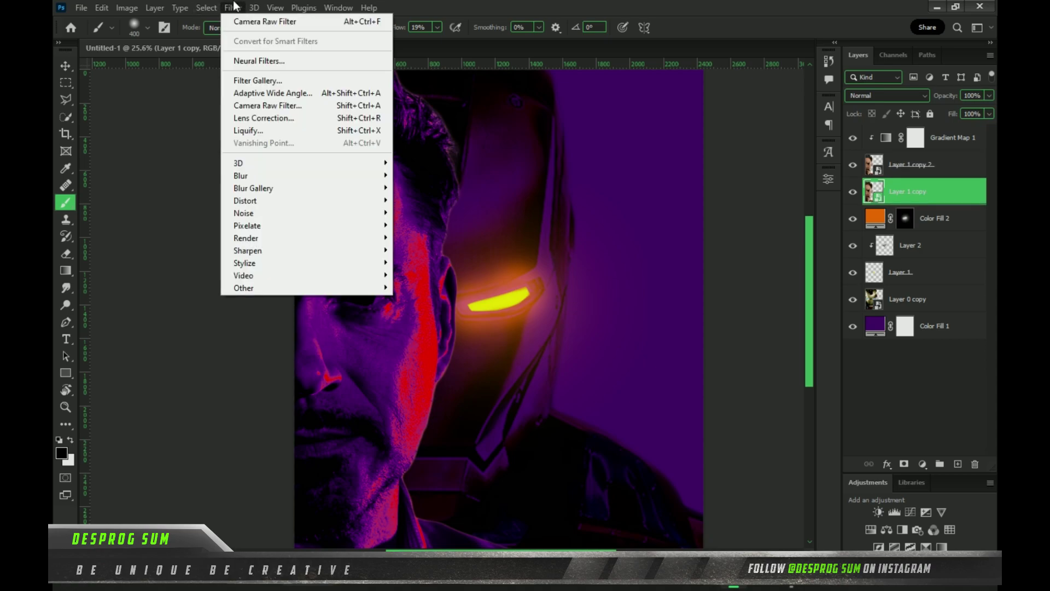
pyautogui.click(246, 86)
pyautogui.moveTo(865, 118); pyautogui.dragTo(908, 117)
pyautogui.moveTo(844, 117); pyautogui.dragTo(849, 120)
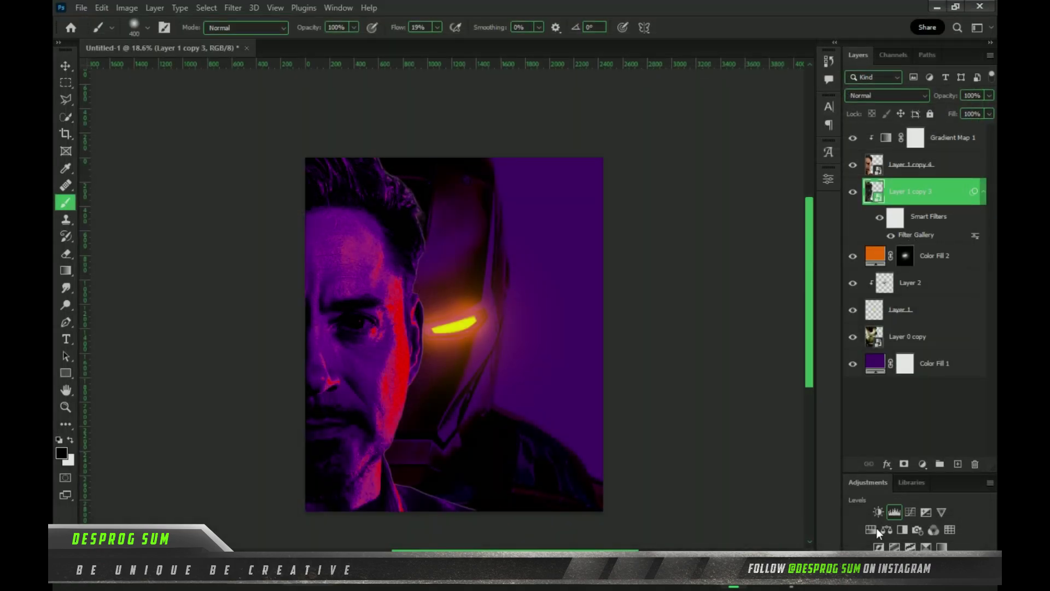
# Add Hue/Saturation and Curves, merge them with the edges copy, and set it on top in Screen
pyautogui.click(875, 528)
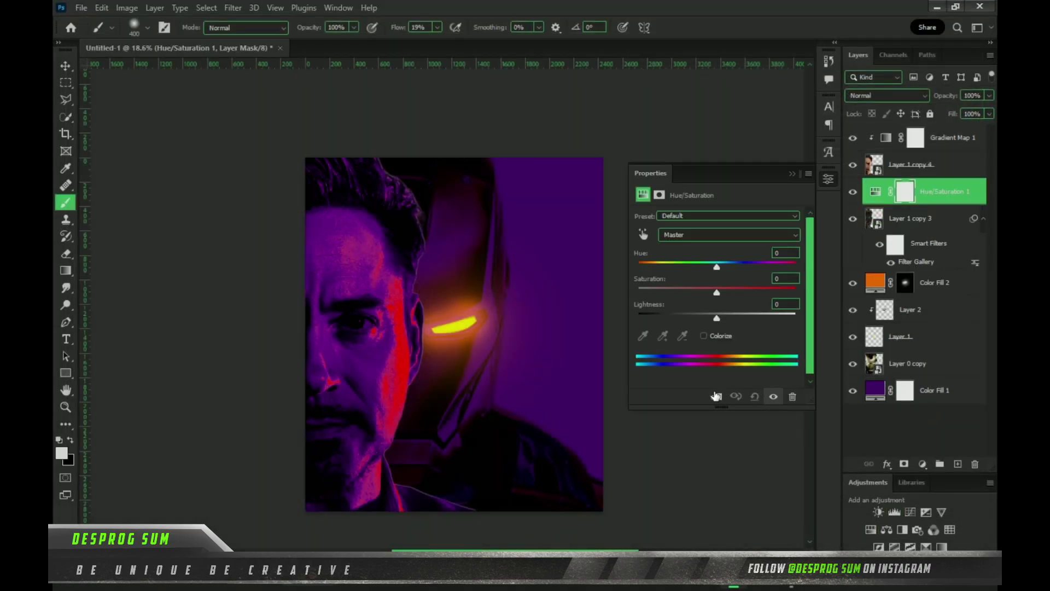
pyautogui.click(910, 512)
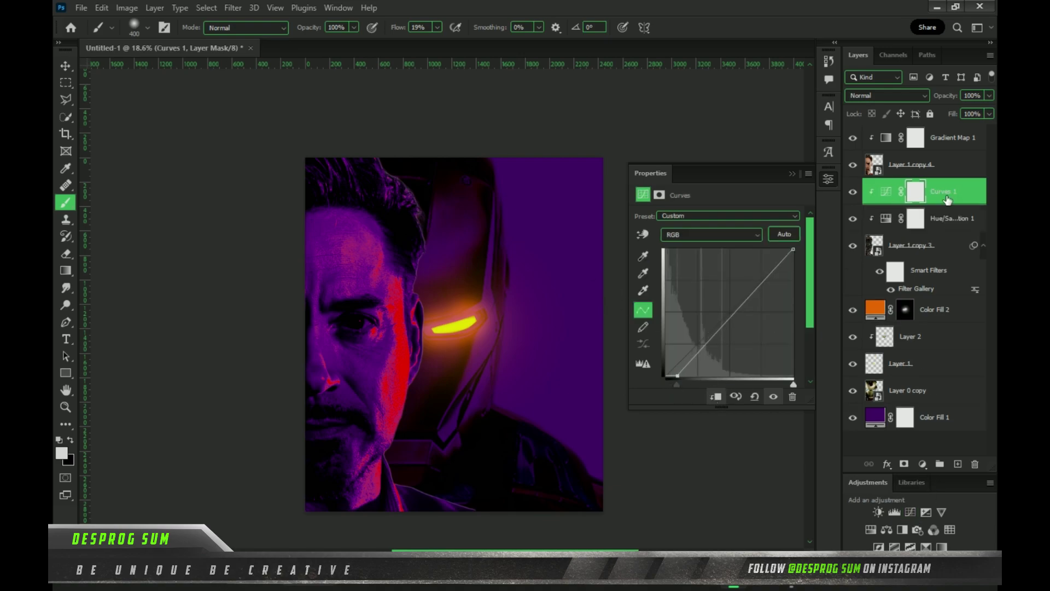
pyautogui.keyDown('shift'); pyautogui.click(947, 245); pyautogui.keyUp('shift')
pyautogui.rightClick(947, 245)
pyautogui.click(853, 377)
pyautogui.moveTo(925, 192); pyautogui.dragTo(916, 126)
pyautogui.click(886, 95)
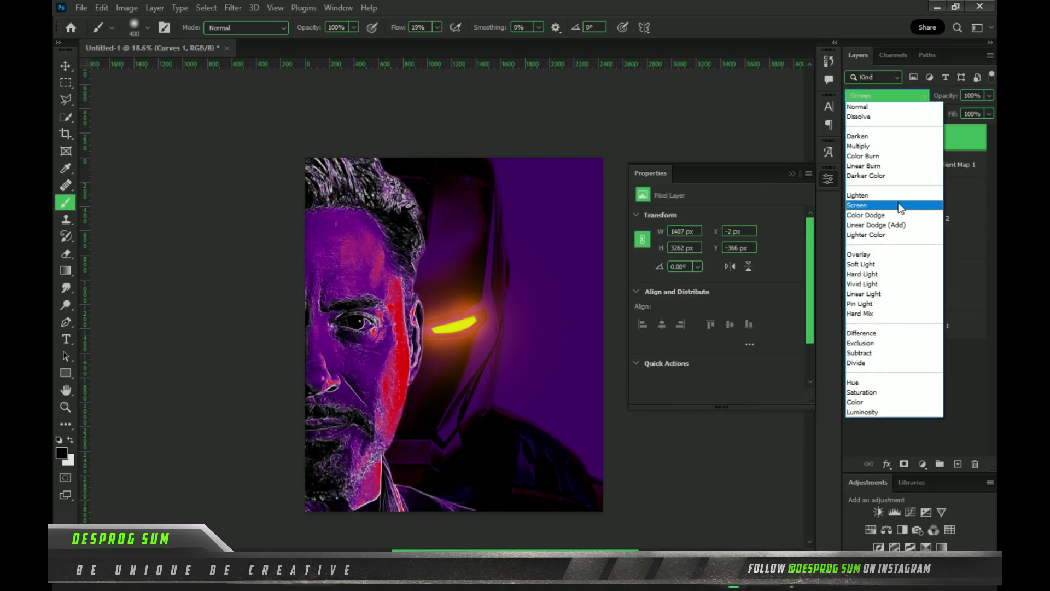
pyautogui.click(901, 206)
# Scale the merged edges layer up to about 130% and position it over the face
pyautogui.hotkey('ctrl', 't')
pyautogui.click(561, 155)
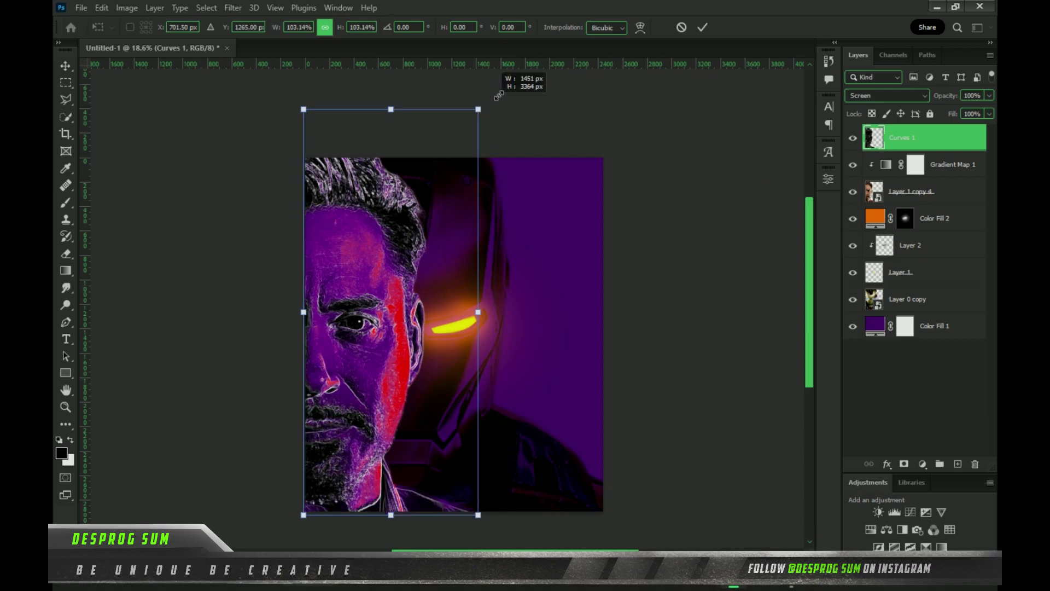
pyautogui.moveTo(477, 112); pyautogui.dragTo(492, 129)
pyautogui.moveTo(463, 241); pyautogui.dragTo(468, 236)
pyautogui.press('Return')
# Add an inverted mask to the edges layer and paint white to reveal outlines near hair and helmet
pyautogui.press('b')
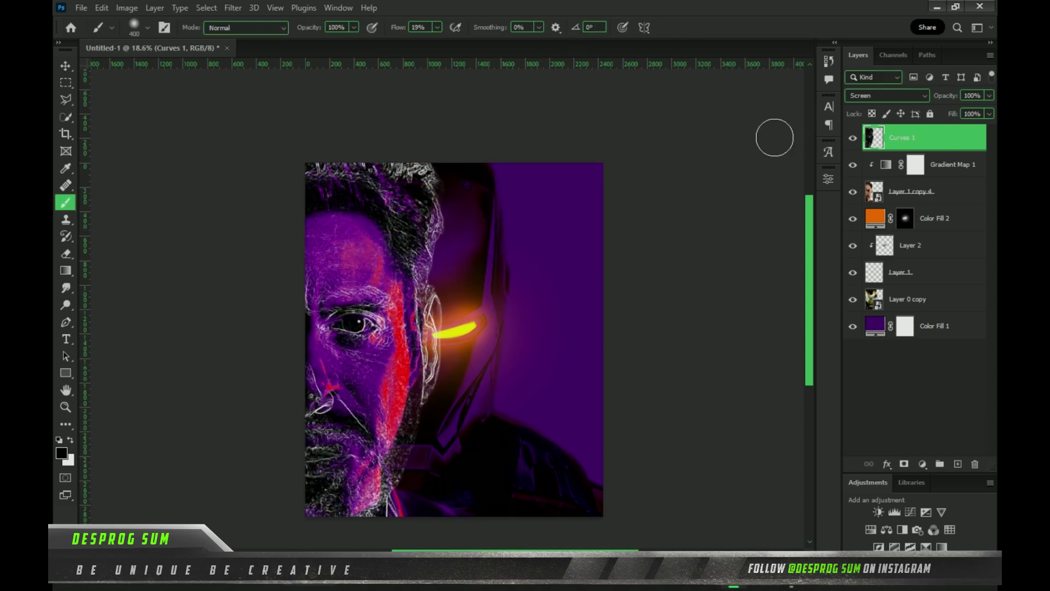
pyautogui.click(906, 465)
pyautogui.hotkey('ctrl', 'i')
pyautogui.press('x')
pyautogui.scroll(4, 368, 216)
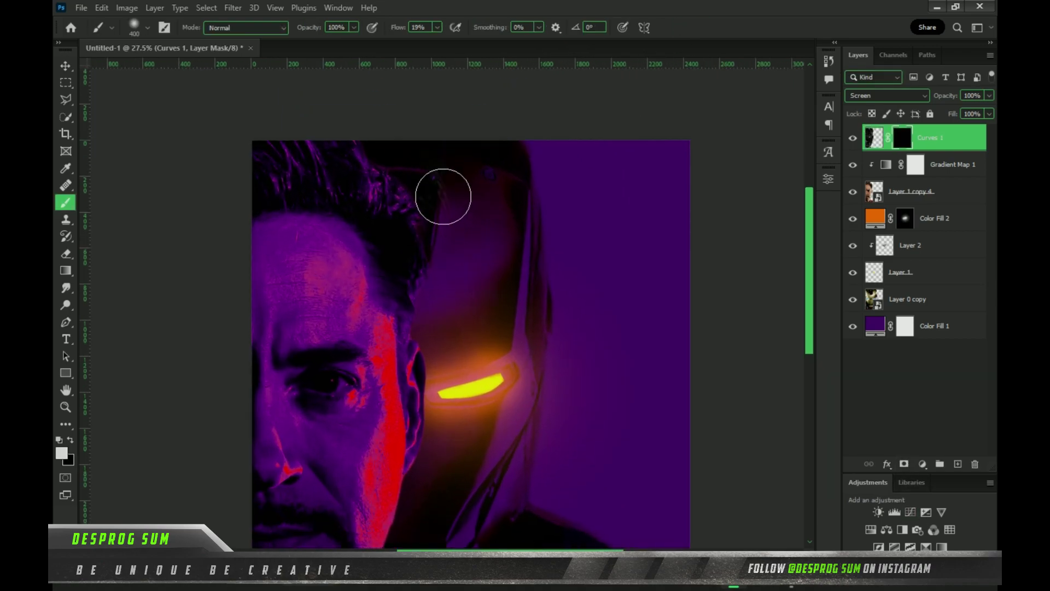
pyautogui.moveTo(476, 268)
pyautogui.mouseDown()
pyautogui.moveTo(459, 345)
pyautogui.moveTo(468, 427)
pyautogui.mouseUp()
pyautogui.scroll(-3, 465, 383)
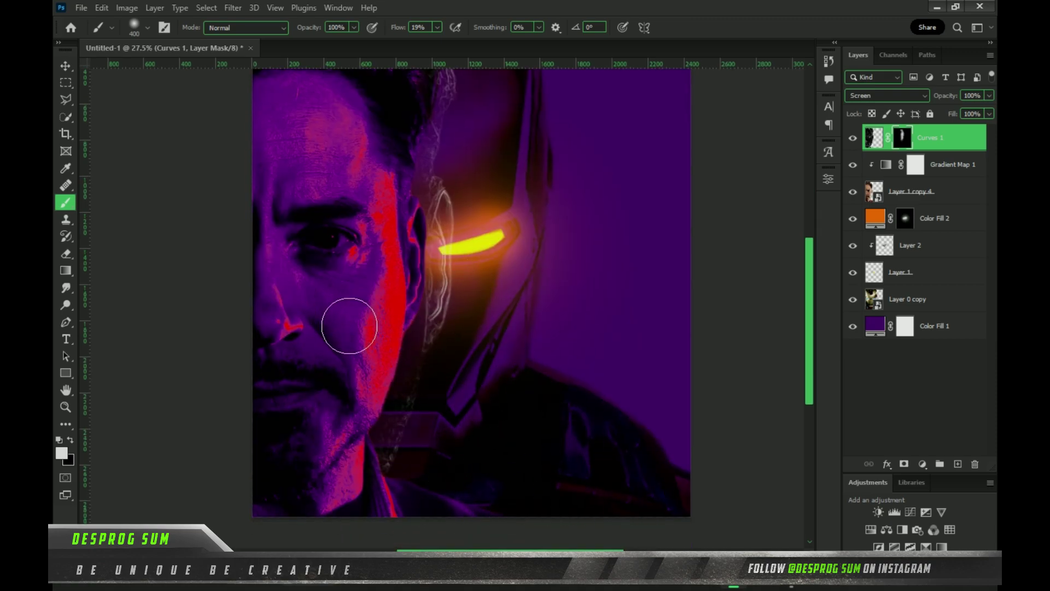
pyautogui.moveTo(255, 279); pyautogui.dragTo(268, 310)
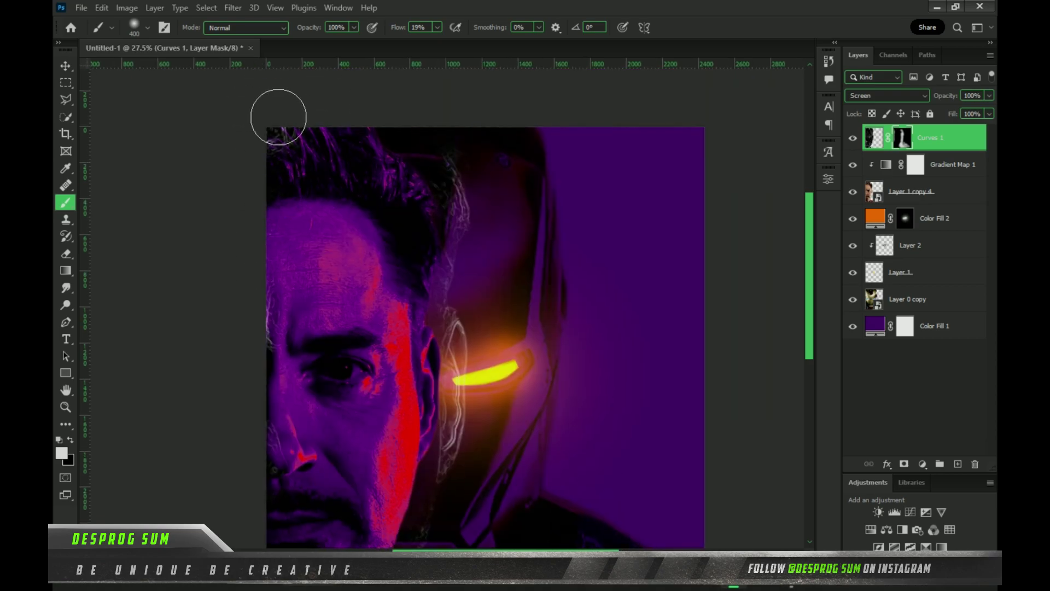
pyautogui.scroll(-3, 293, 499)
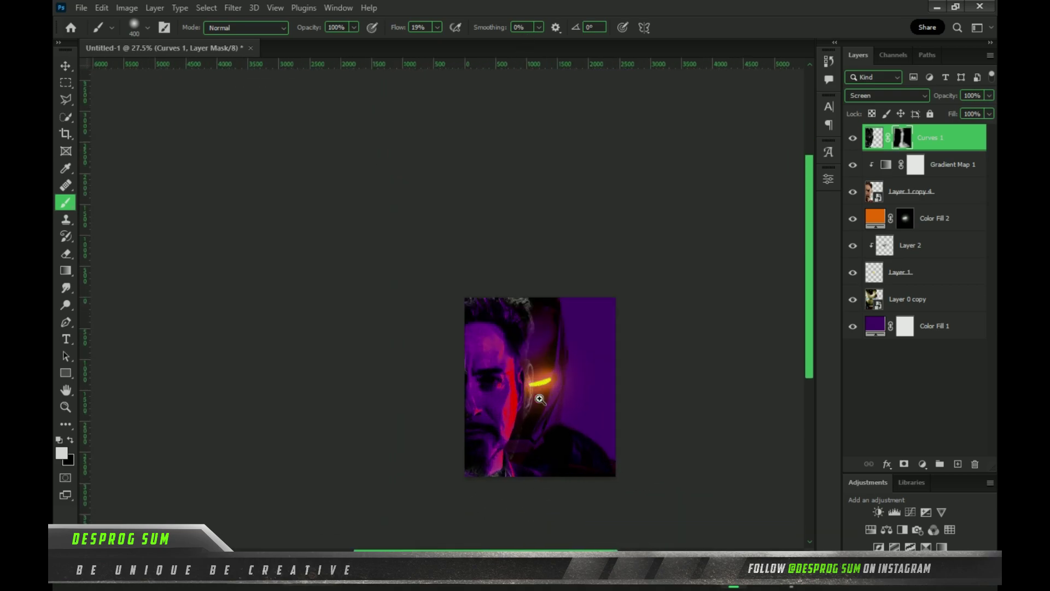
pyautogui.moveTo(534, 474)
pyautogui.mouseDown()
pyautogui.moveTo(515, 288)
pyautogui.moveTo(635, 316)
pyautogui.mouseUp()
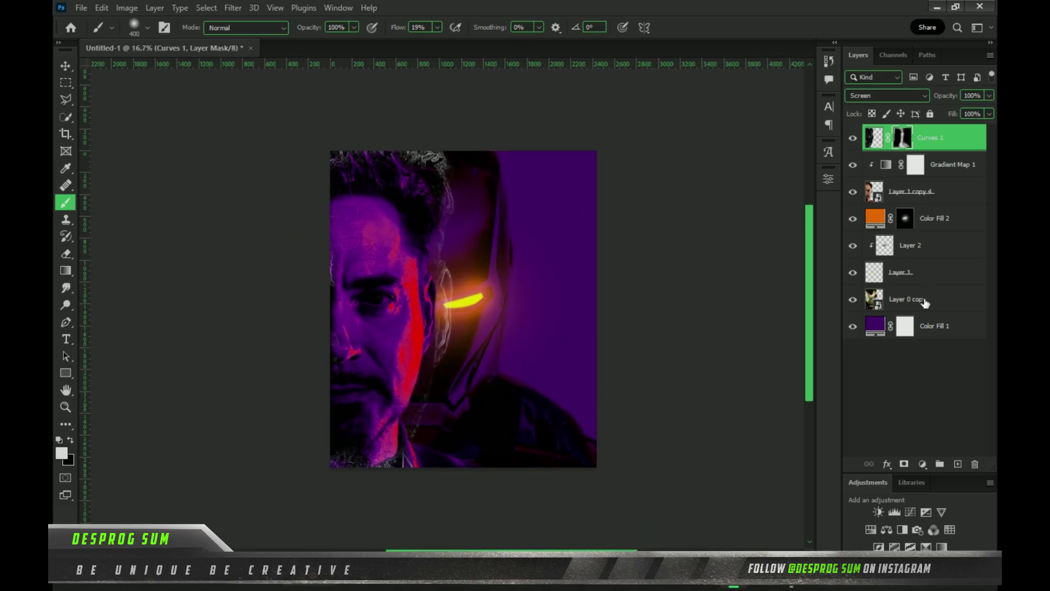
# Open the dark star-speckle texture from the Media Data texture folder and drag it into the poster
pyautogui.hotkey('ctrl', 'o')
pyautogui.click(202, 38)
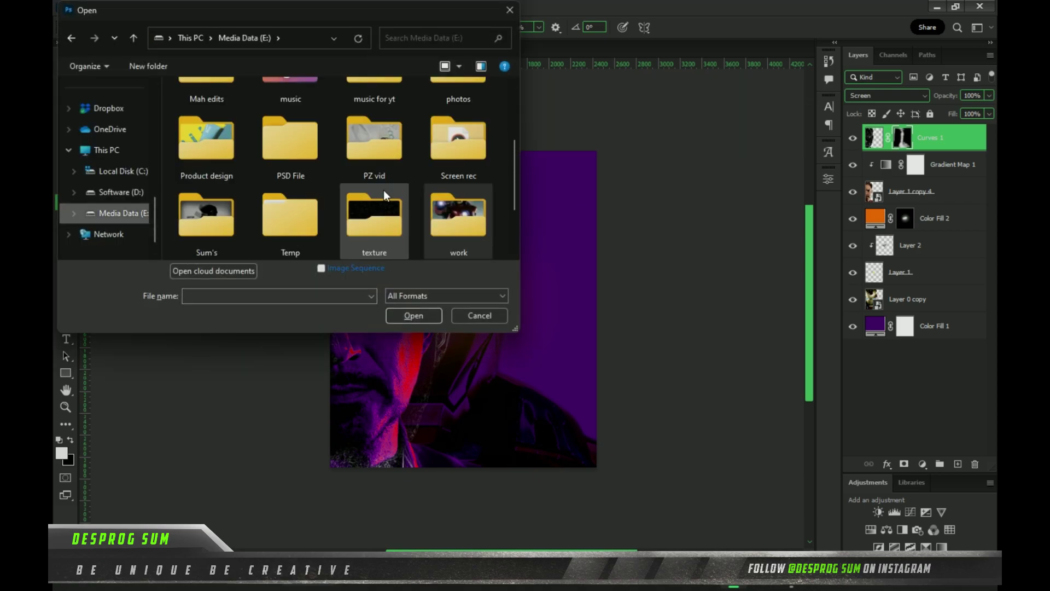
pyautogui.doubleClick(375, 213)
pyautogui.click(374, 123)
pyautogui.click(414, 315)
pyautogui.moveTo(419, 309); pyautogui.dragTo(415, 226)
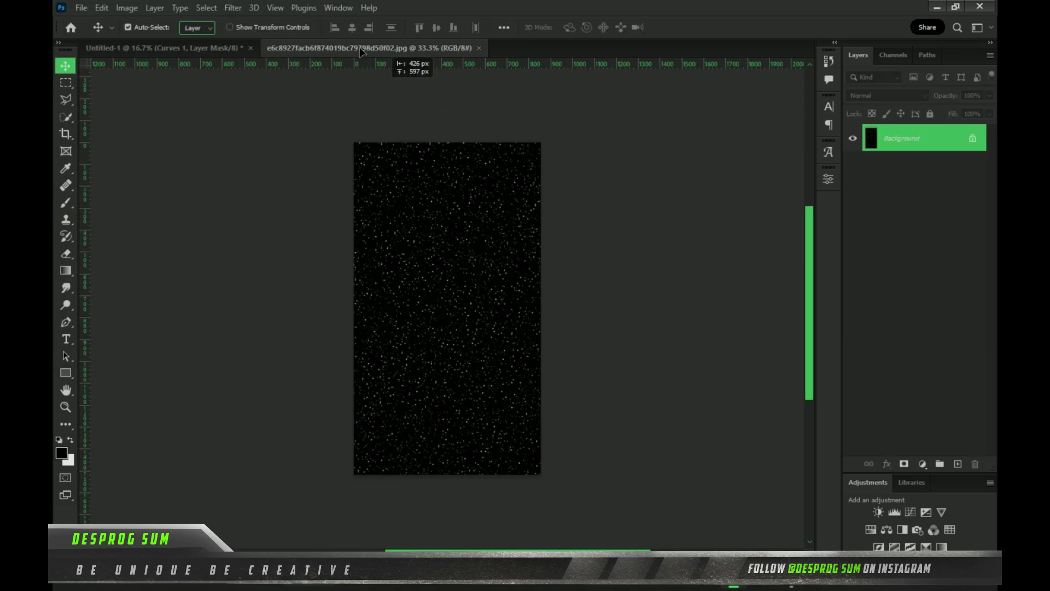
# Set the star layer to Screen, enlarge it over the canvas, then delete it
pyautogui.moveTo(919, 142); pyautogui.dragTo(924, 303)
pyautogui.click(886, 95)
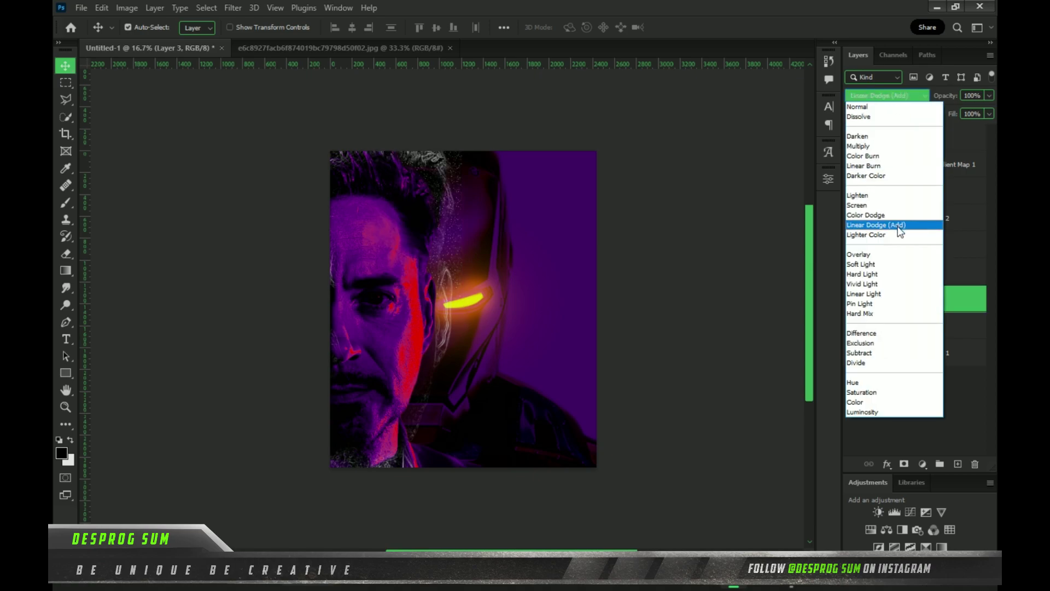
pyautogui.click(878, 207)
pyautogui.hotkey('ctrl', 't')
pyautogui.moveTo(461, 134); pyautogui.dragTo(628, 75)
pyautogui.moveTo(615, 277); pyautogui.dragTo(636, 312)
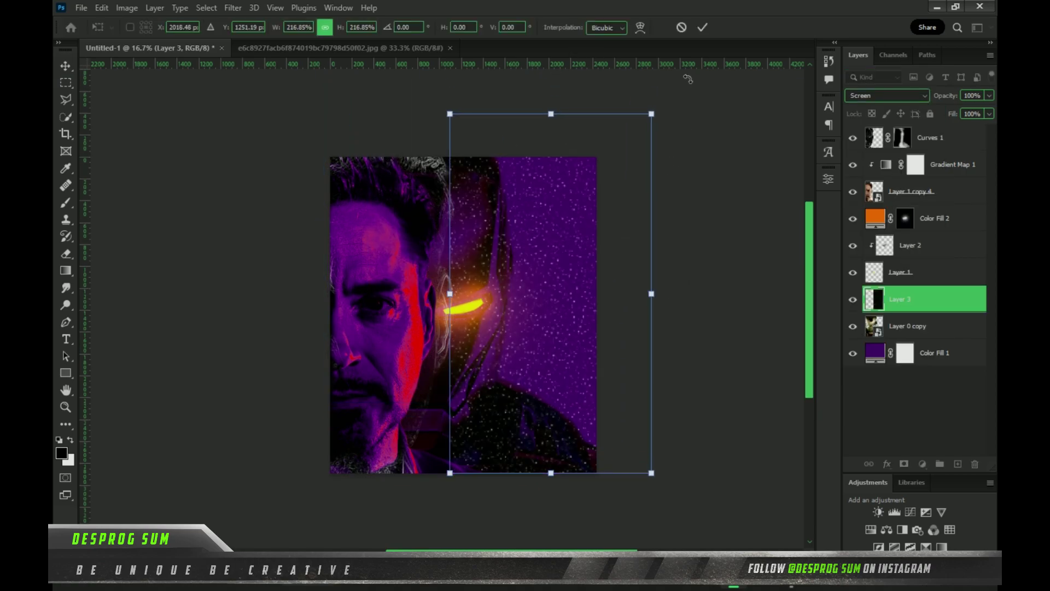
pyautogui.click(702, 26)
pyautogui.moveTo(925, 299); pyautogui.dragTo(943, 333)
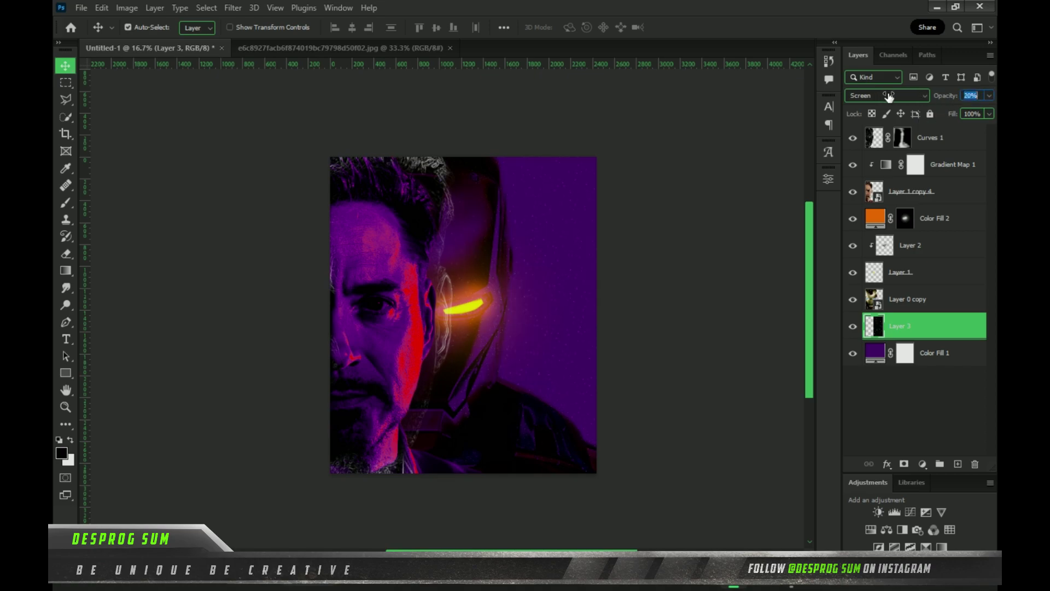
pyautogui.moveTo(924, 326); pyautogui.dragTo(975, 464)
# Open the Texturelabs_Details_176M grid texture, then close it without using it
pyautogui.hotkey('ctrl', 'o')
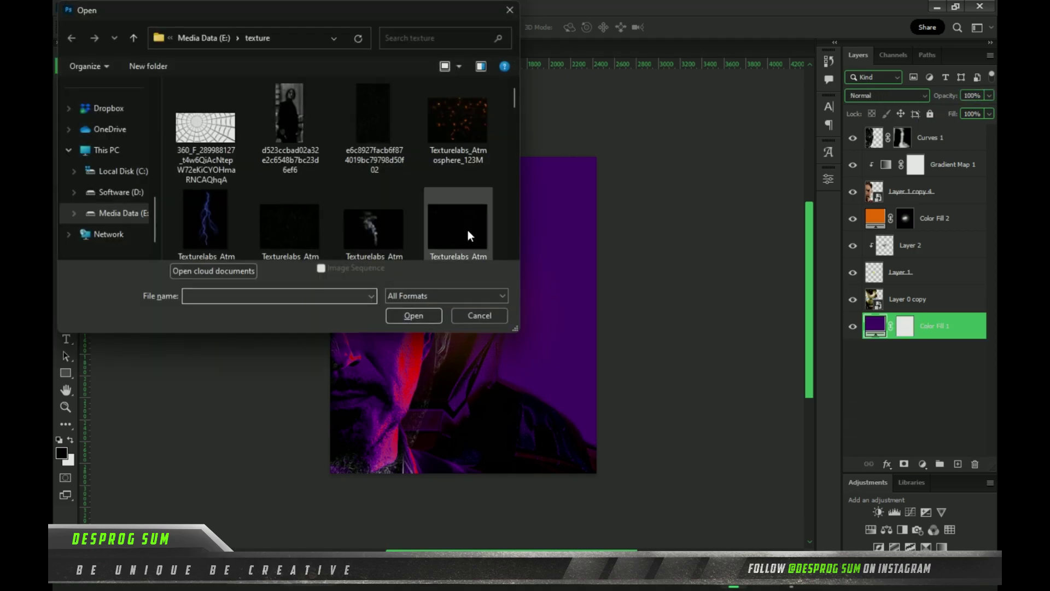
pyautogui.scroll(-5, 456, 219)
pyautogui.scroll(-3, 437, 214)
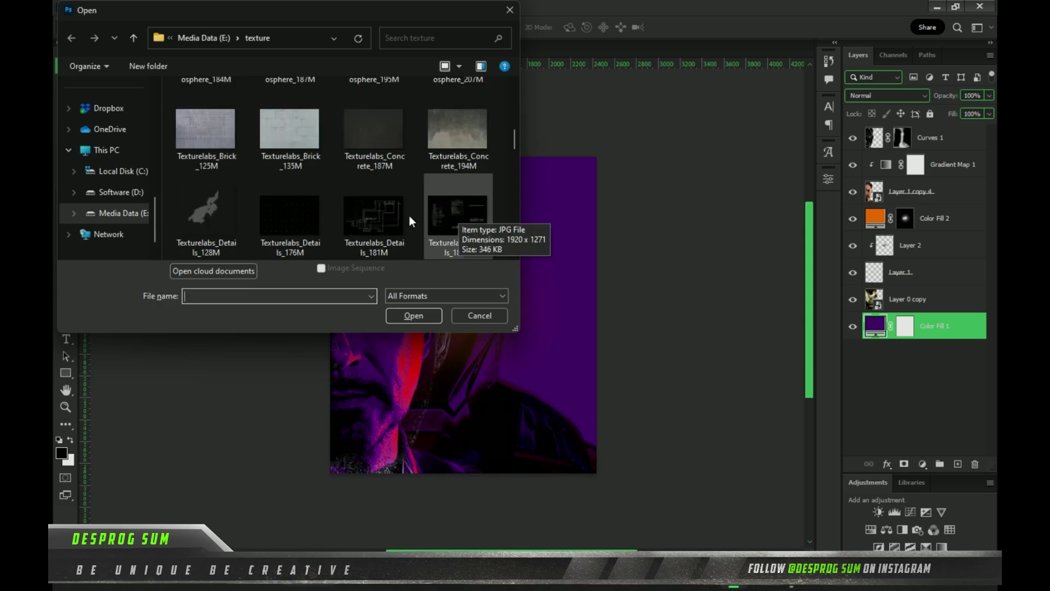
pyautogui.click(289, 210)
pyautogui.click(405, 312)
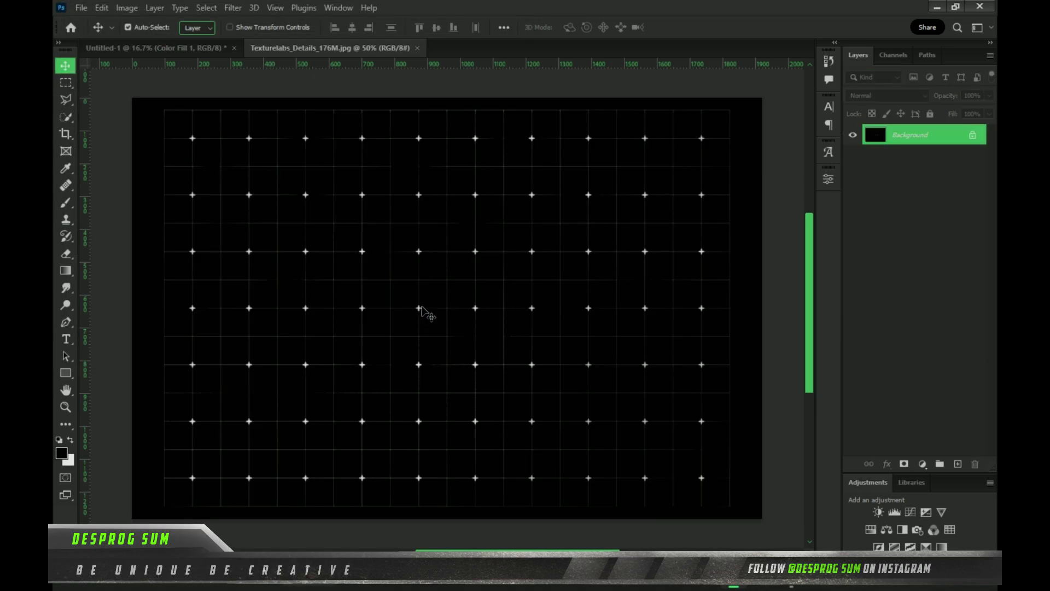
pyautogui.click(417, 49)
# Open Texturelabs_Grunge_300M and drag it into the poster as a new layer
pyautogui.hotkey('ctrl', 'o')
pyautogui.scroll(-2, 440, 120)
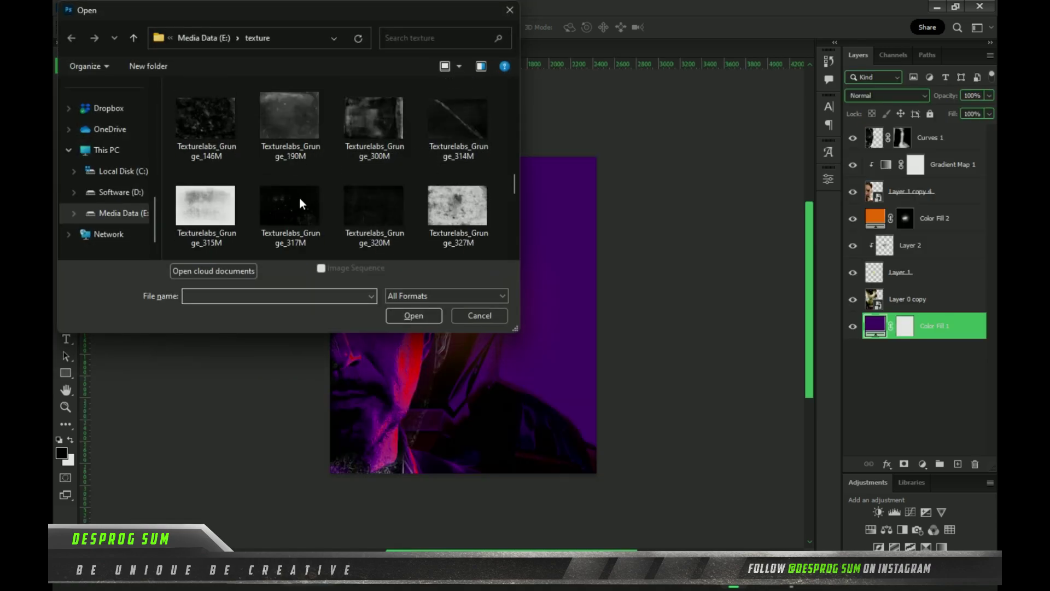
pyautogui.click(238, 129)
pyautogui.click(374, 117)
pyautogui.click(414, 316)
pyautogui.moveTo(434, 312); pyautogui.dragTo(674, 288)
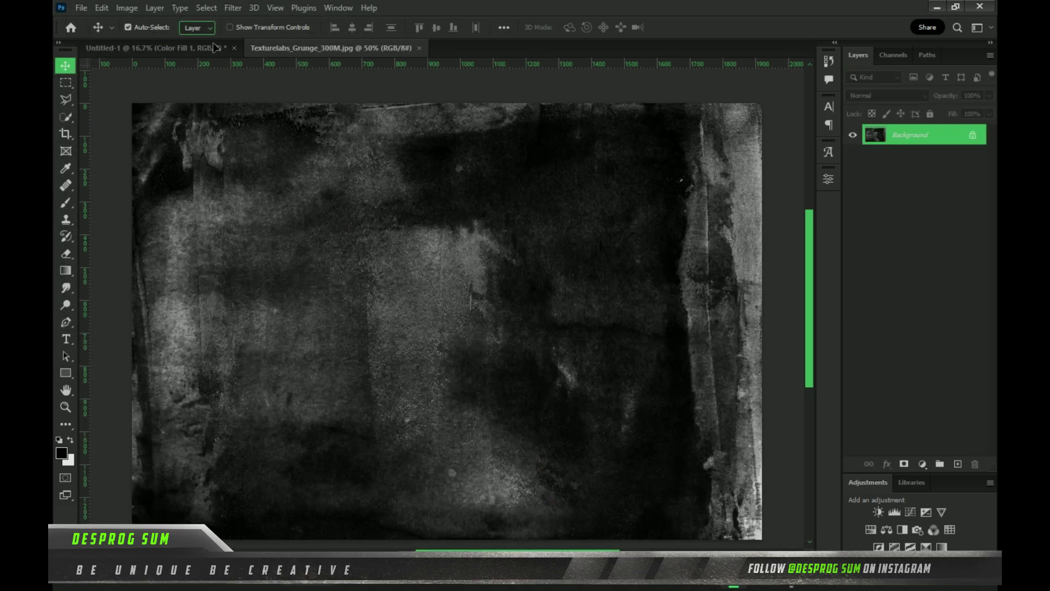
# Set the grunge layer to Screen and enlarge it to cover the whole canvas
pyautogui.click(886, 95)
pyautogui.click(887, 207)
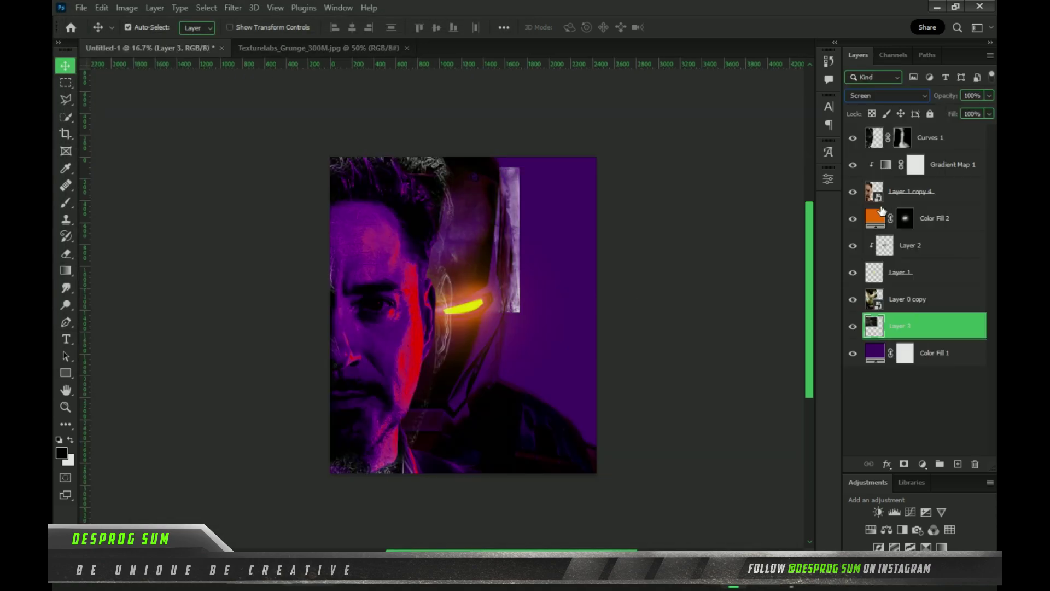
pyautogui.hotkey('ctrl', 't')
pyautogui.moveTo(518, 166); pyautogui.dragTo(688, 132)
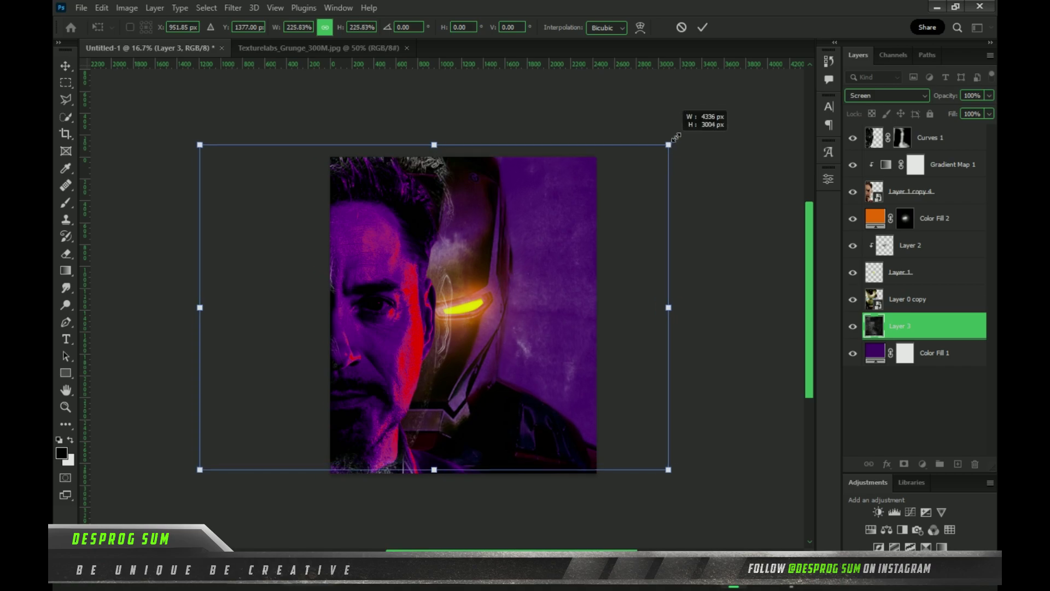
pyautogui.click(704, 27)
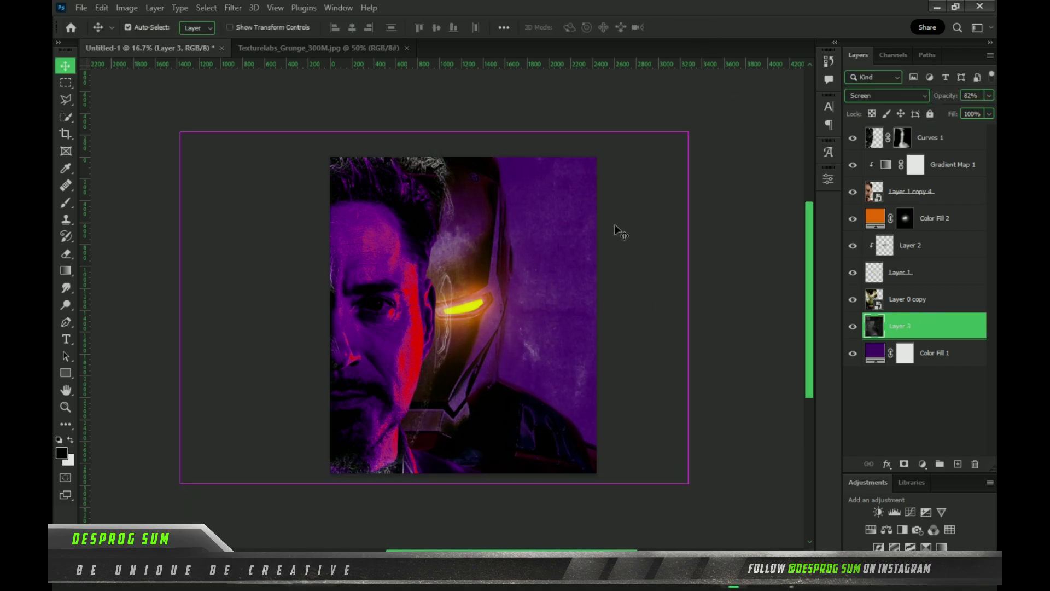
# Open Texturelabs_Grunge_327M and drag it into the poster as Layer 4
pyautogui.hotkey('ctrl', 'o')
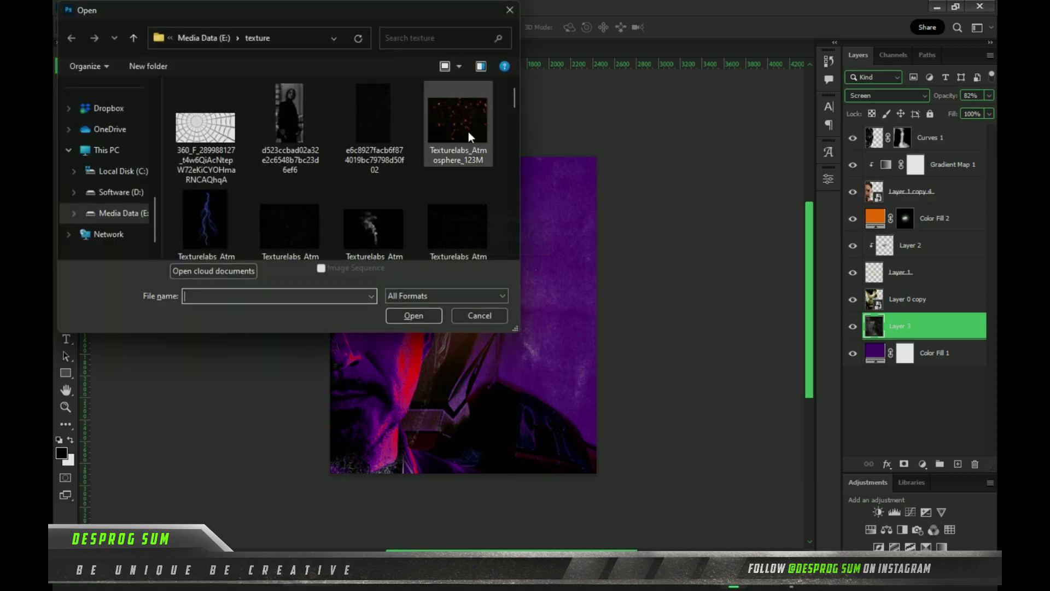
pyautogui.click(372, 118)
pyautogui.scroll(-2, 414, 205)
pyautogui.scroll(-2, 415, 208)
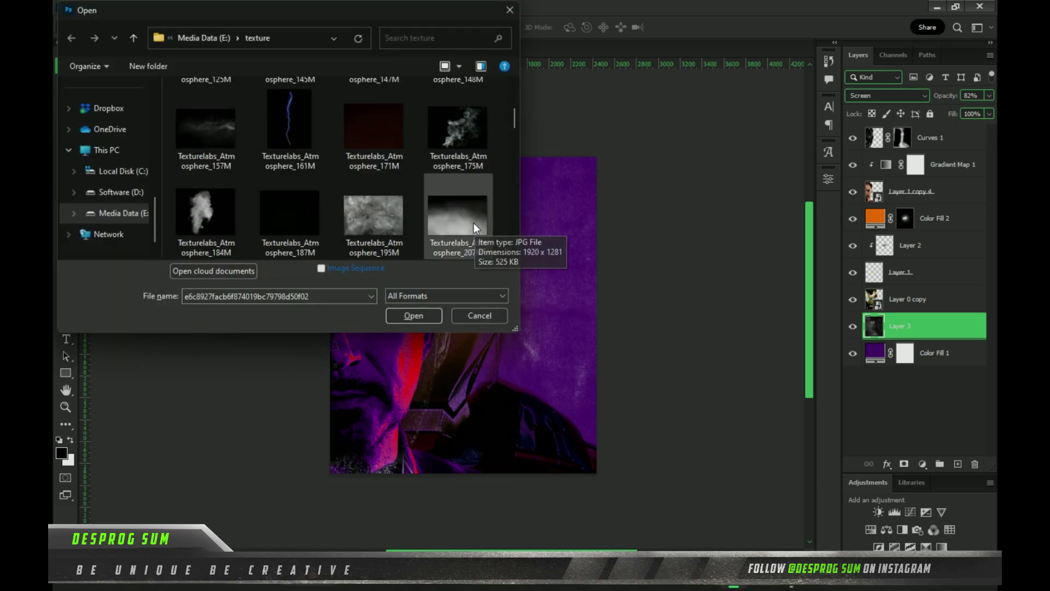
pyautogui.click(369, 142)
pyautogui.scroll(-2, 374, 157)
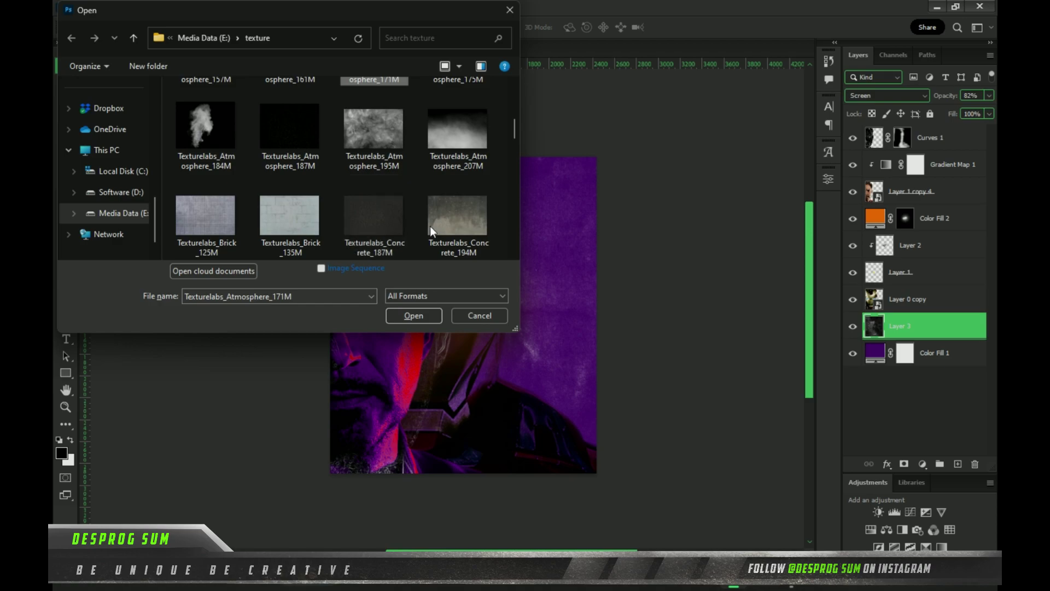
pyautogui.scroll(-2, 416, 214)
pyautogui.scroll(-1, 328, 165)
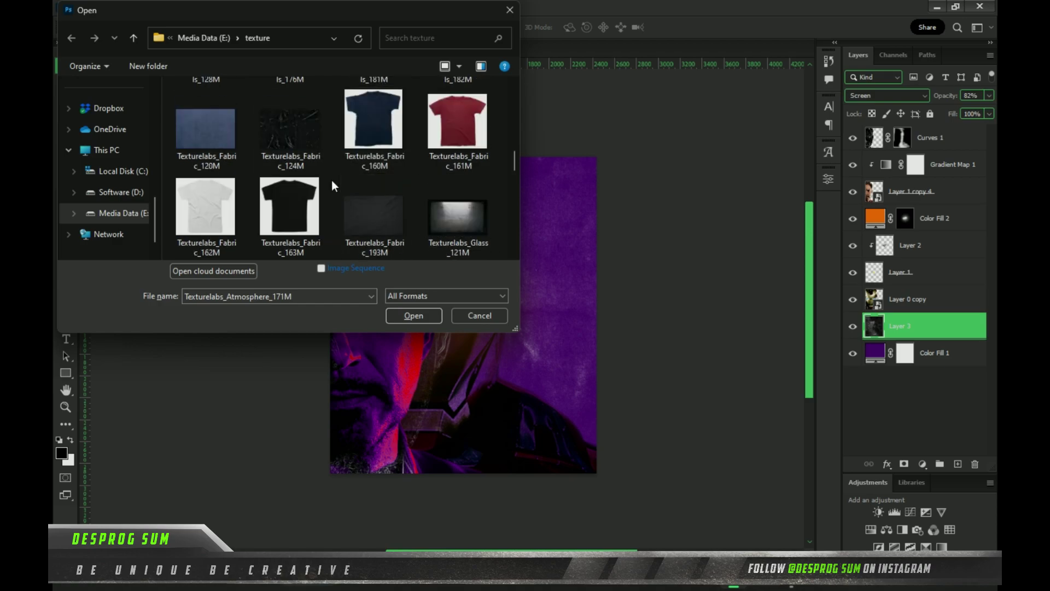
pyautogui.scroll(-2, 309, 199)
pyautogui.click(457, 216)
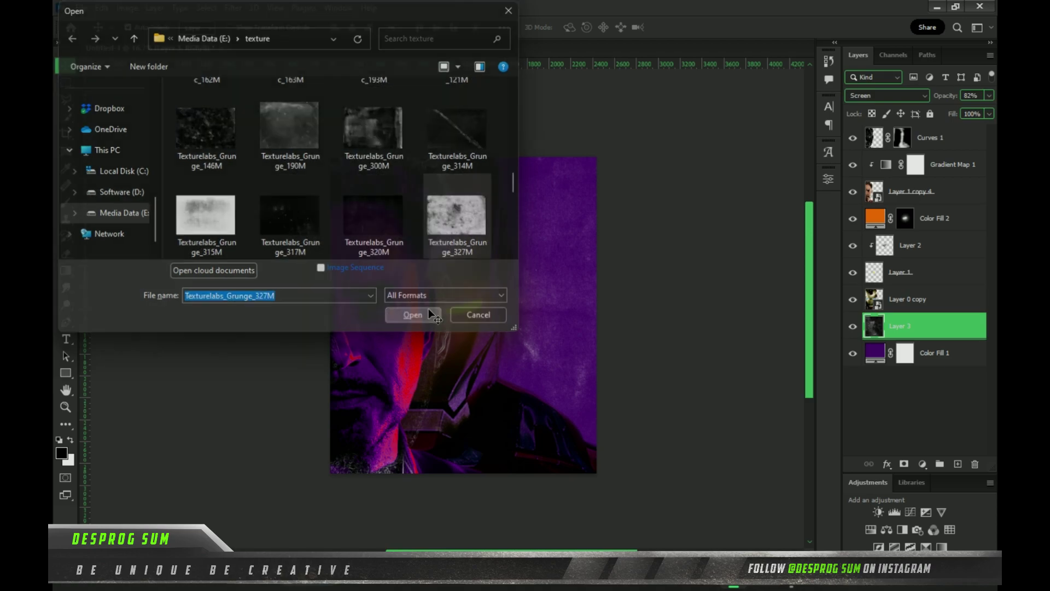
pyautogui.click(413, 315)
pyautogui.moveTo(438, 273); pyautogui.dragTo(524, 236)
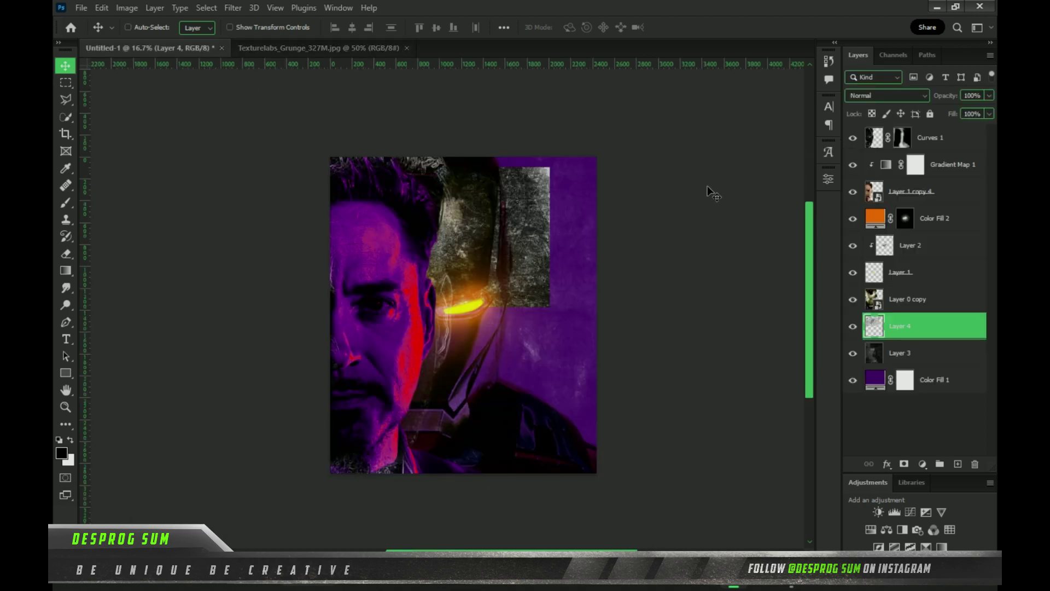
# Set Layer 4 to Screen, enlarge it, and shift it down-left over the poster
pyautogui.click(886, 95)
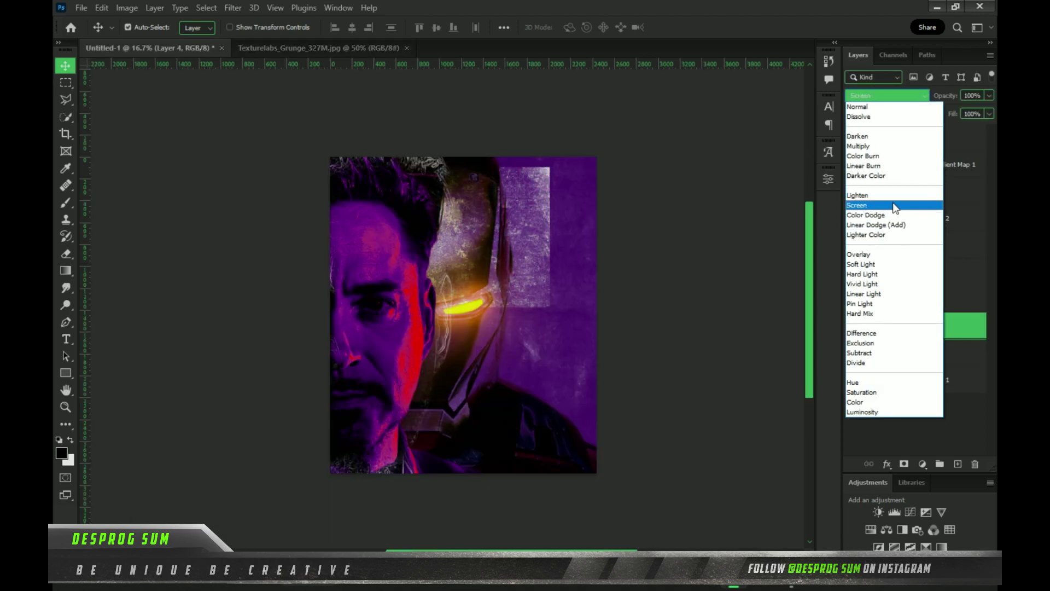
pyautogui.click(894, 205)
pyautogui.hotkey('ctrl', 't')
pyautogui.moveTo(594, 164)
pyautogui.mouseDown()
pyautogui.moveTo(660, 115)
pyautogui.moveTo(697, 70)
pyautogui.mouseUp()
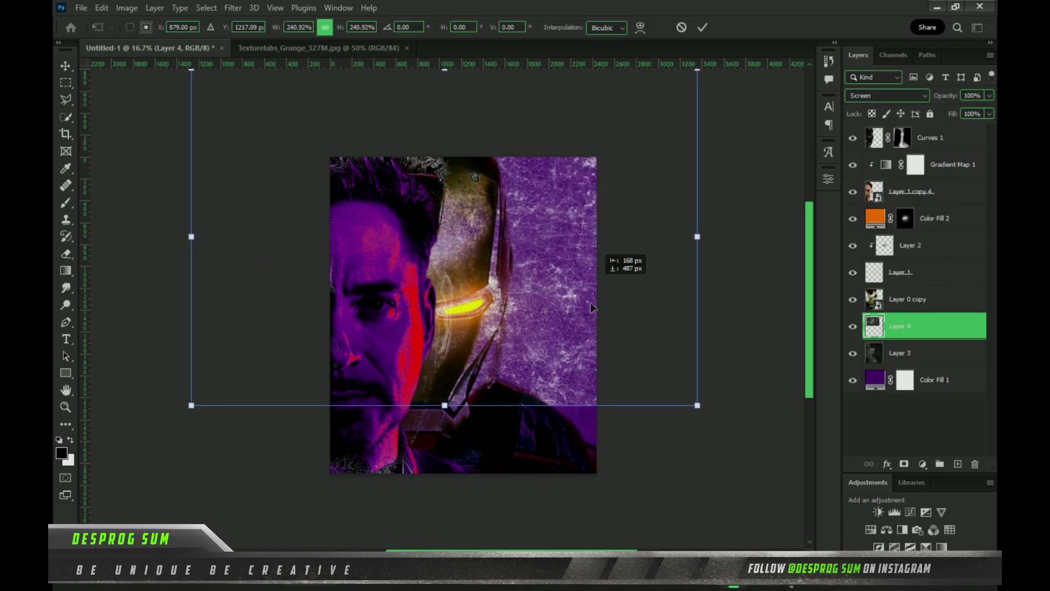
pyautogui.moveTo(610, 228); pyautogui.dragTo(550, 304)
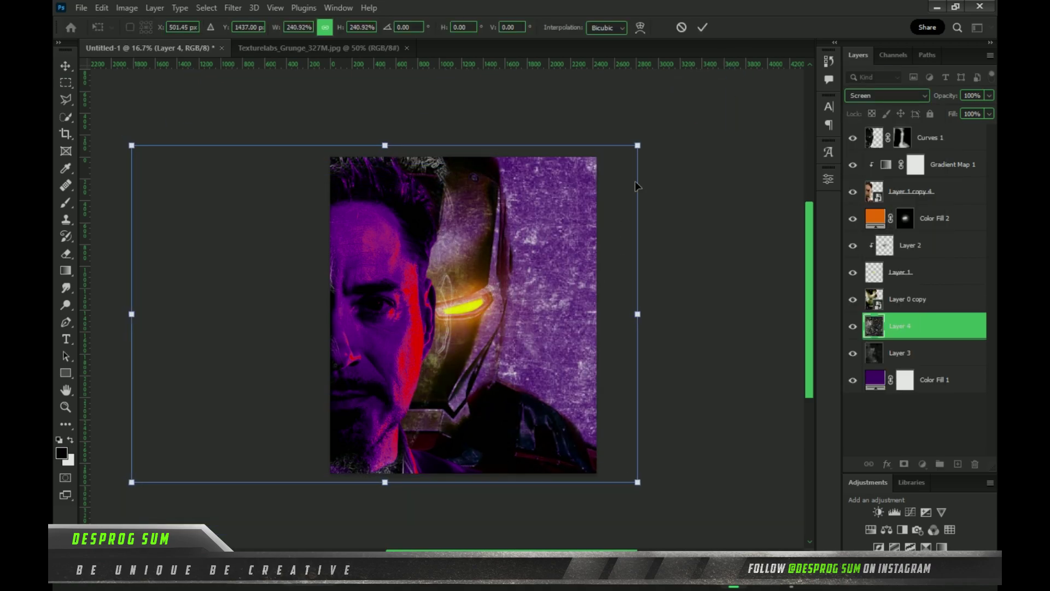
pyautogui.click(702, 26)
# Give Layer 4 an inverted black mask and set up a white 1200 px brush
pyautogui.click(904, 465)
pyautogui.hotkey('ctrl', 'i')
pyautogui.press('b')
pyautogui.press('x')
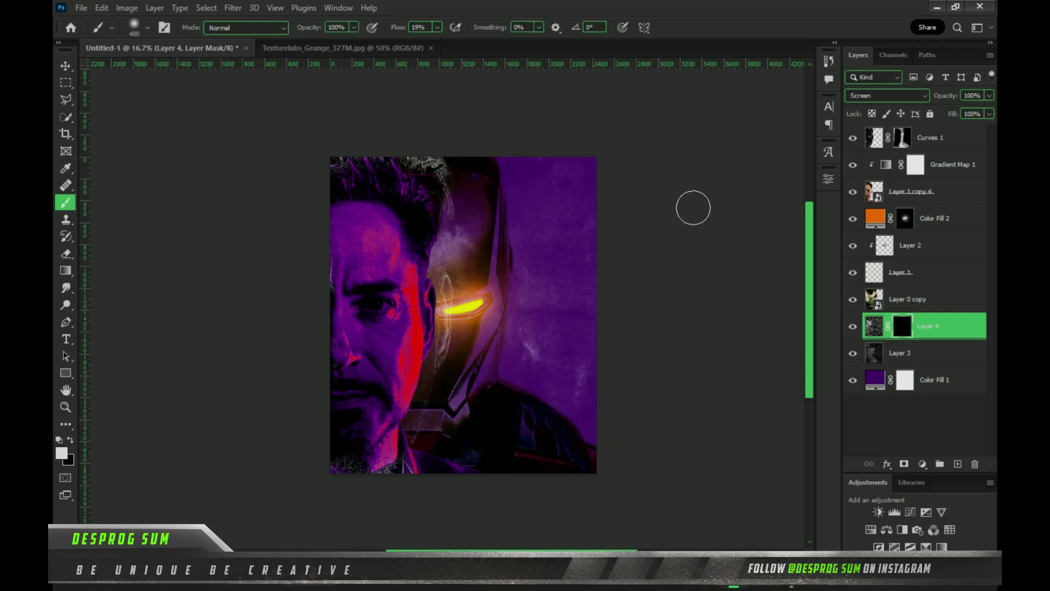
pyautogui.press(']')
pyautogui.press(']')
pyautogui.press(']')
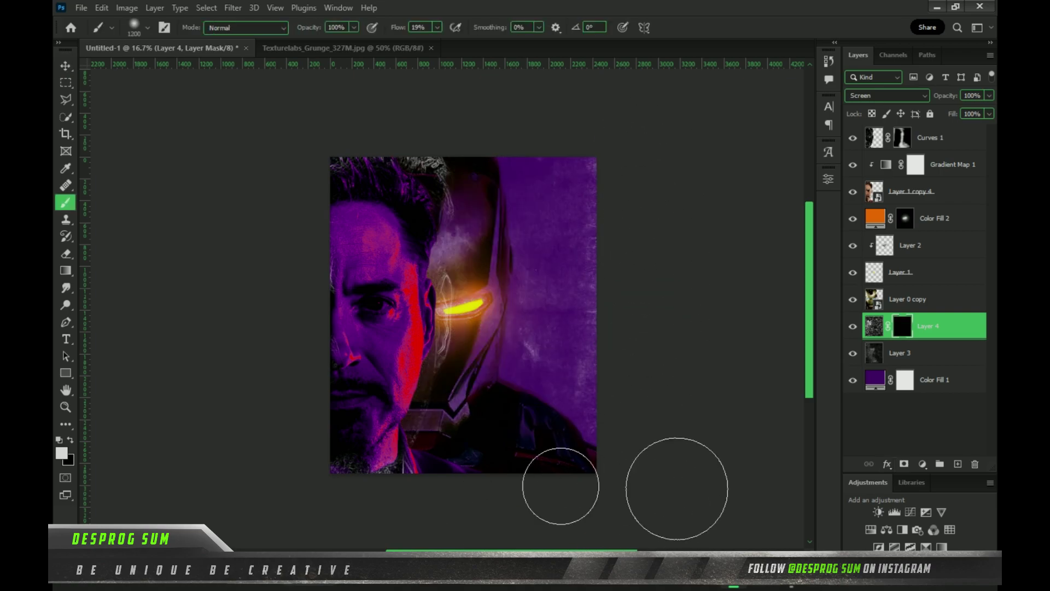
pyautogui.scroll(-1, 513, 65)
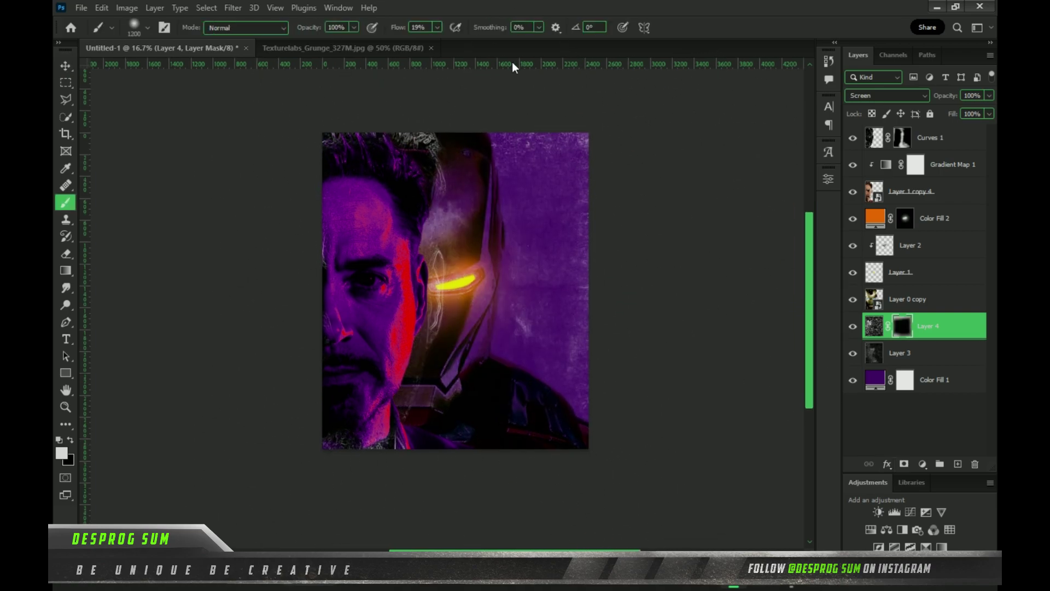
# Open Texturelabs_InkPaint_232M and bring it into the poster above Gradient Map 1
pyautogui.hotkey('ctrl', 'o')
pyautogui.scroll(-5, 450, 169)
pyautogui.scroll(-5, 450, 170)
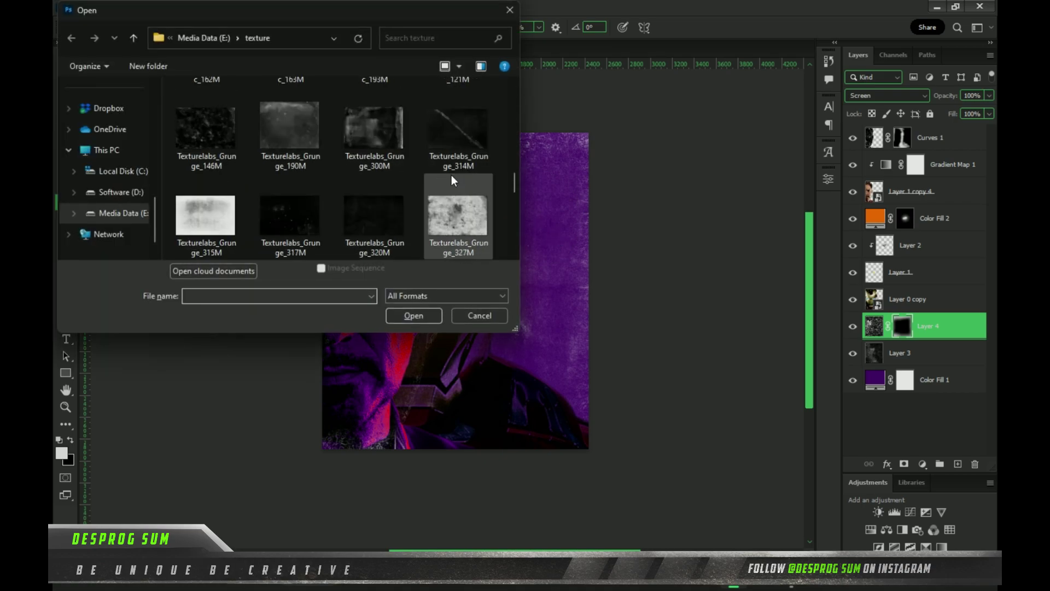
pyautogui.scroll(-3, 415, 175)
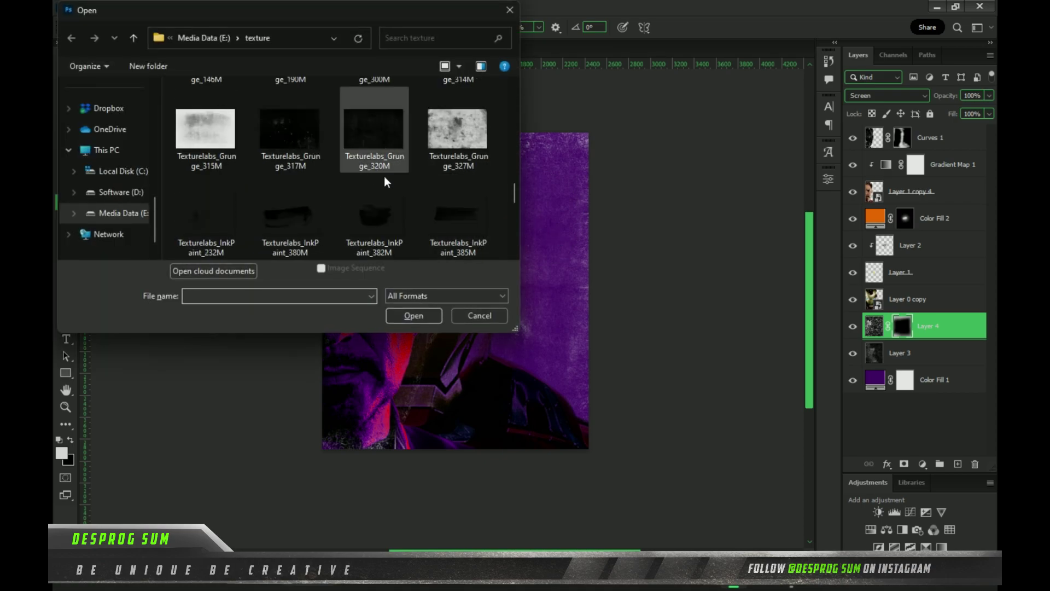
pyautogui.click(206, 220)
pyautogui.click(414, 316)
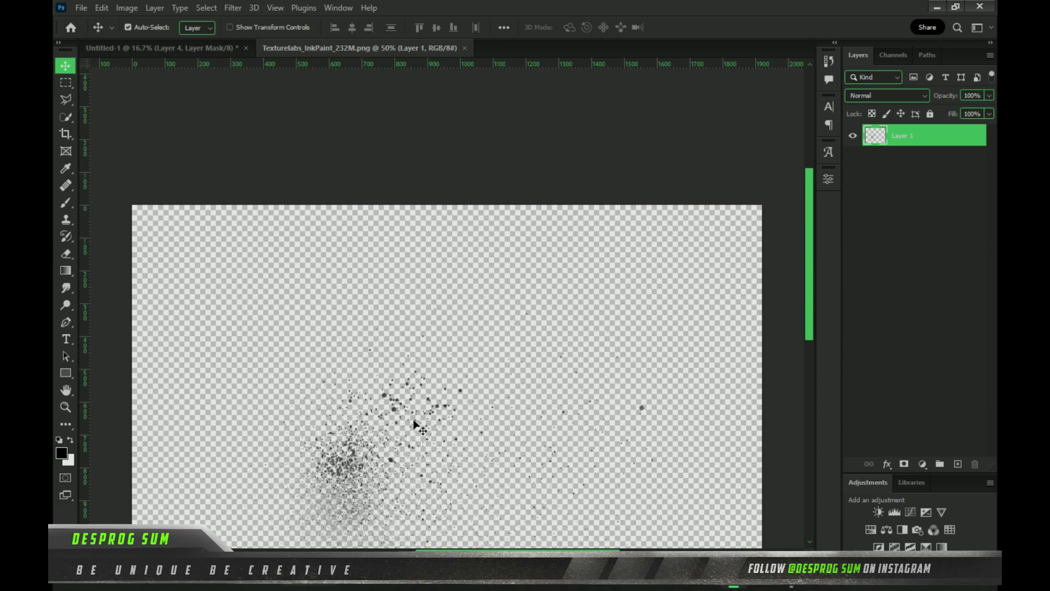
pyautogui.moveTo(414, 424); pyautogui.dragTo(428, 266)
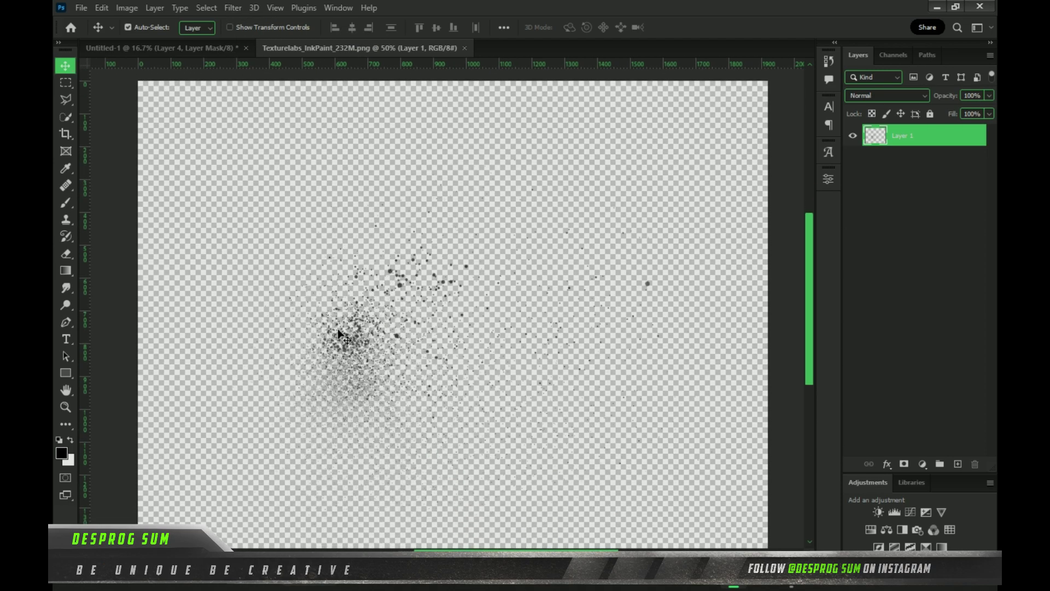
pyautogui.moveTo(295, 284); pyautogui.dragTo(404, 344)
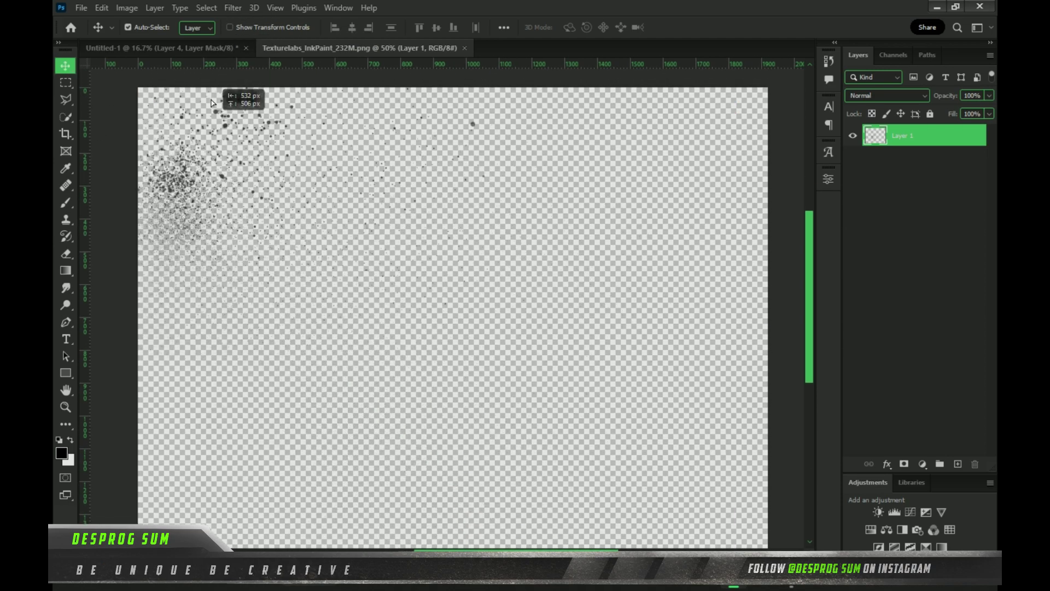
pyautogui.moveTo(206, 162); pyautogui.dragTo(454, 274)
pyautogui.moveTo(930, 164); pyautogui.dragTo(927, 155)
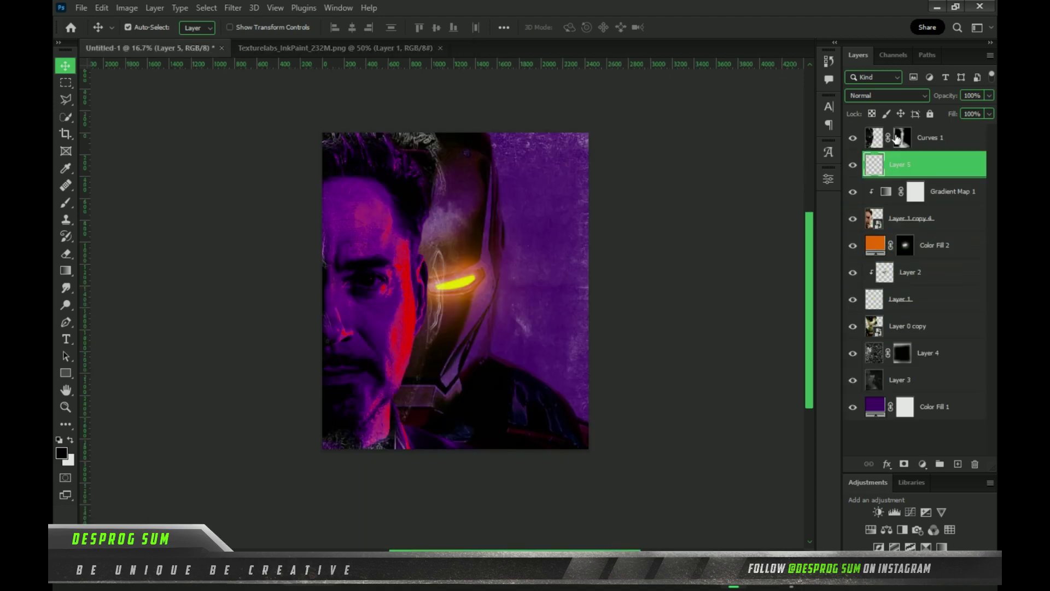
# Scale the ink texture and move it right and lower over the helmet half
pyautogui.hotkey('ctrl', 't')
pyautogui.moveTo(442, 264); pyautogui.dragTo(629, 281)
pyautogui.moveTo(663, 211)
pyautogui.mouseDown()
pyautogui.moveTo(717, 93)
pyautogui.moveTo(710, 148)
pyautogui.mouseUp()
pyautogui.moveTo(620, 259); pyautogui.dragTo(634, 303)
# Commit the ink placement and set Layer 5's Blend If underlying range to 0/159 and 255
pyautogui.click(702, 27)
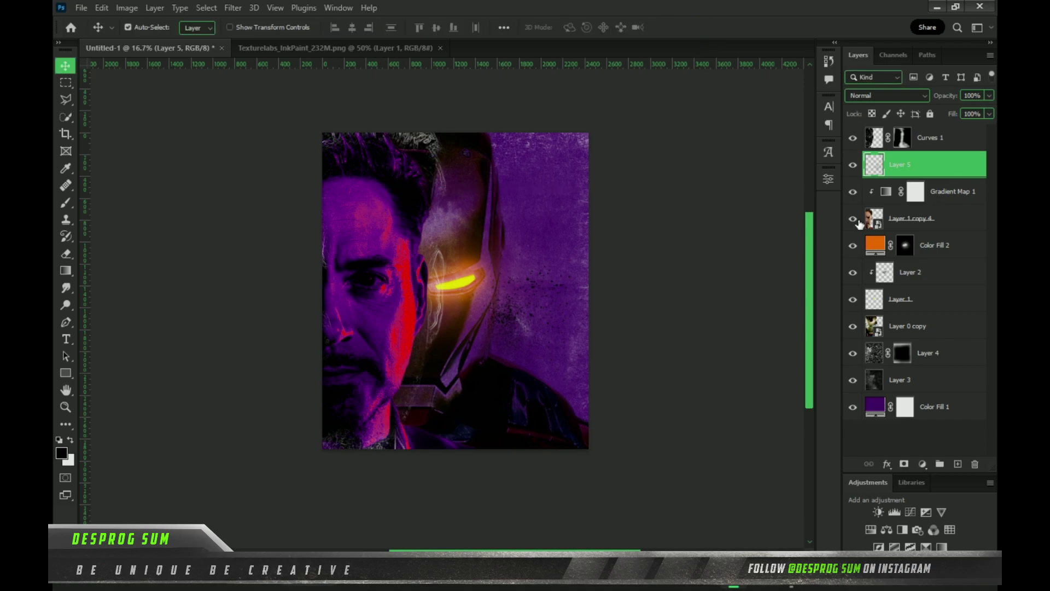
pyautogui.doubleClick(951, 167)
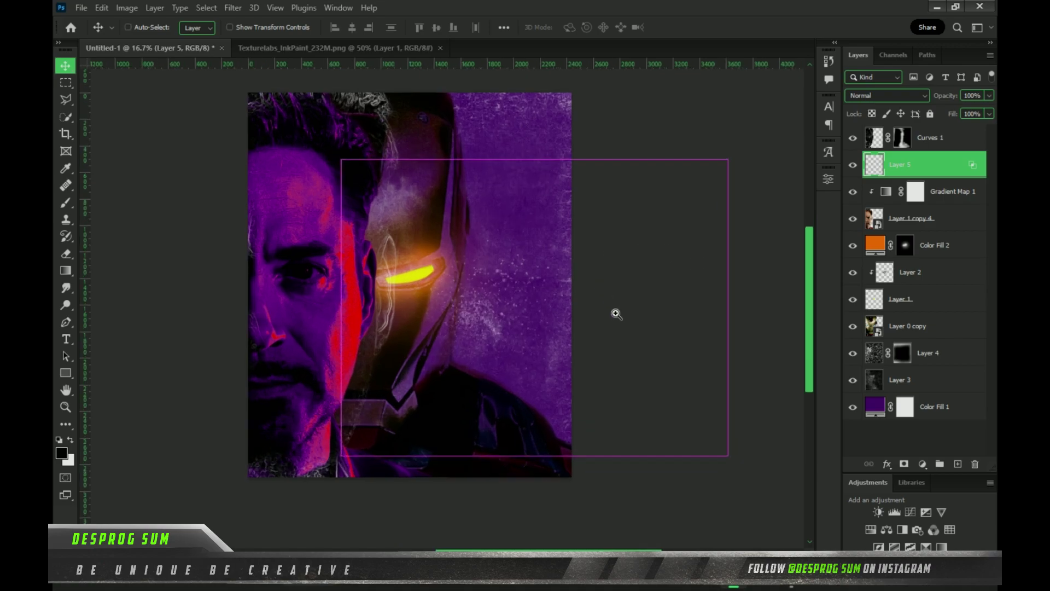
pyautogui.scroll(5, 614, 312)
pyautogui.scroll(-4, 588, 249)
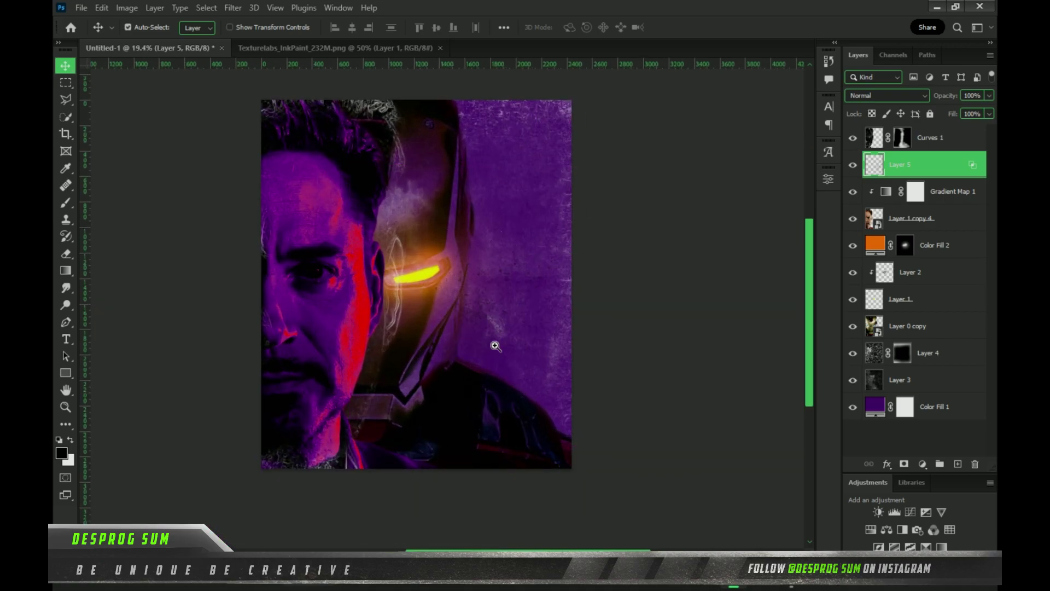
pyautogui.hotkey('ctrl', 't')
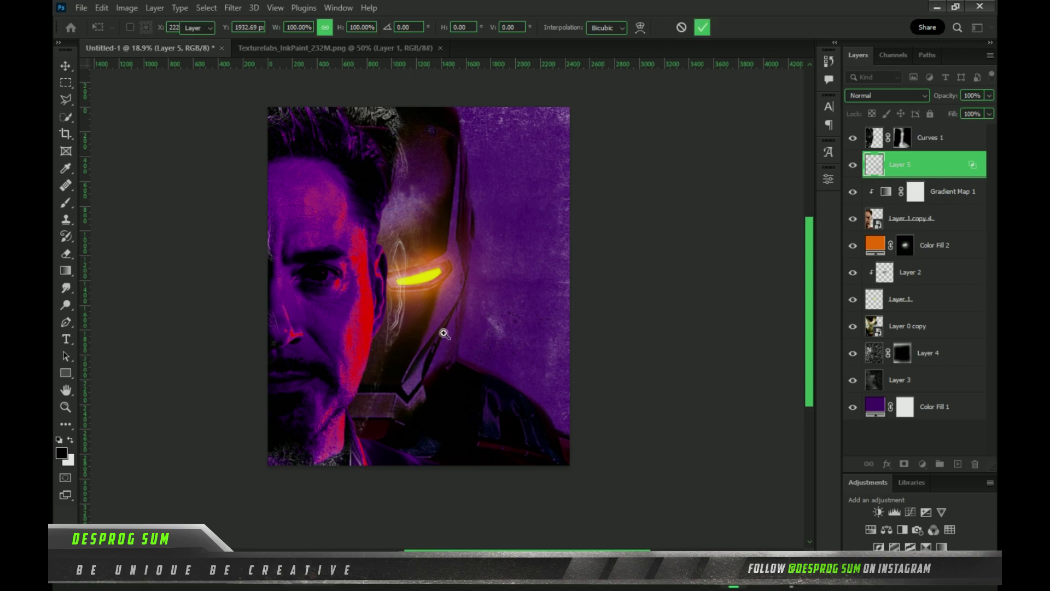
pyautogui.press('Return')
pyautogui.scroll(5, 470, 334)
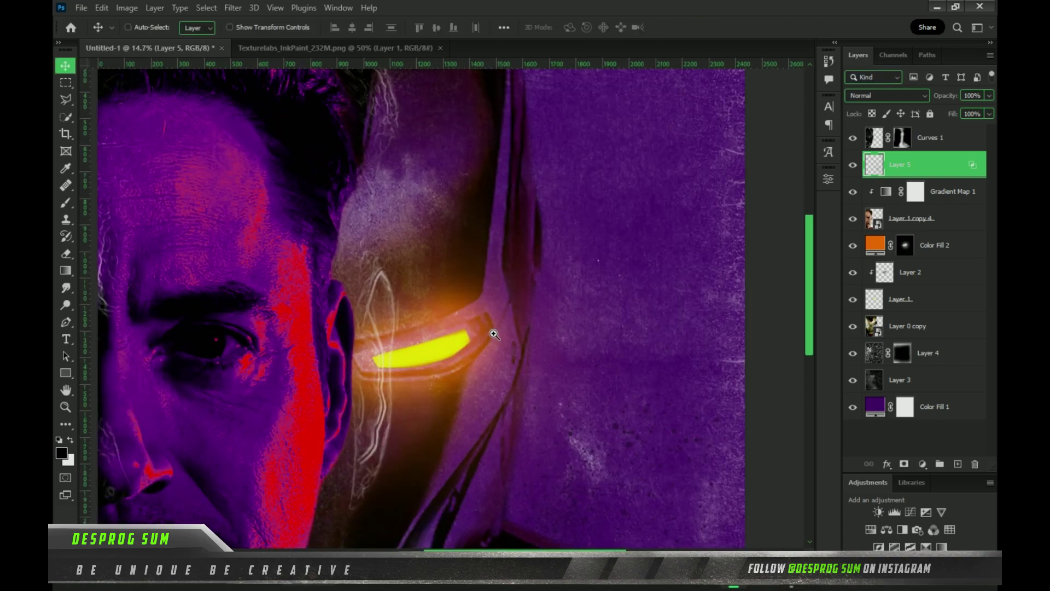
pyautogui.scroll(-5, 493, 334)
# Soften Layer 1's yellow eye glow with a Gaussian Blur
pyautogui.press('t')
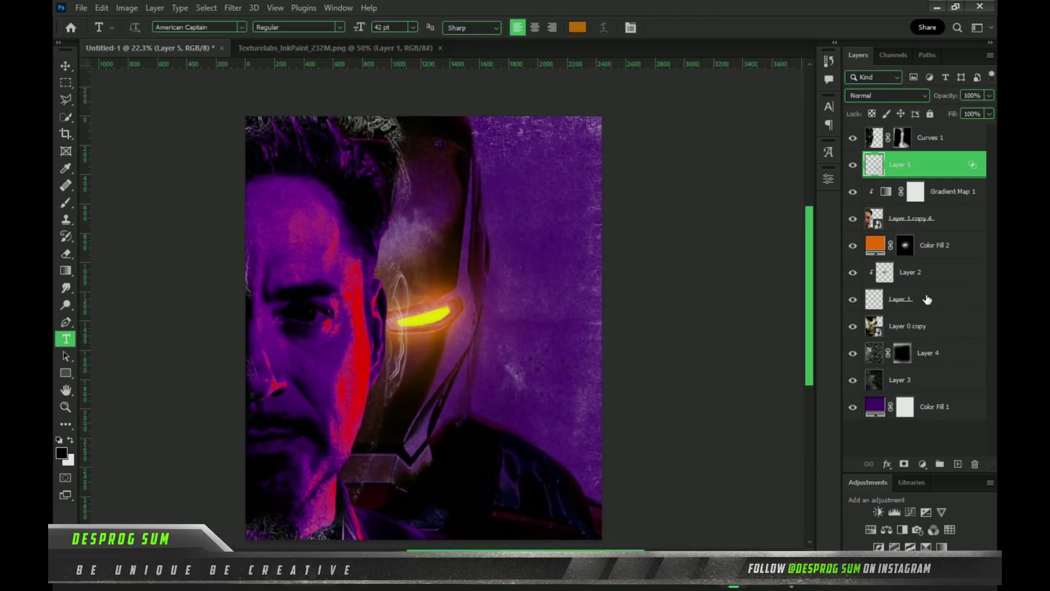
pyautogui.click(944, 272)
pyautogui.click(892, 304)
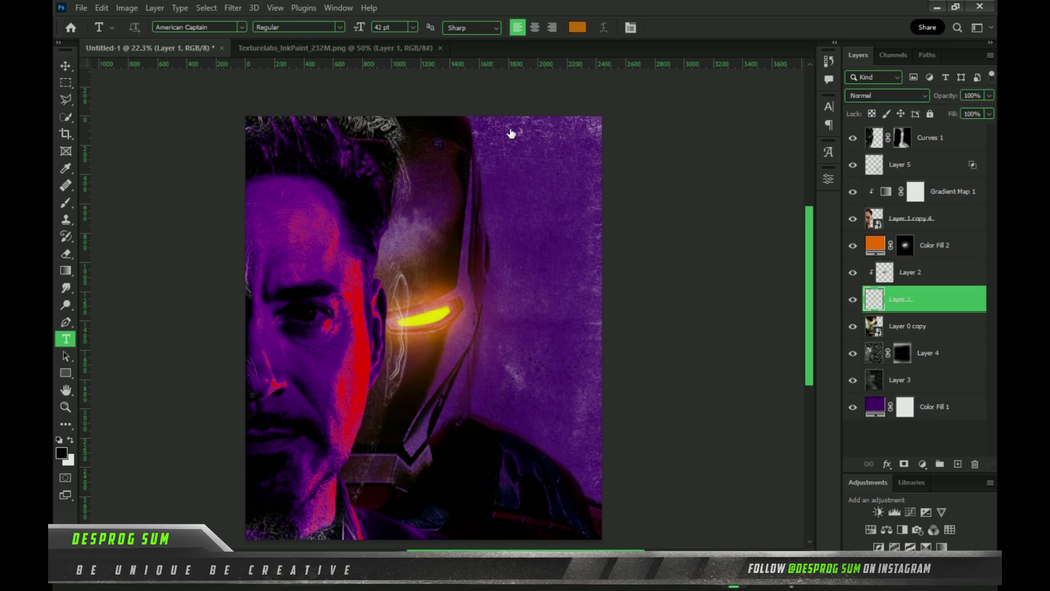
pyautogui.click(233, 8)
pyautogui.click(418, 225)
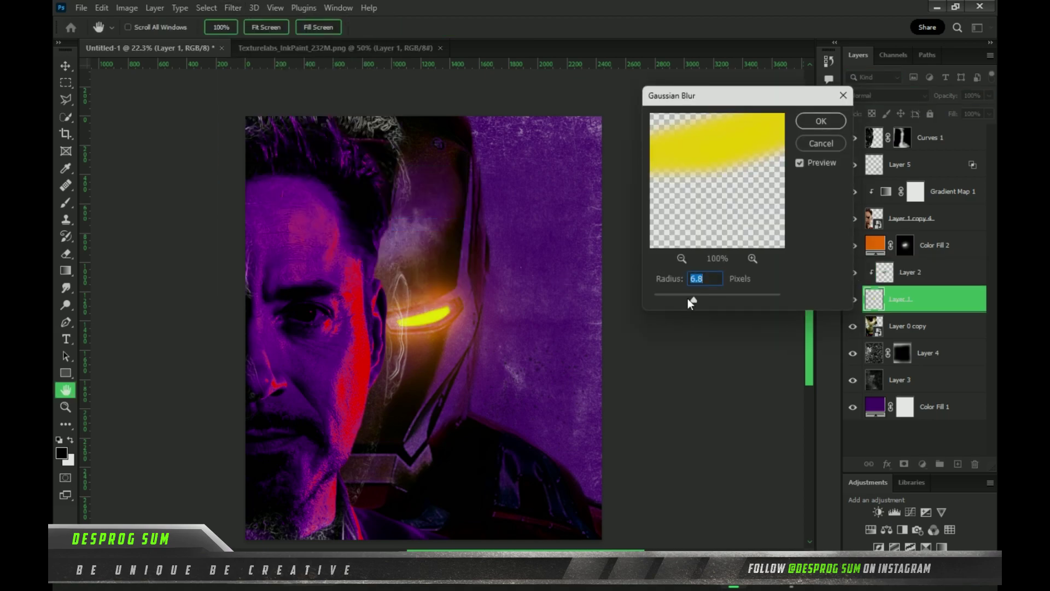
pyautogui.moveTo(687, 297); pyautogui.dragTo(706, 291)
pyautogui.press('Return')
# Add an IRONMAN title beside the helmet and a 'we miss you' line above it
pyautogui.click(524, 180)
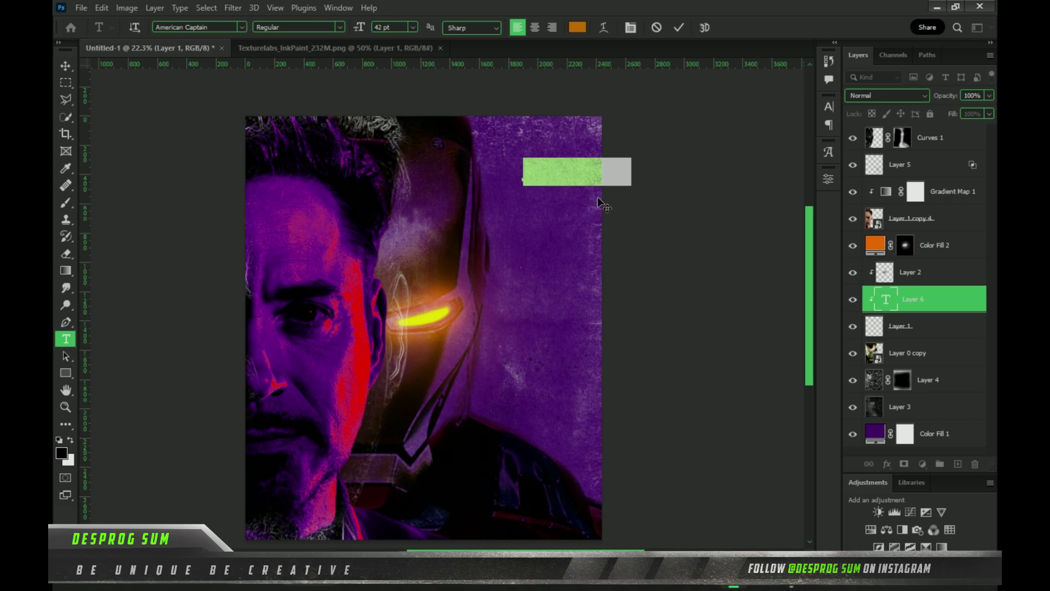
pyautogui.press('Escape')
pyautogui.click(987, 244)
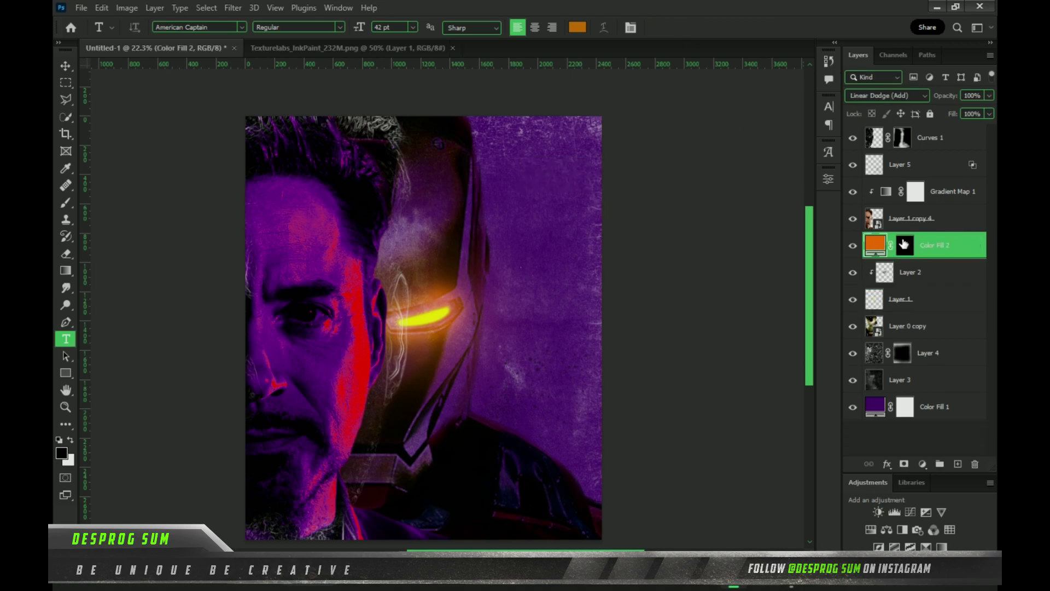
pyautogui.click(500, 231)
pyautogui.press('BackSpace')
pyautogui.write('IRONMAN')
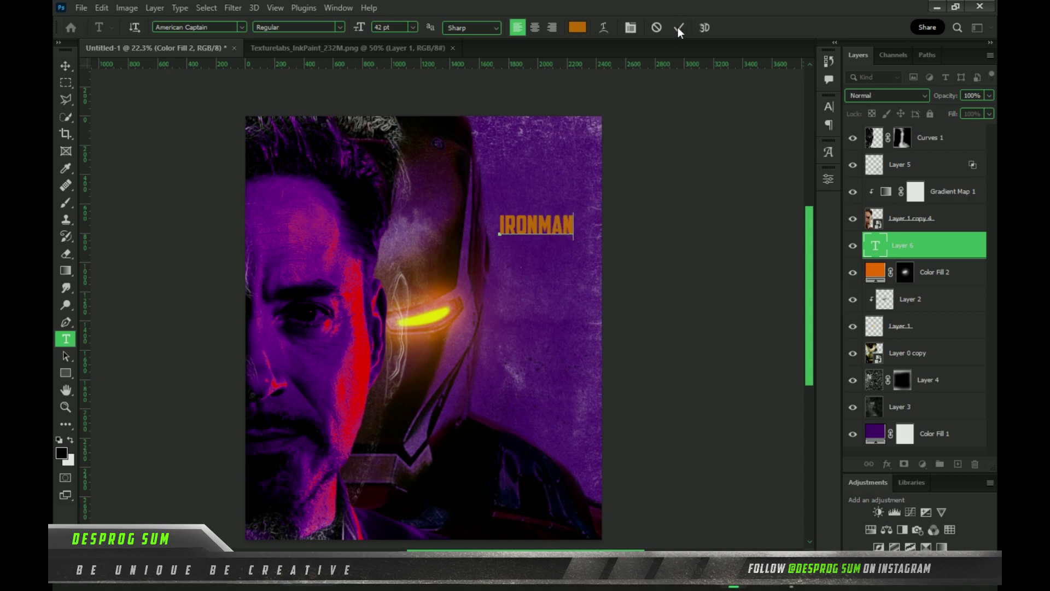
pyautogui.click(678, 31)
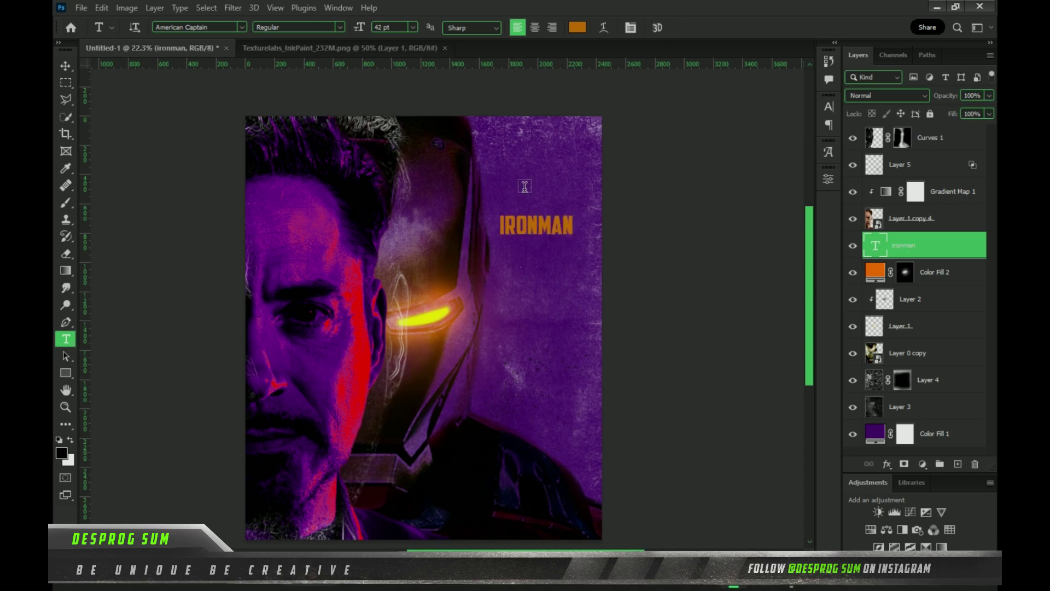
pyautogui.click(518, 177)
pyautogui.write('WE MISS Y')
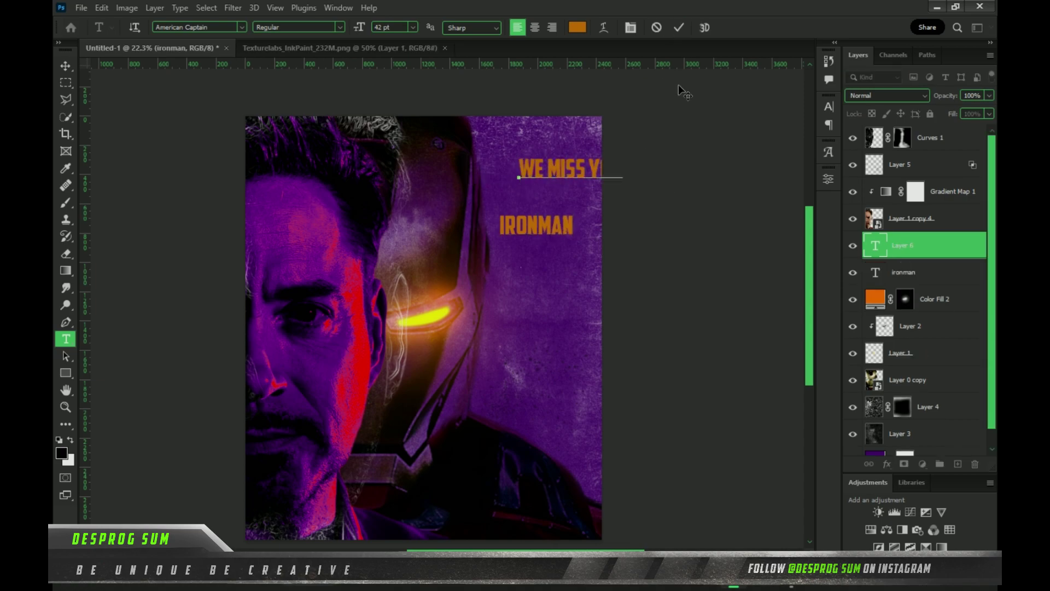
pyautogui.click(679, 27)
# Set the 'we miss you' text in the Blastimo font, coloured white
pyautogui.click(828, 107)
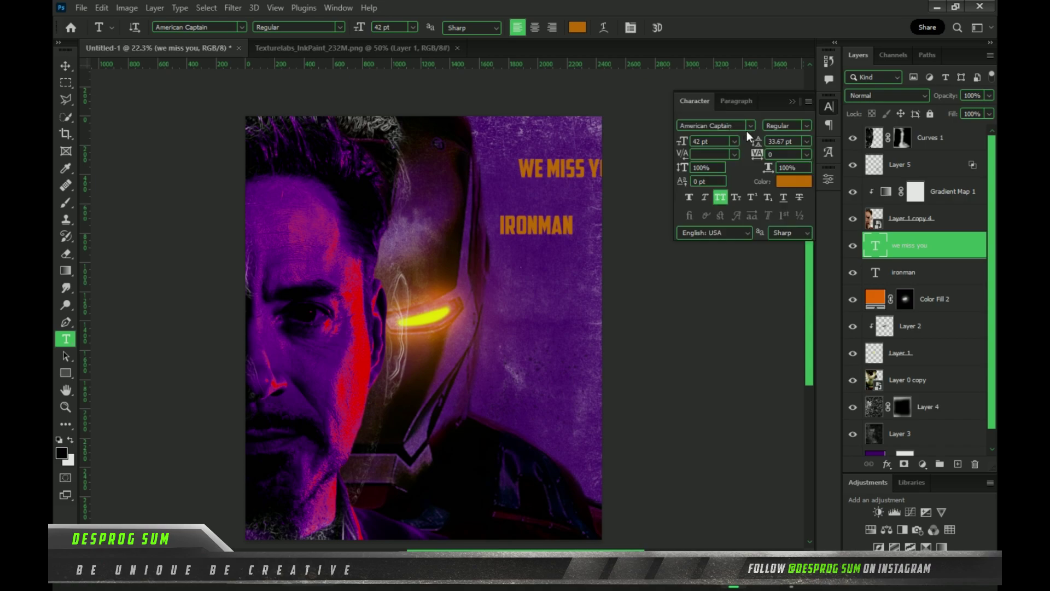
pyautogui.click(750, 126)
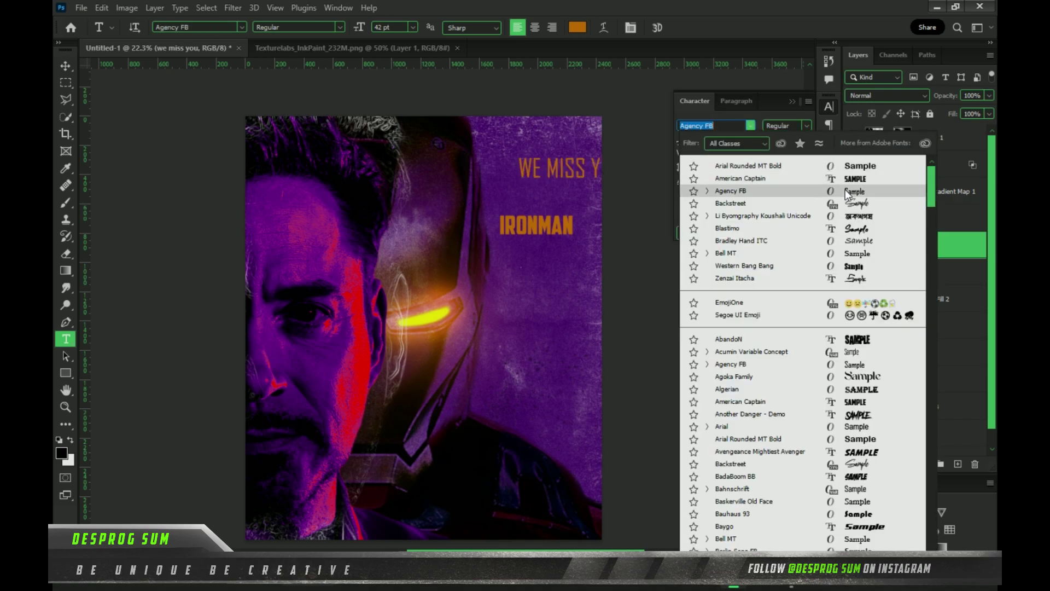
pyautogui.click(847, 228)
pyautogui.click(794, 181)
pyautogui.click(583, 112)
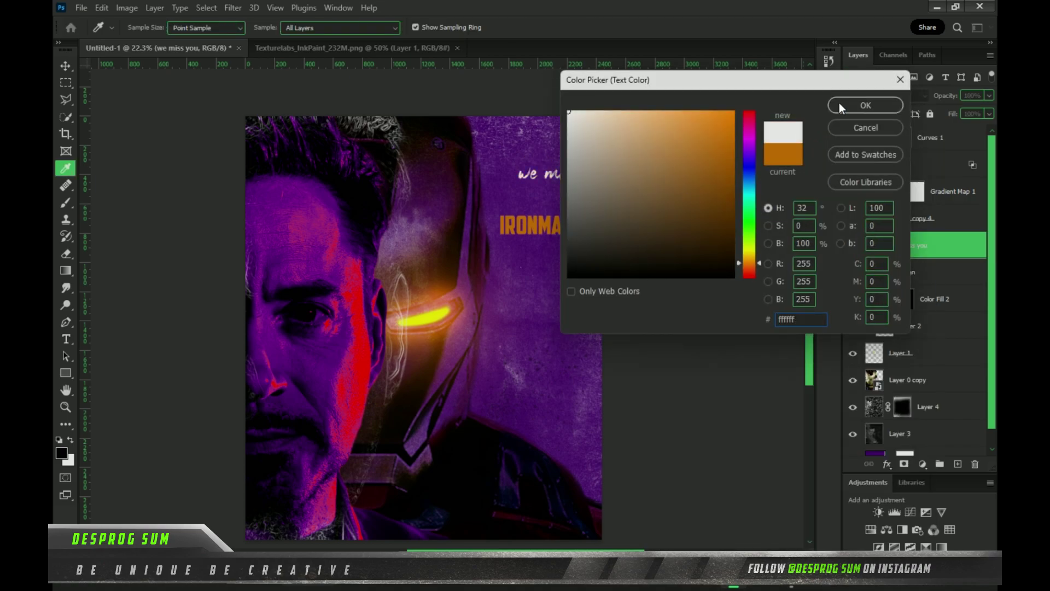
pyautogui.click(864, 103)
# Try orange, eye-glow yellow and cyan on the IRONMAN title, settling on white ffffff
pyautogui.click(903, 272)
pyautogui.click(924, 245)
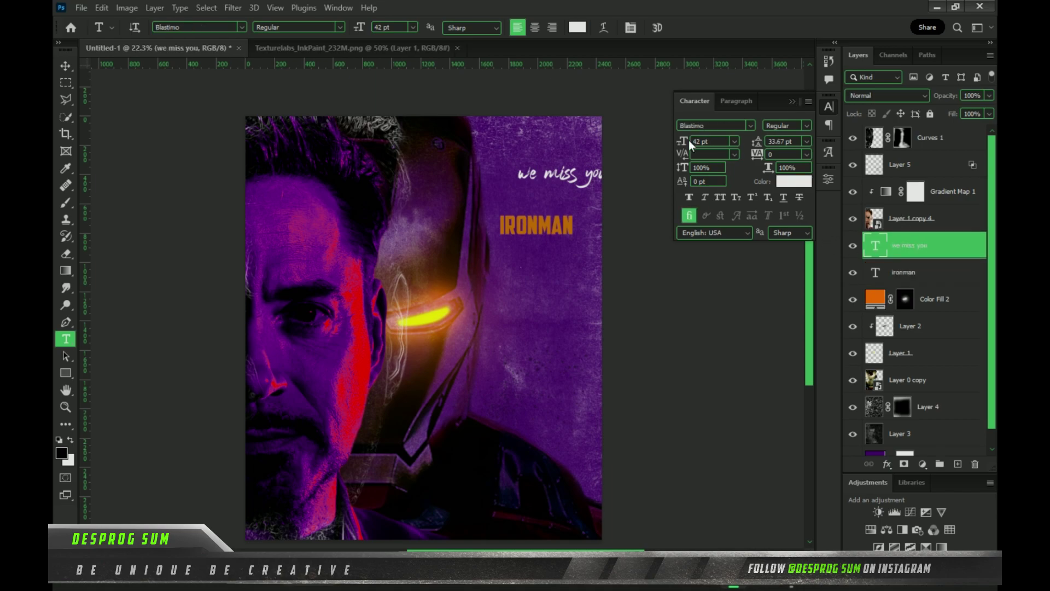
pyautogui.click(903, 272)
pyautogui.click(794, 181)
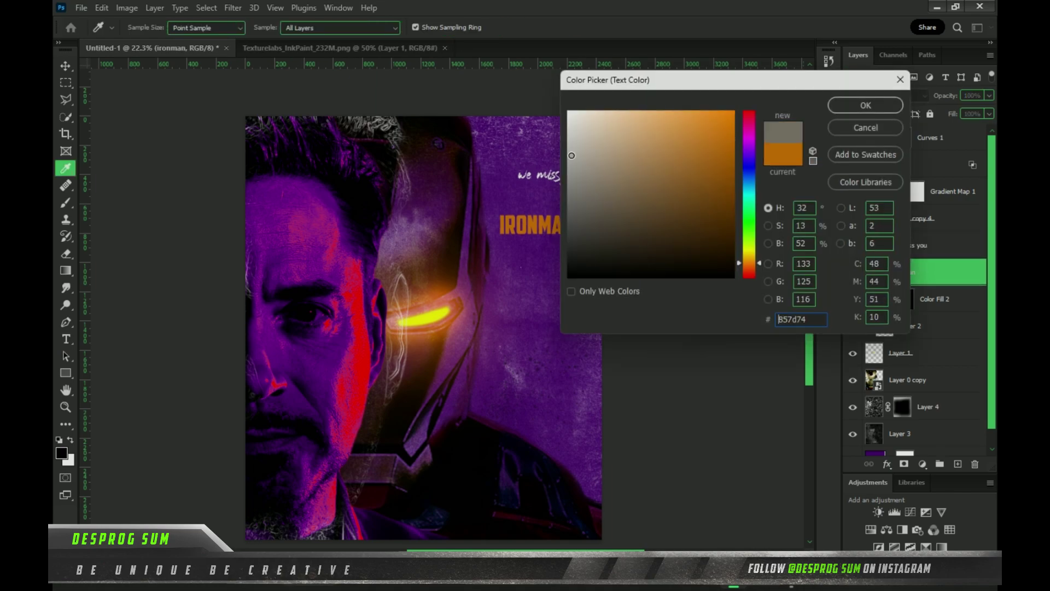
pyautogui.click(692, 130)
pyautogui.click(426, 318)
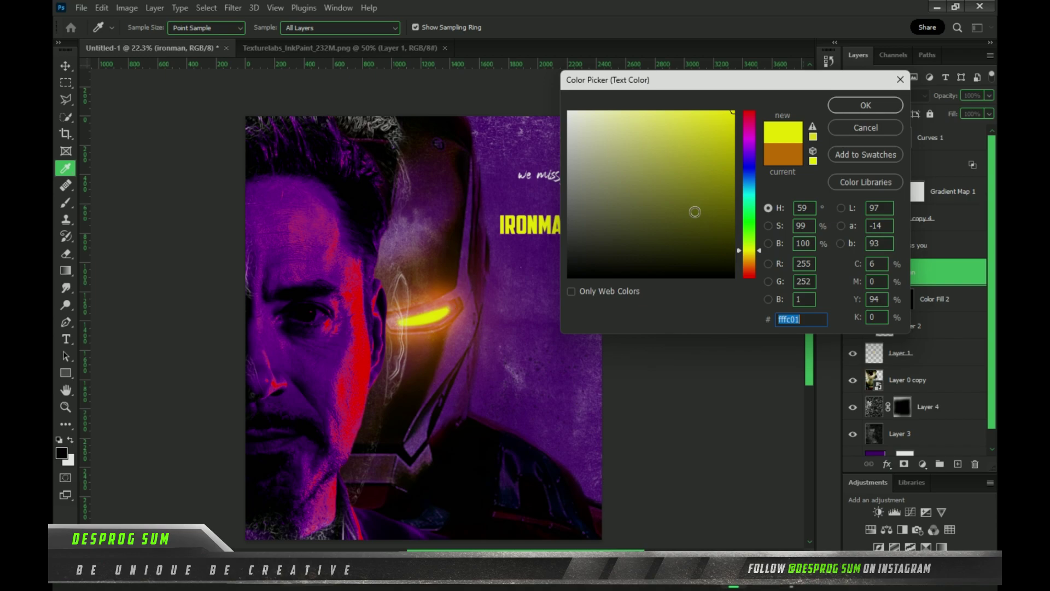
pyautogui.click(749, 194)
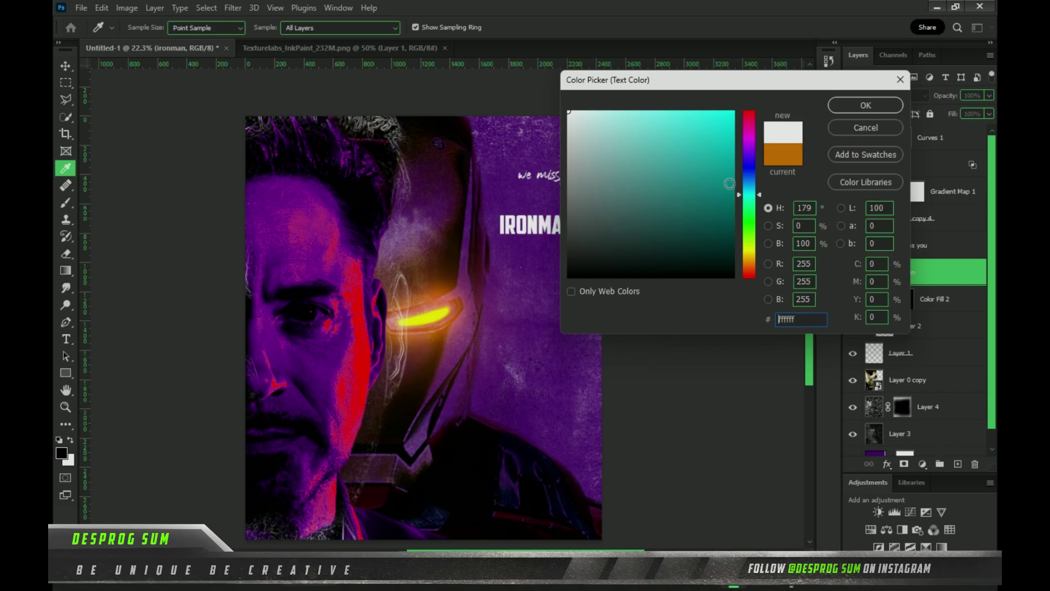
pyautogui.moveTo(711, 176); pyautogui.dragTo(657, 231)
pyautogui.write('ffffff')
pyautogui.press('Return')
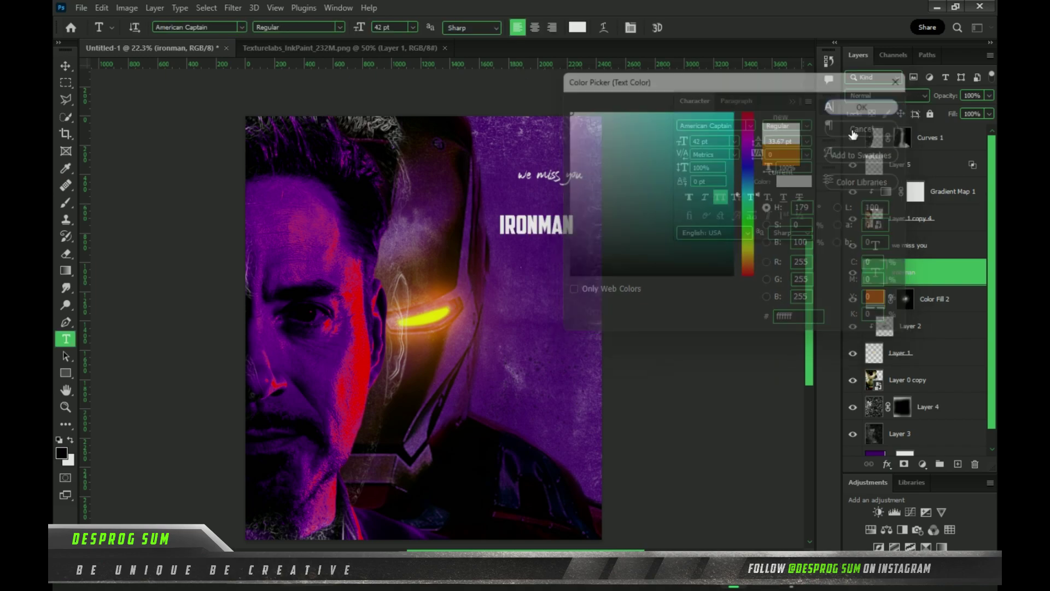
# Make the IRONMAN title a strong red in the Western Bang Bang font
pyautogui.click(793, 181)
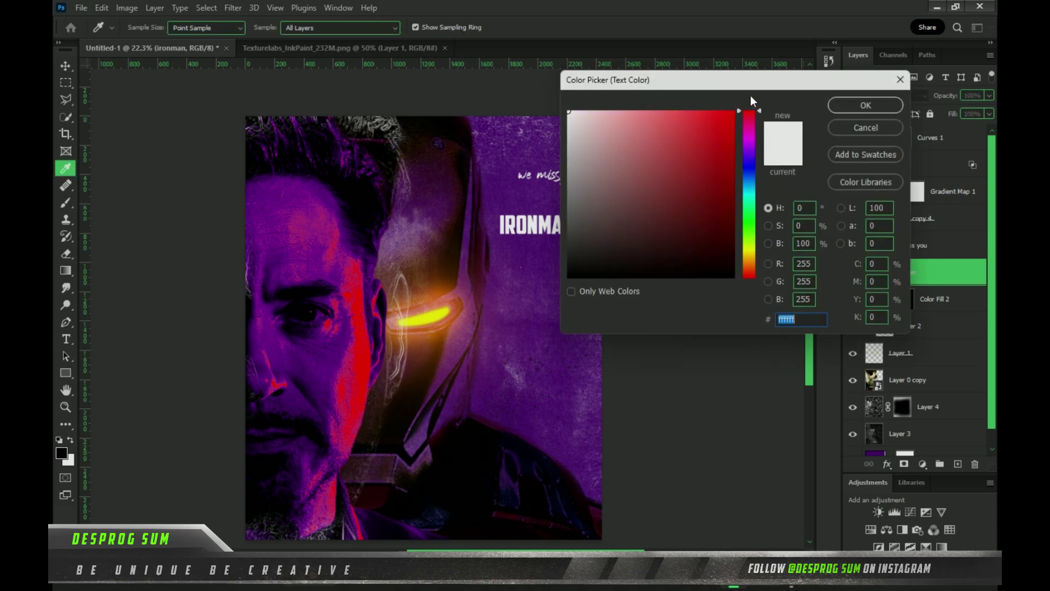
pyautogui.moveTo(727, 144); pyautogui.dragTo(730, 125)
pyautogui.click(865, 105)
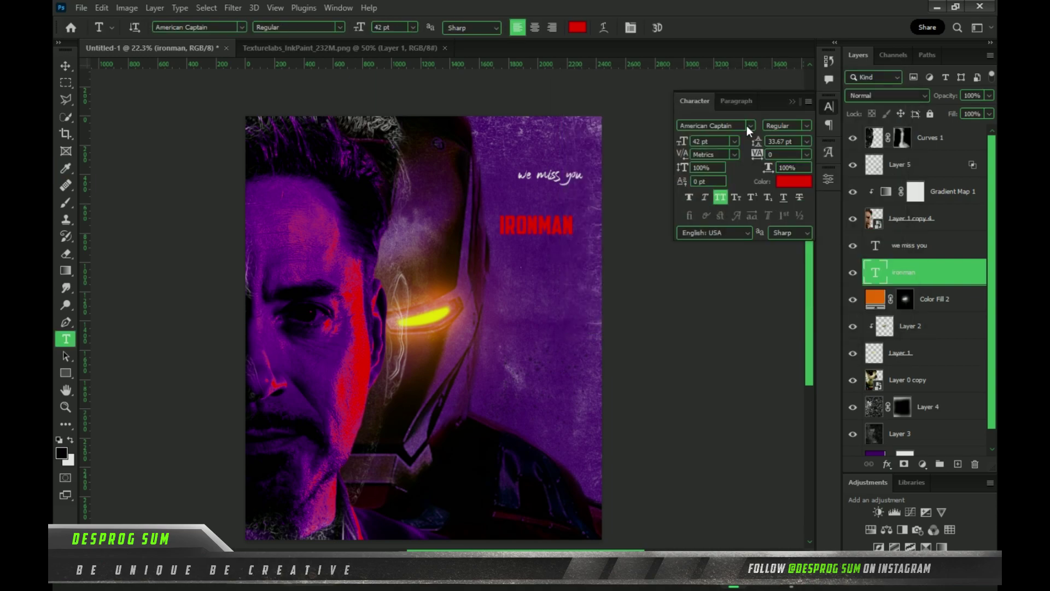
pyautogui.click(750, 125)
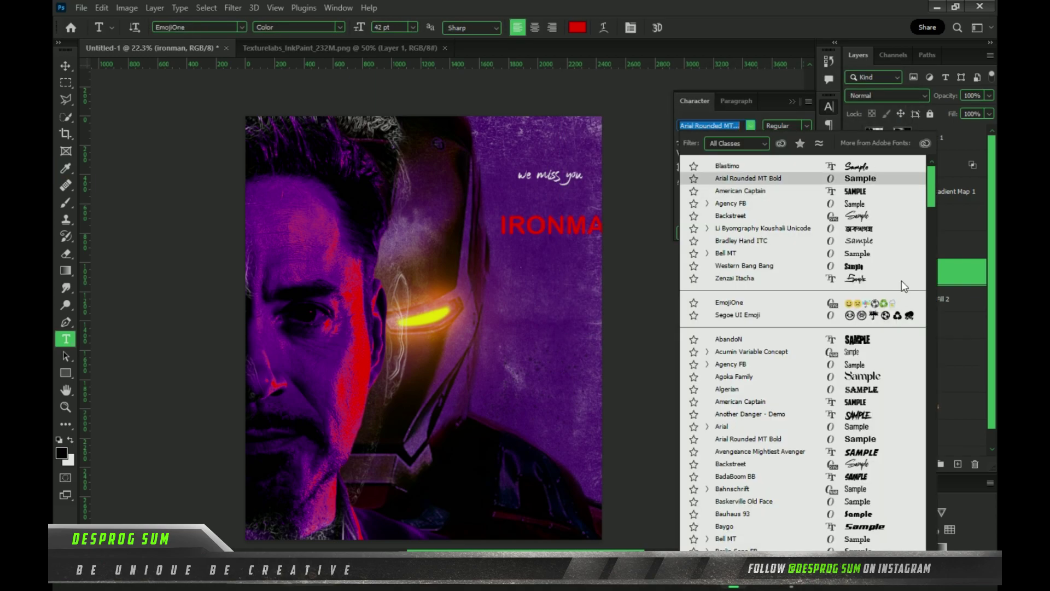
pyautogui.click(860, 267)
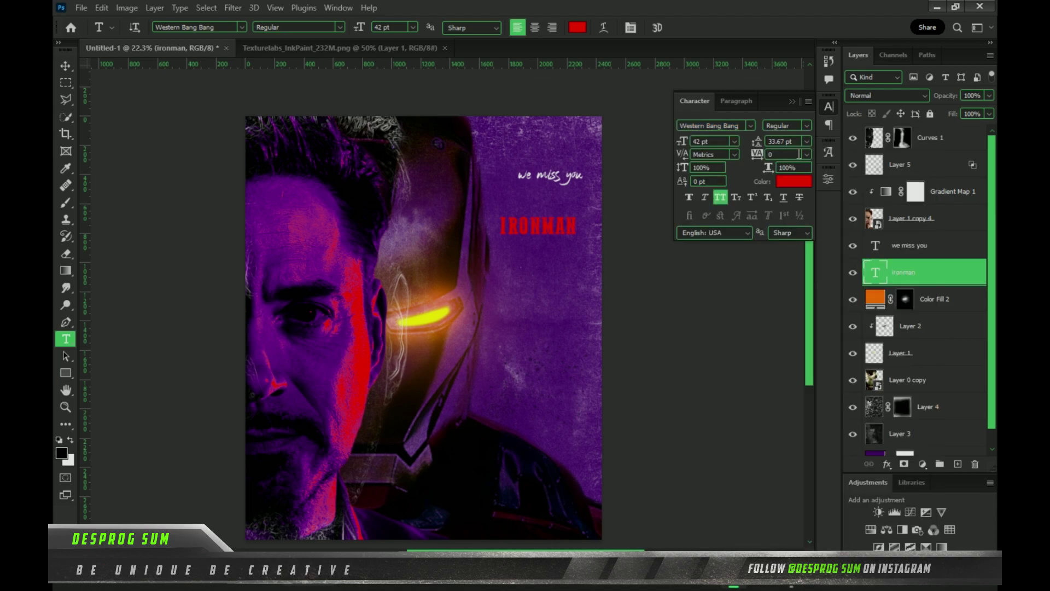
pyautogui.click(791, 103)
# Enlarge IRONMAN toward the poster bottom and move 'we miss you' just above it
pyautogui.hotkey('ctrl', 't')
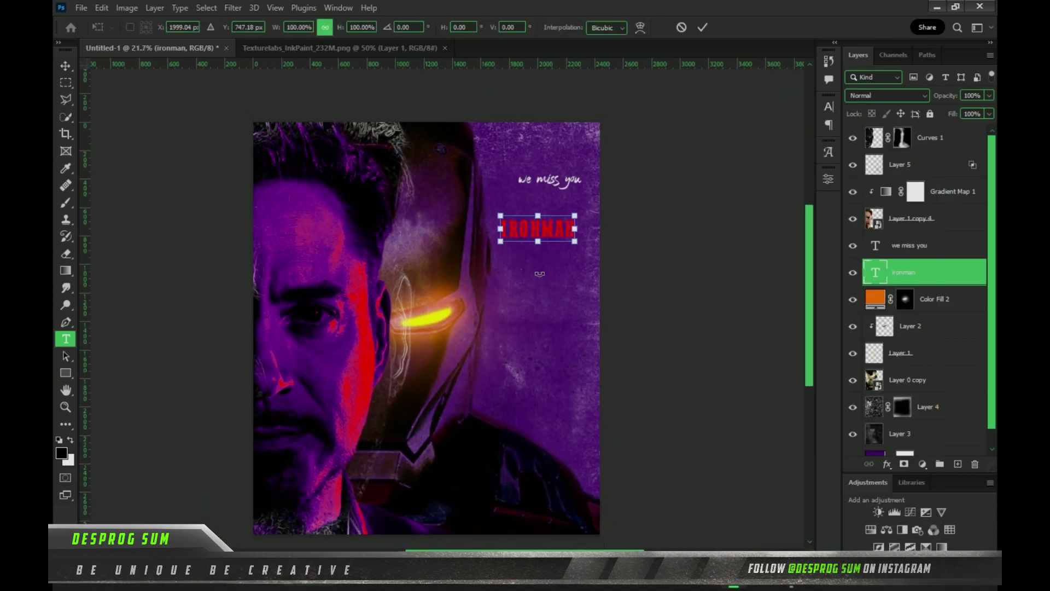
pyautogui.moveTo(574, 216)
pyautogui.mouseDown()
pyautogui.moveTo(609, 204)
pyautogui.moveTo(575, 404)
pyautogui.mouseUp()
pyautogui.click(702, 28)
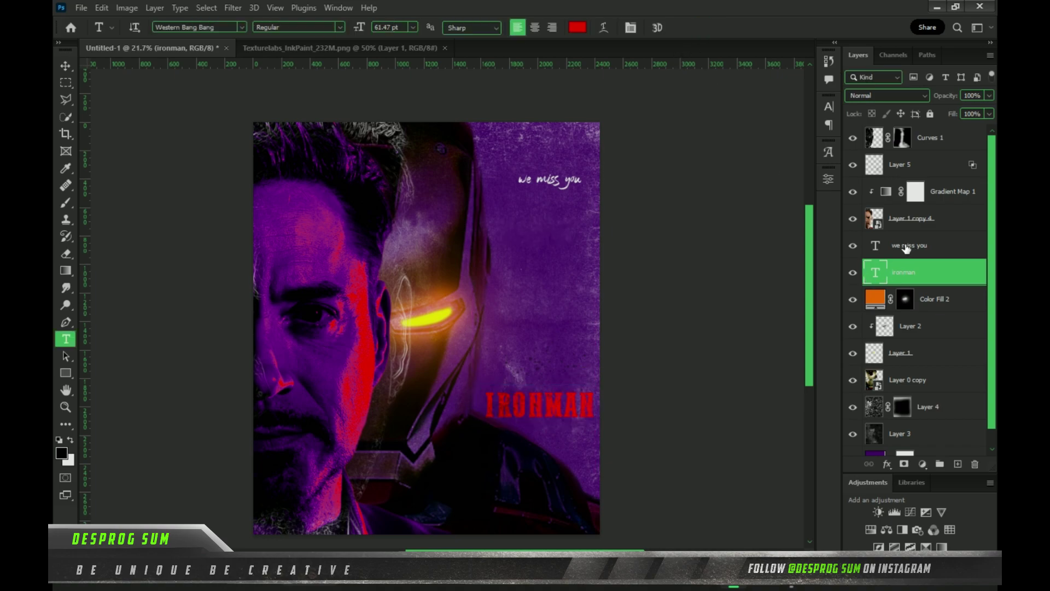
pyautogui.click(906, 248)
pyautogui.hotkey('ctrl', 't')
pyautogui.moveTo(550, 180); pyautogui.dragTo(540, 381)
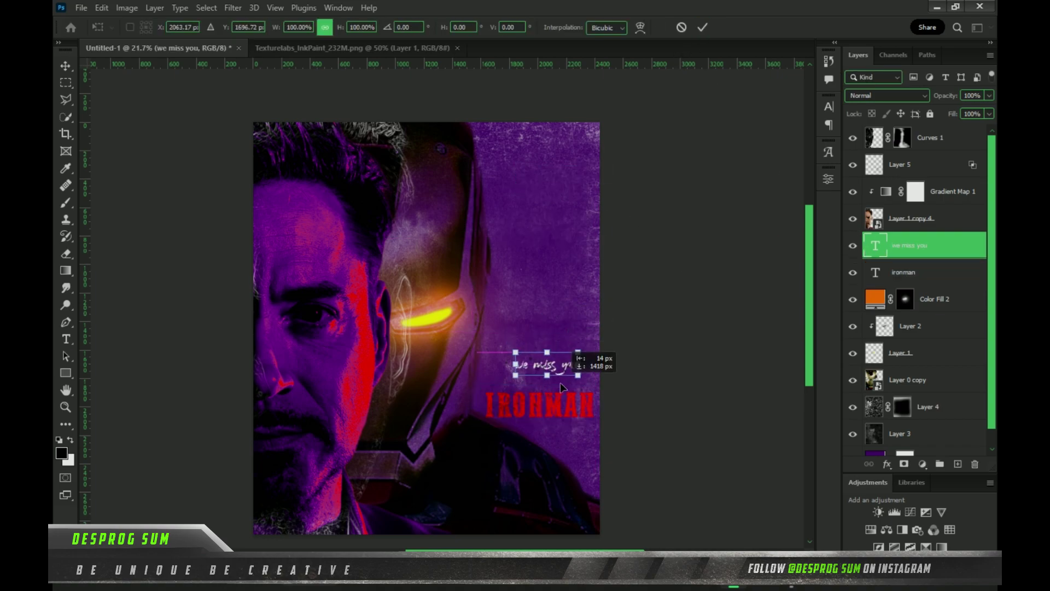
pyautogui.click(700, 29)
pyautogui.press('v')
# Keep the IRONMAN title red and change its font to American Captain
pyautogui.click(930, 272)
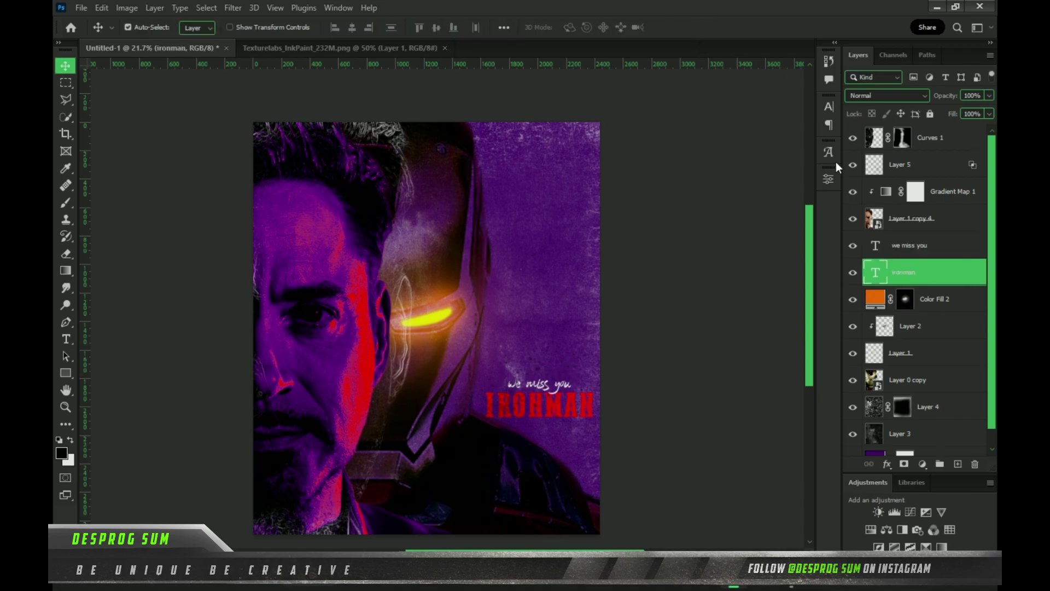
pyautogui.click(829, 107)
pyautogui.click(794, 181)
pyautogui.click(864, 106)
pyautogui.click(751, 127)
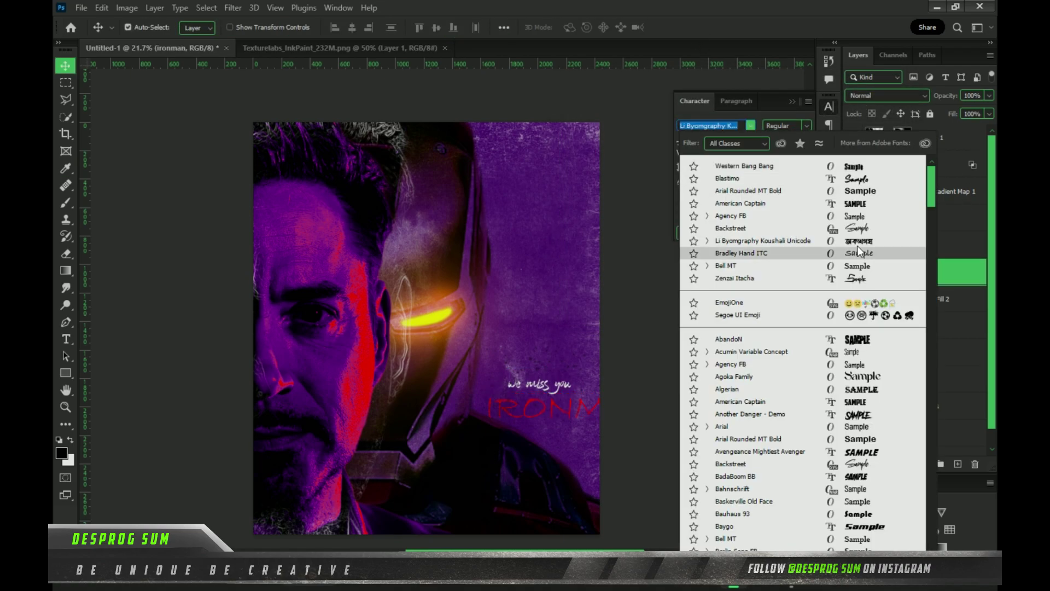
pyautogui.click(850, 203)
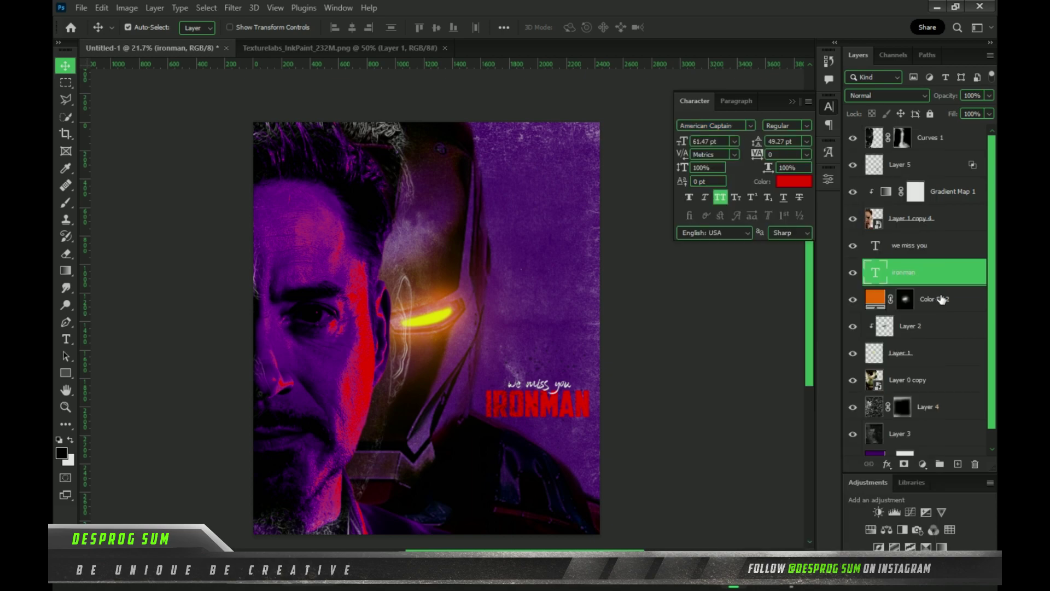
# Split the Blend If Underlying Layer slider so dark areas show through IRONMAN, then select both text layers
pyautogui.doubleClick(859, 314)
pyautogui.moveTo(613, 285); pyautogui.dragTo(674, 285)
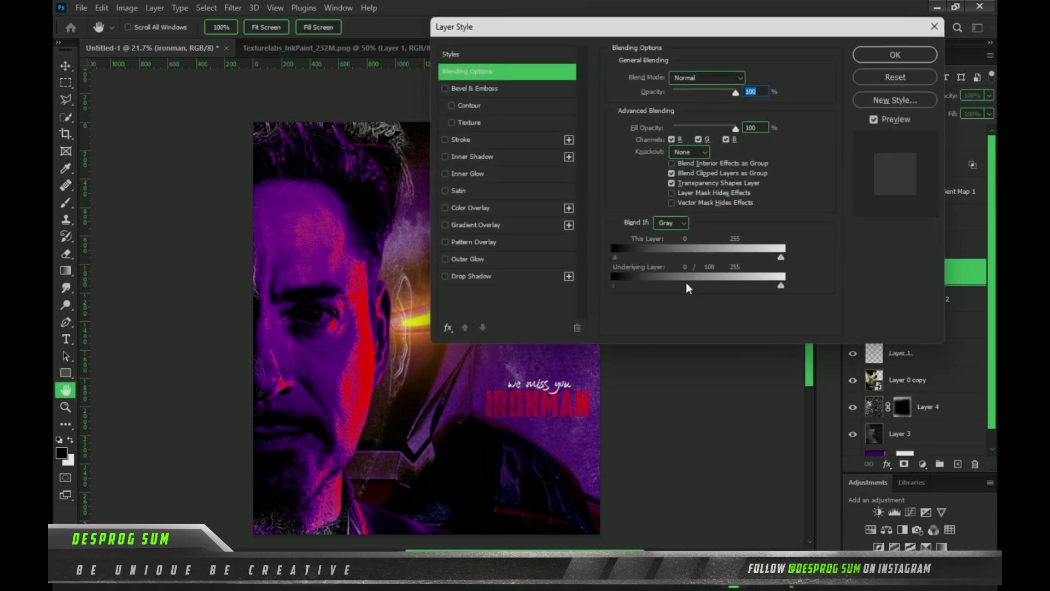
pyautogui.click(902, 57)
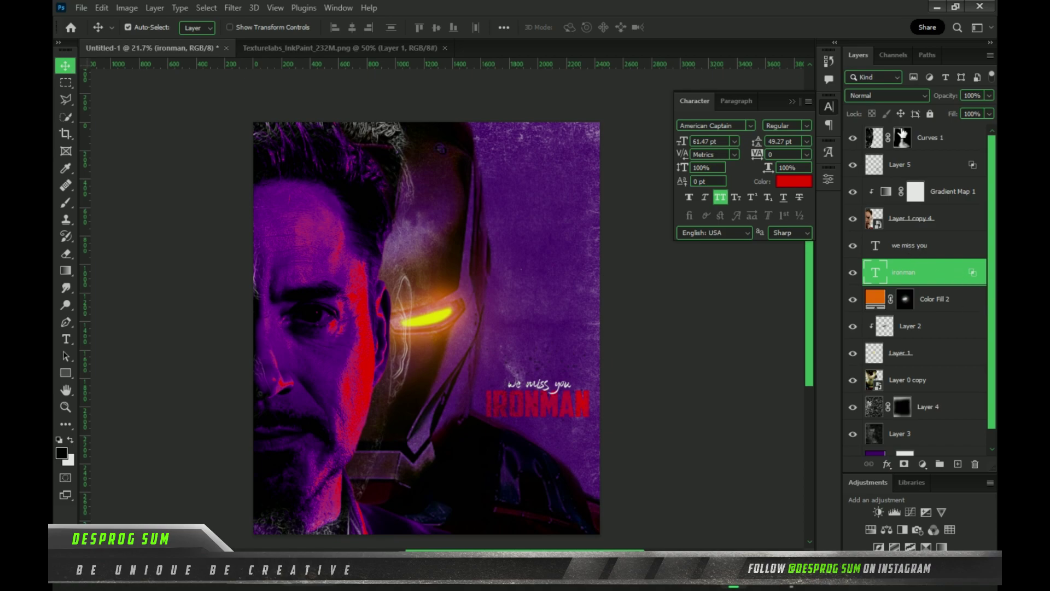
pyautogui.click(792, 102)
pyautogui.scroll(-2, 539, 403)
pyautogui.keyDown('ctrl'); pyautogui.click(924, 252); pyautogui.keyUp('ctrl')
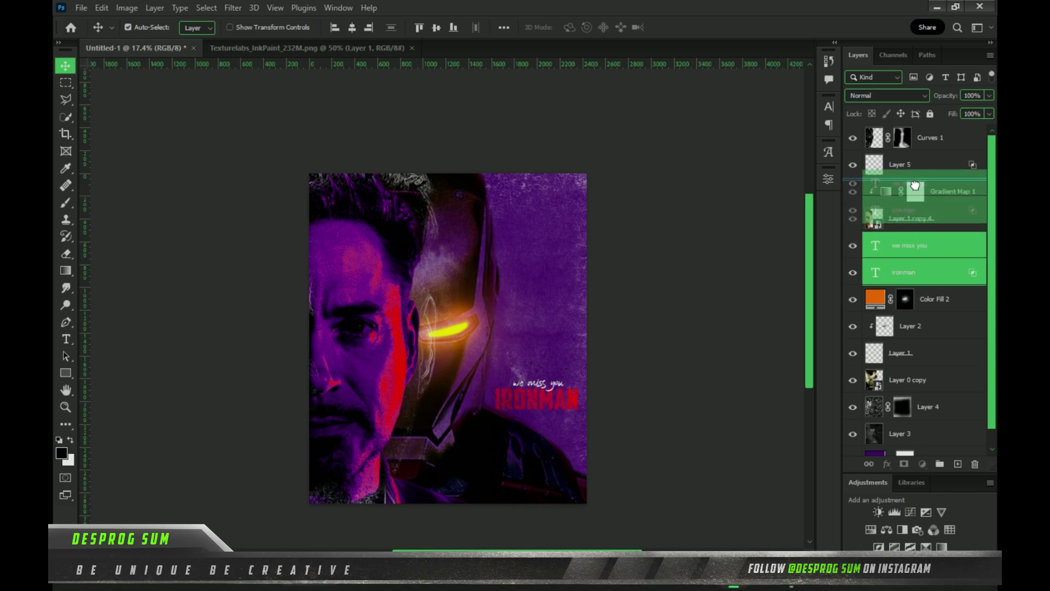
# Move both text layers to the top, then group and duplicate the artwork layers below
pyautogui.moveTo(924, 257); pyautogui.dragTo(925, 181)
pyautogui.moveTo(930, 138); pyautogui.dragTo(950, 231)
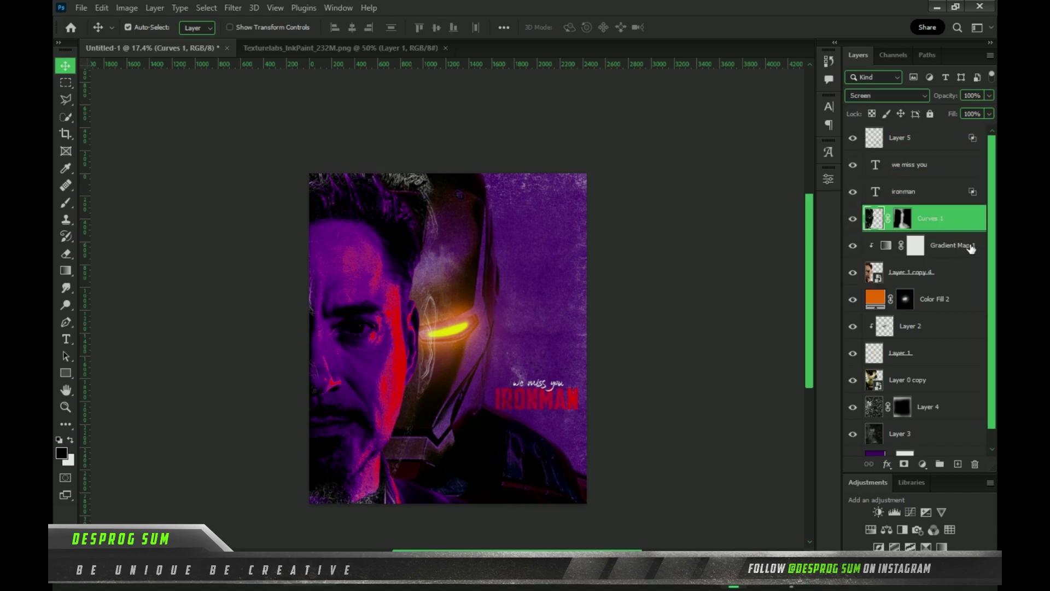
pyautogui.hotkey('ctrl', 'alt', 'a')
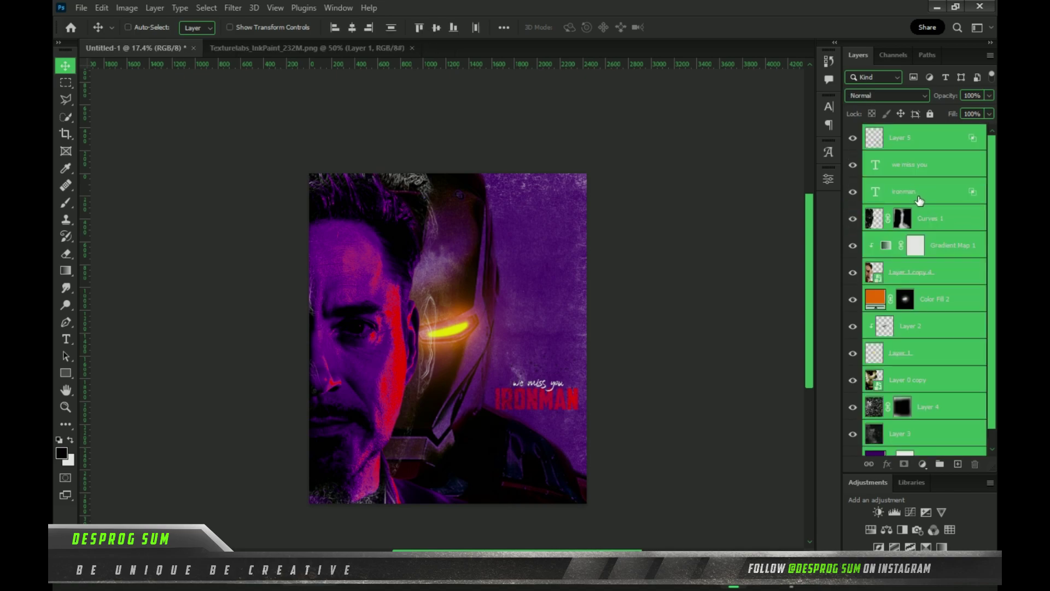
pyautogui.keyDown('ctrl'); pyautogui.click(919, 200); pyautogui.keyUp('ctrl')
pyautogui.keyDown('ctrl'); pyautogui.click(927, 164); pyautogui.keyUp('ctrl')
pyautogui.keyDown('ctrl'); pyautogui.click(936, 139); pyautogui.keyUp('ctrl')
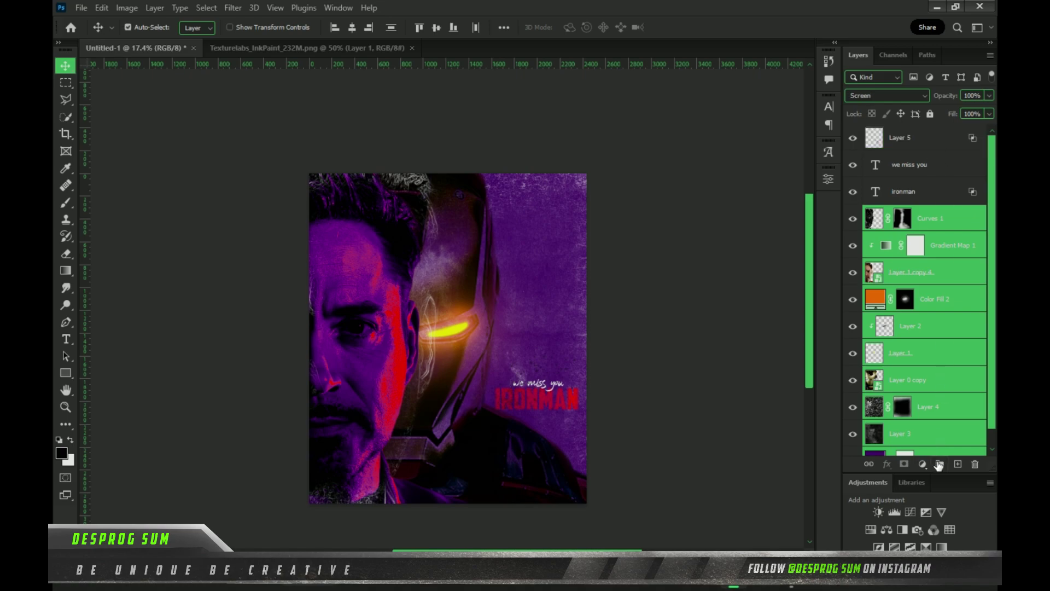
pyautogui.click(939, 465)
pyautogui.hotkey('ctrl', 'j')
# Merge the group copy and copy the full canvas into a new Layer 6
pyautogui.rightClick(918, 216)
pyautogui.click(815, 453)
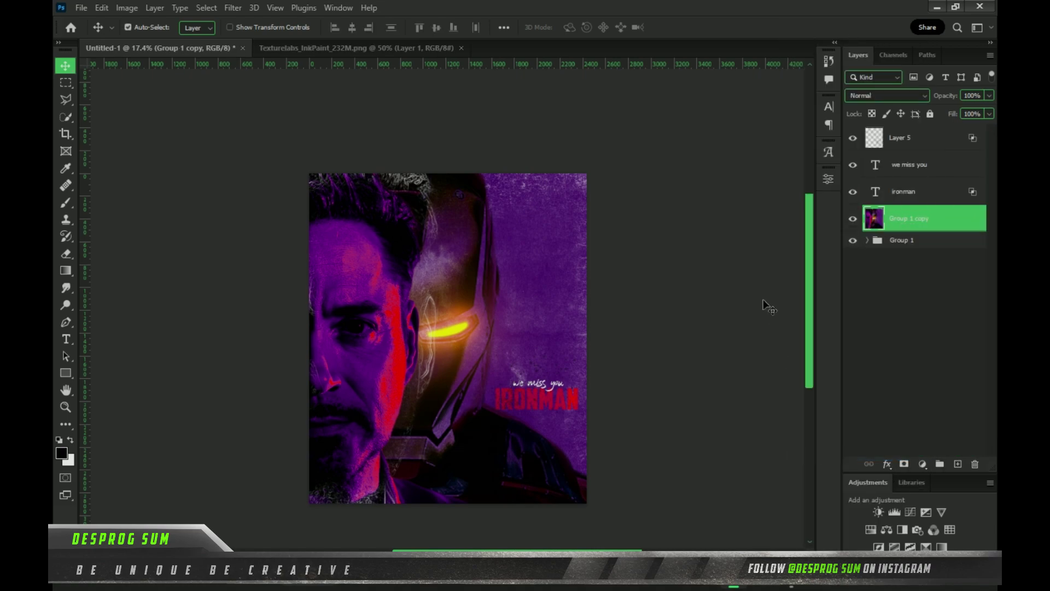
pyautogui.click(276, 8)
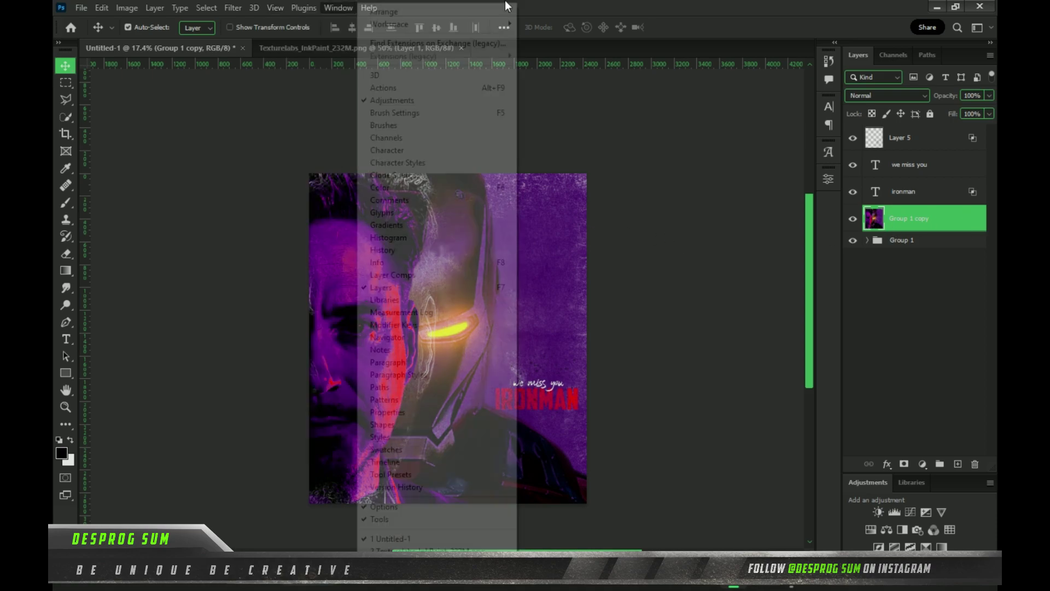
pyautogui.click(65, 97)
pyautogui.moveTo(306, 171); pyautogui.dragTo(766, 495)
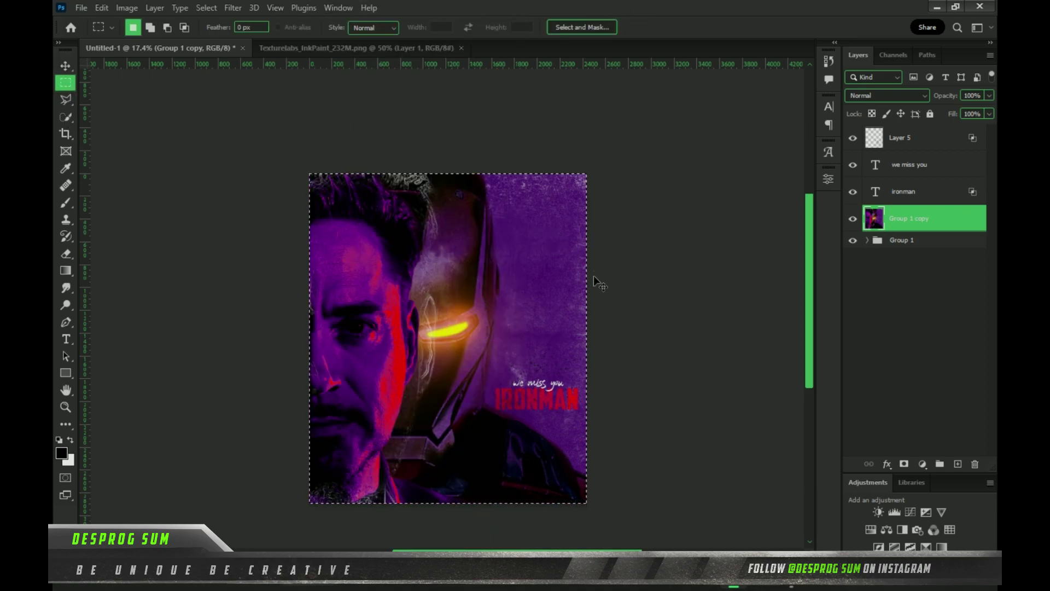
pyautogui.hotkey('ctrl', 'j')
# Convert Layer 6 to a Smart Object
pyautogui.rightClick(983, 262)
pyautogui.click(680, 259)
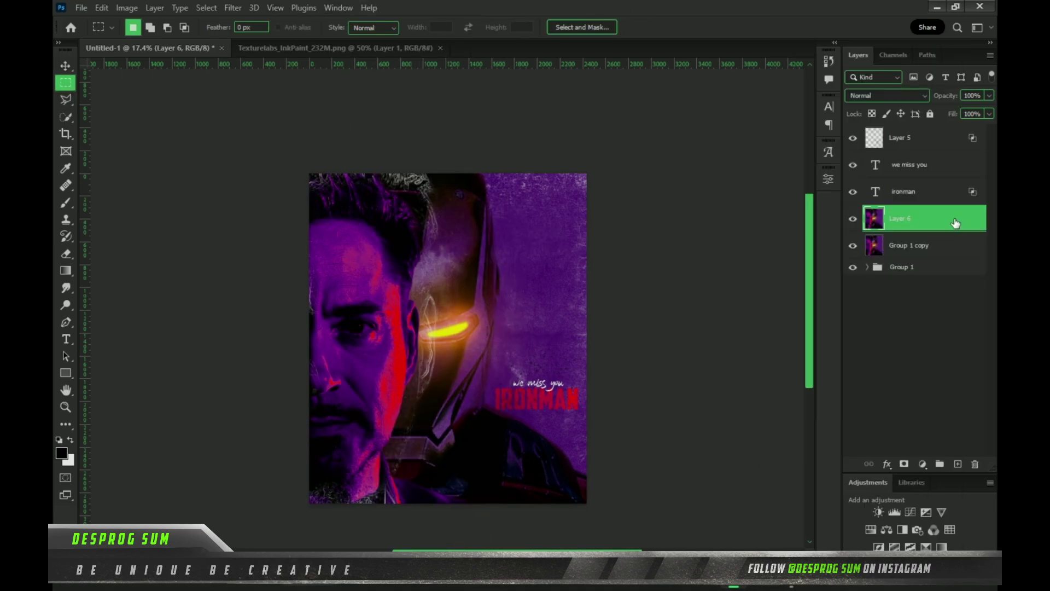
pyautogui.rightClick(956, 221)
pyautogui.click(856, 194)
pyautogui.click(232, 8)
pyautogui.click(562, 153)
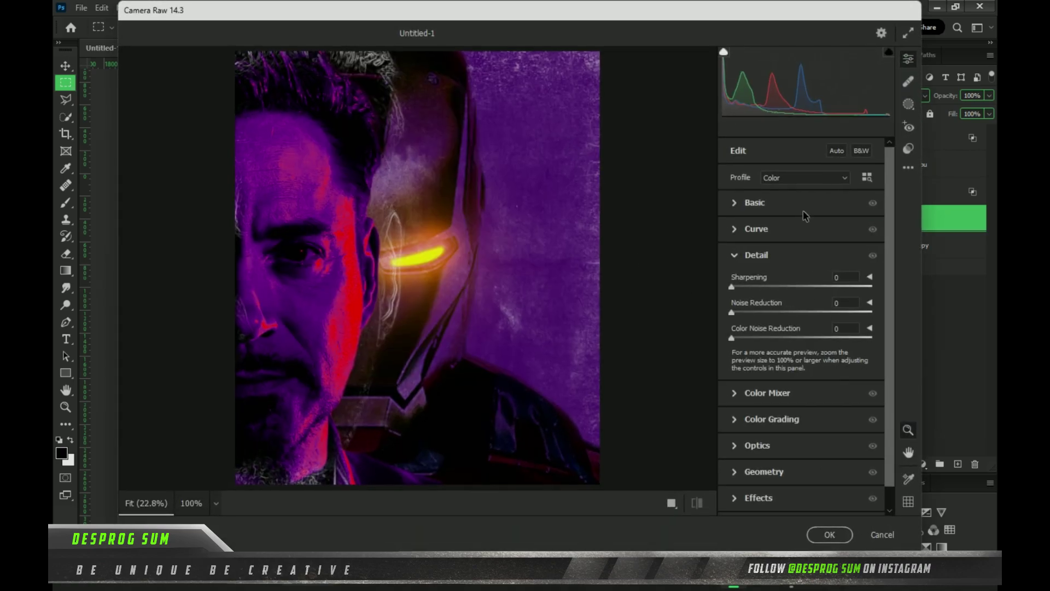
pyautogui.click(804, 200)
# In Camera Raw, set Exposure to -0.05, Highlights to -22 and Whites to -25
pyautogui.moveTo(818, 267); pyautogui.dragTo(800, 269)
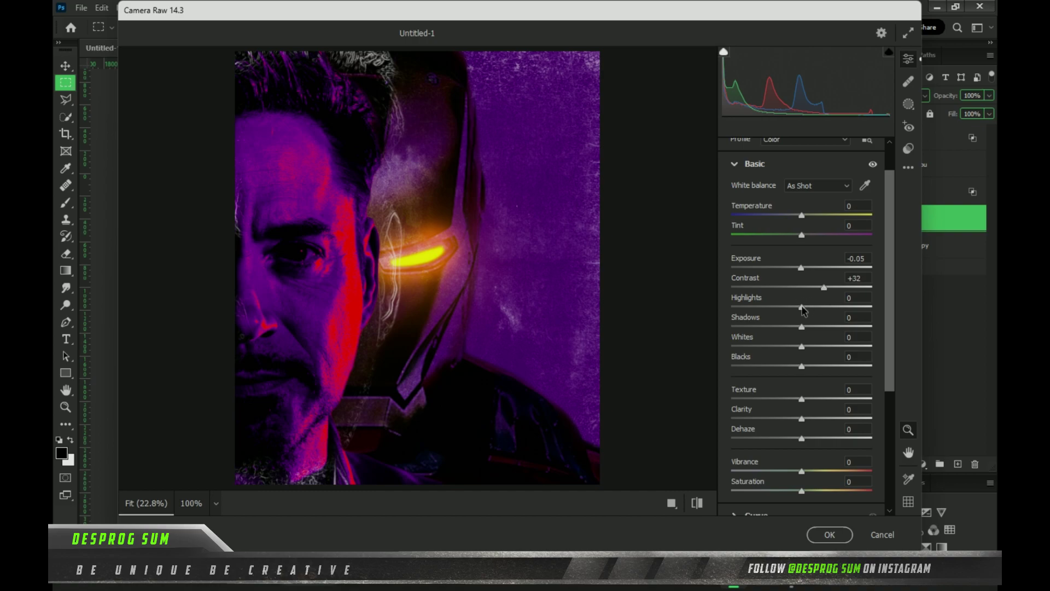
pyautogui.moveTo(797, 309); pyautogui.dragTo(787, 310)
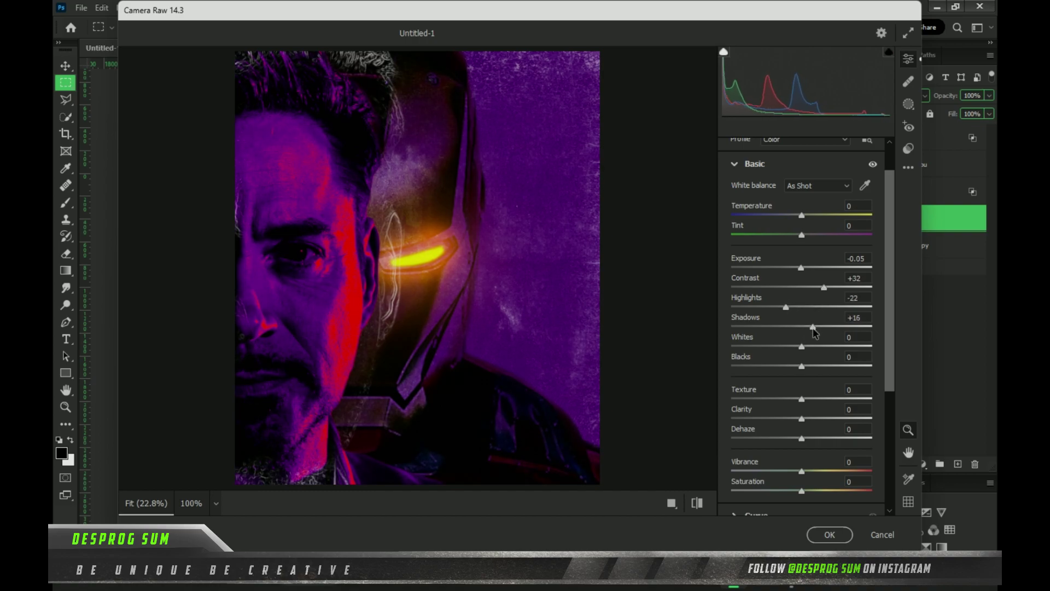
pyautogui.moveTo(801, 346); pyautogui.dragTo(784, 347)
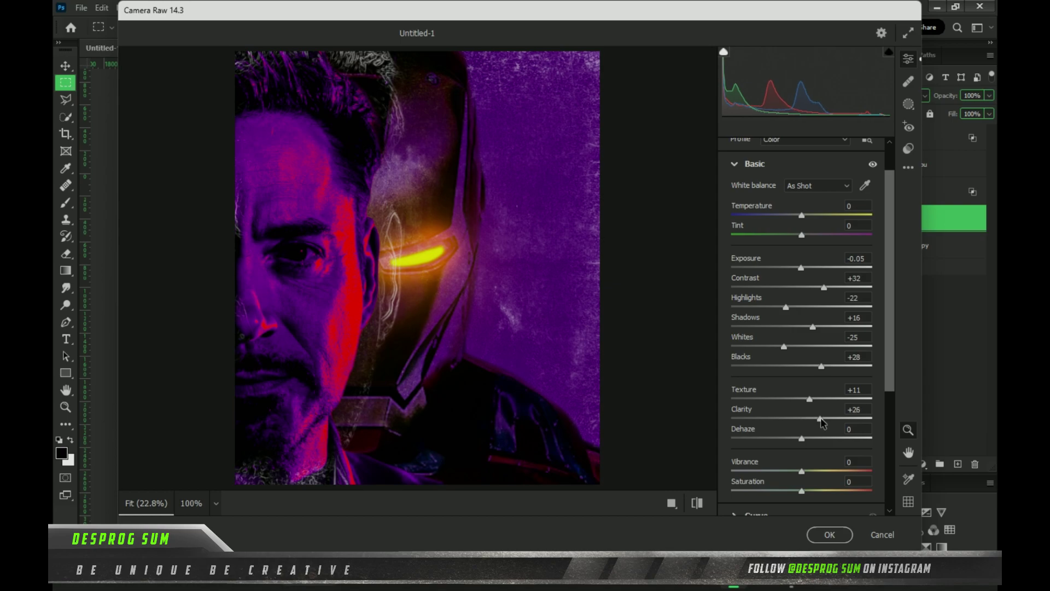
pyautogui.scroll(-3, 818, 437)
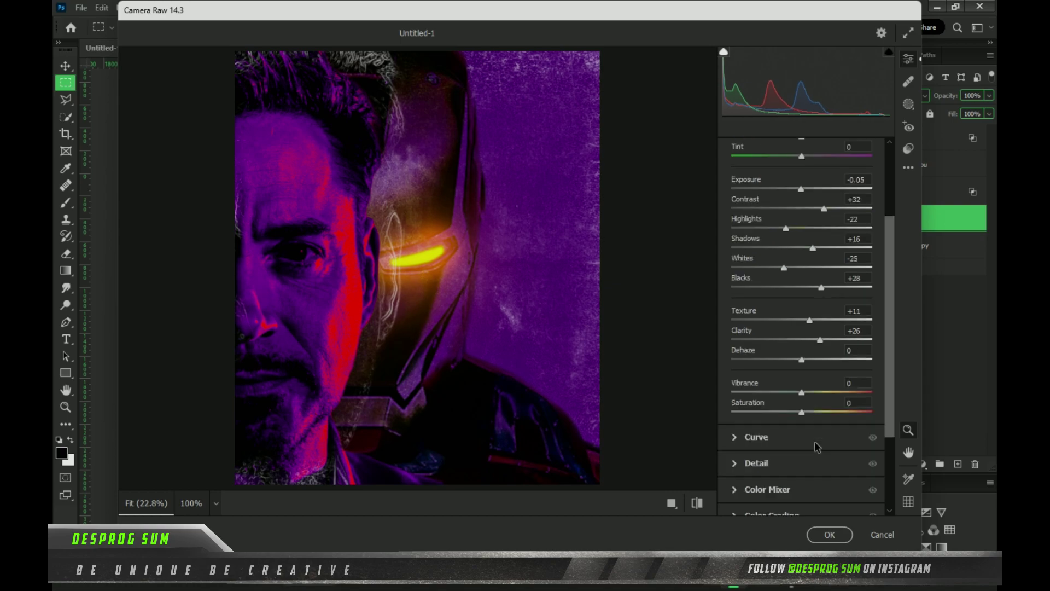
pyautogui.scroll(-5, 813, 398)
# Tint the midtones in Color Grading, add grain, and apply the Camera Raw filter
pyautogui.click(797, 396)
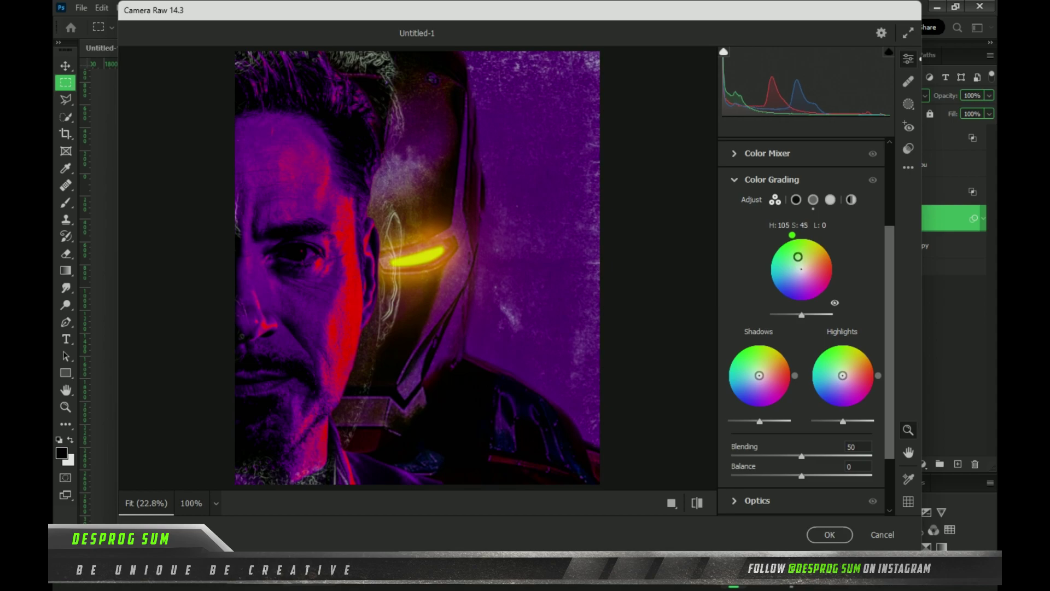
pyautogui.moveTo(801, 269); pyautogui.dragTo(817, 270)
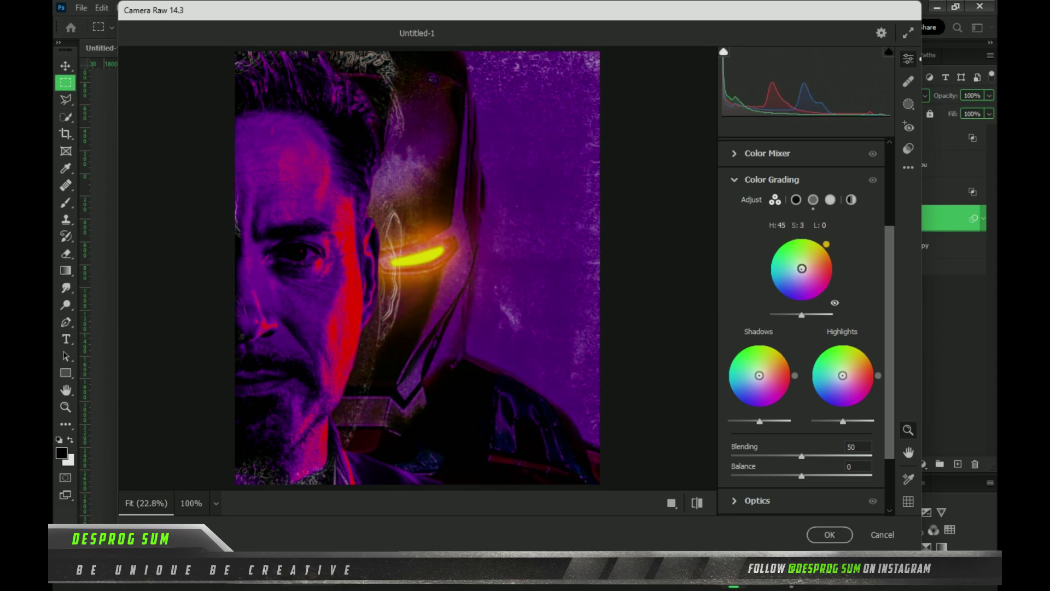
pyautogui.scroll(-3, 801, 328)
pyautogui.click(760, 473)
pyautogui.moveTo(732, 417); pyautogui.dragTo(755, 422)
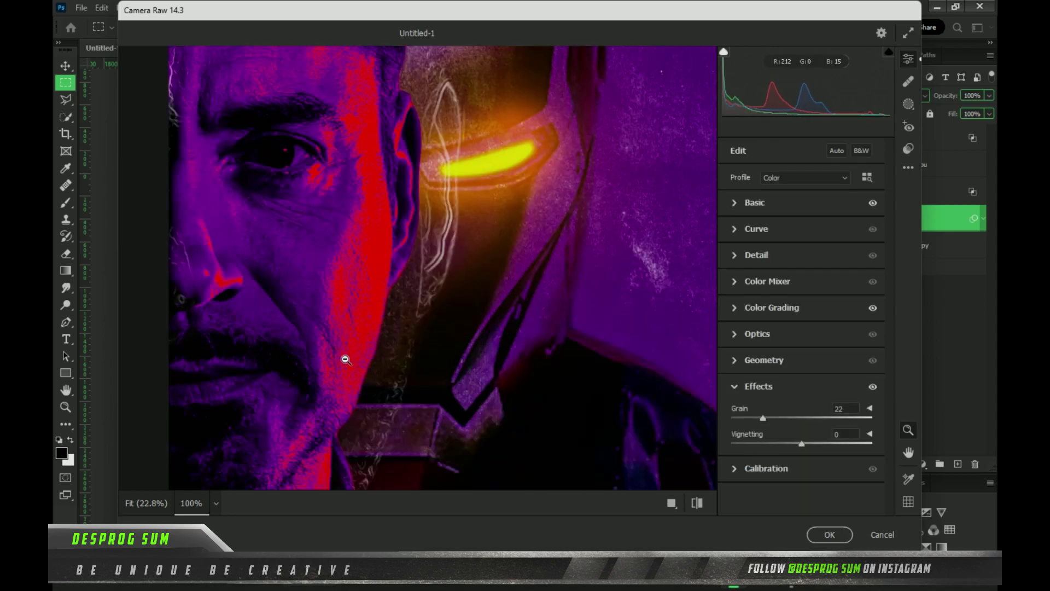
pyautogui.click(569, 323)
pyautogui.click(558, 305)
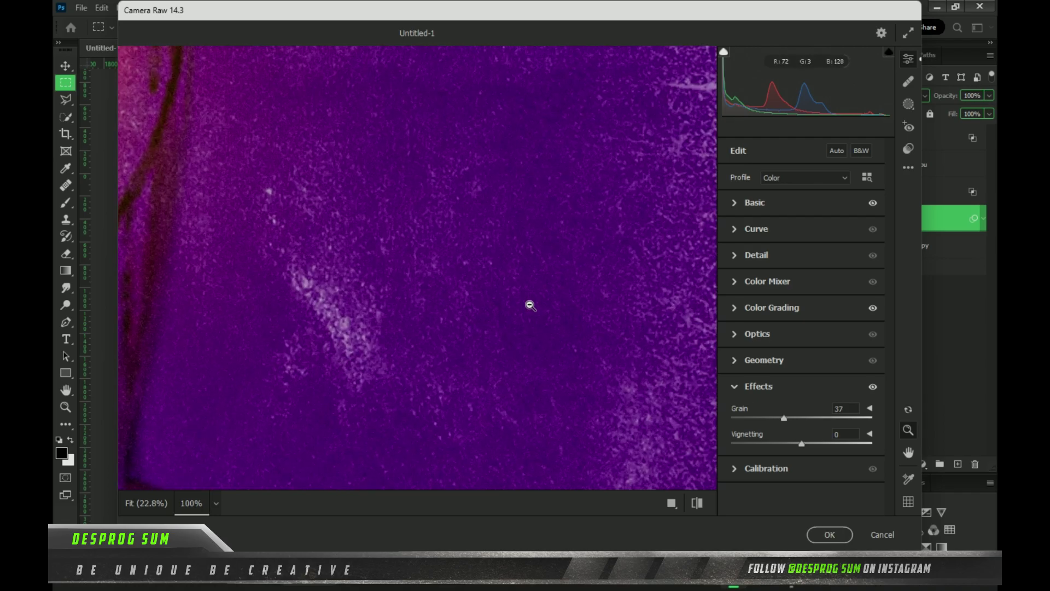
pyautogui.moveTo(783, 419)
pyautogui.mouseDown()
pyautogui.moveTo(796, 420)
pyautogui.moveTo(764, 418)
pyautogui.moveTo(790, 418)
pyautogui.mouseUp()
pyautogui.click(353, 365)
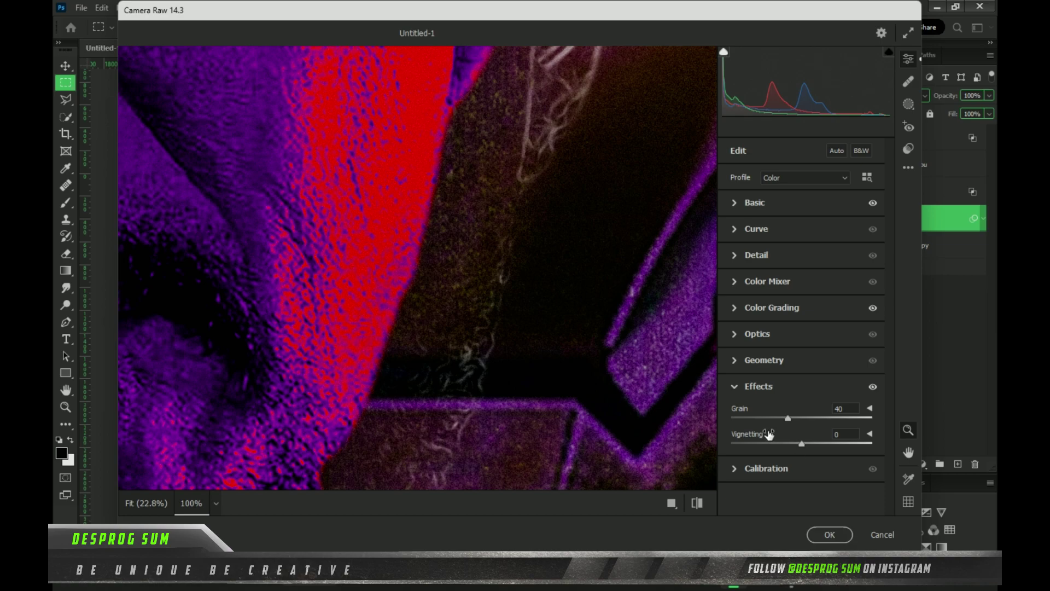
pyautogui.click(831, 538)
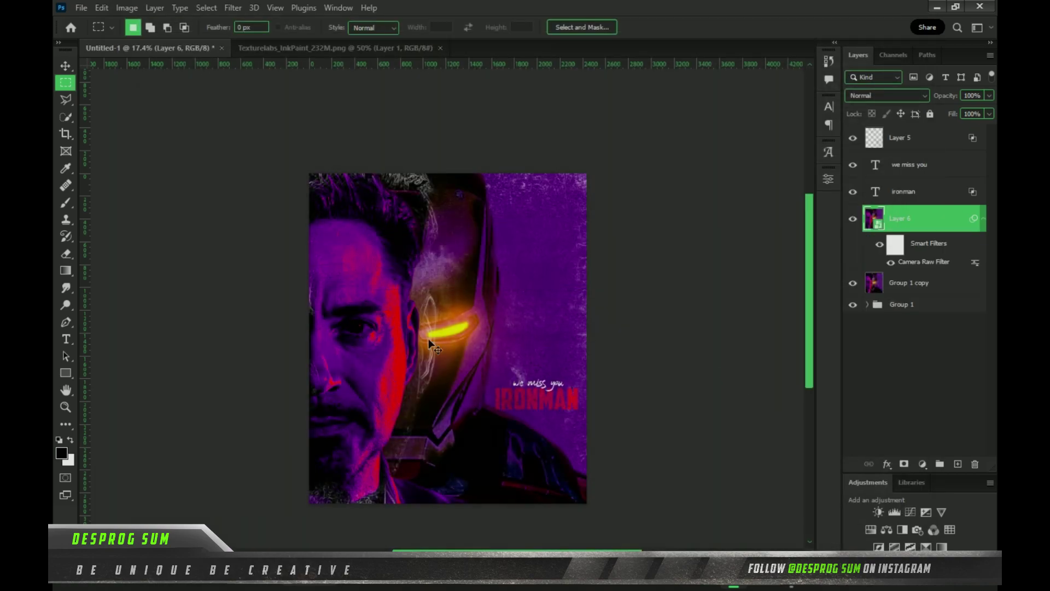
pyautogui.moveTo(429, 344); pyautogui.dragTo(498, 314)
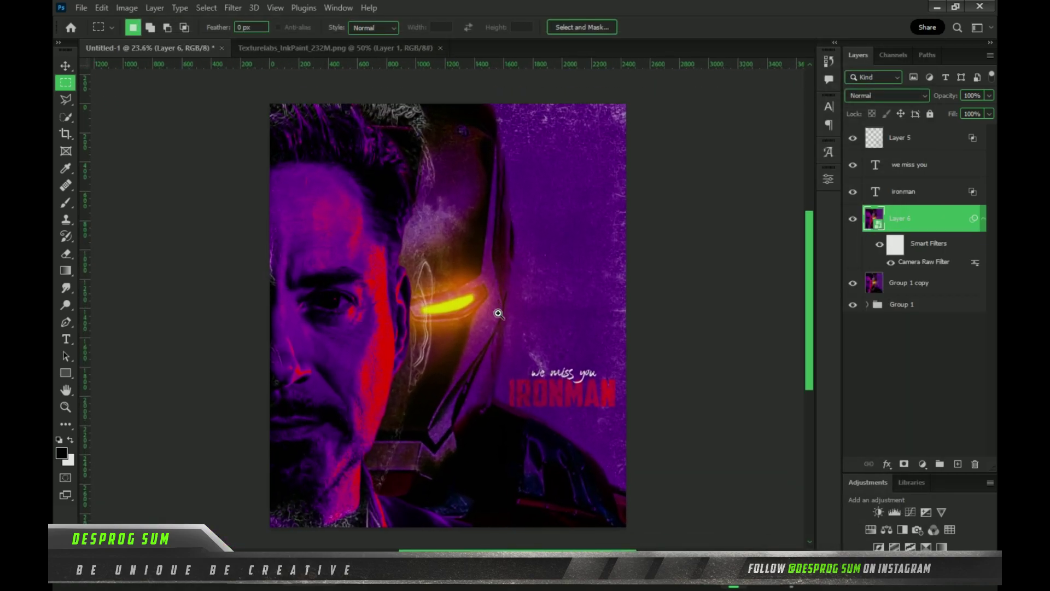